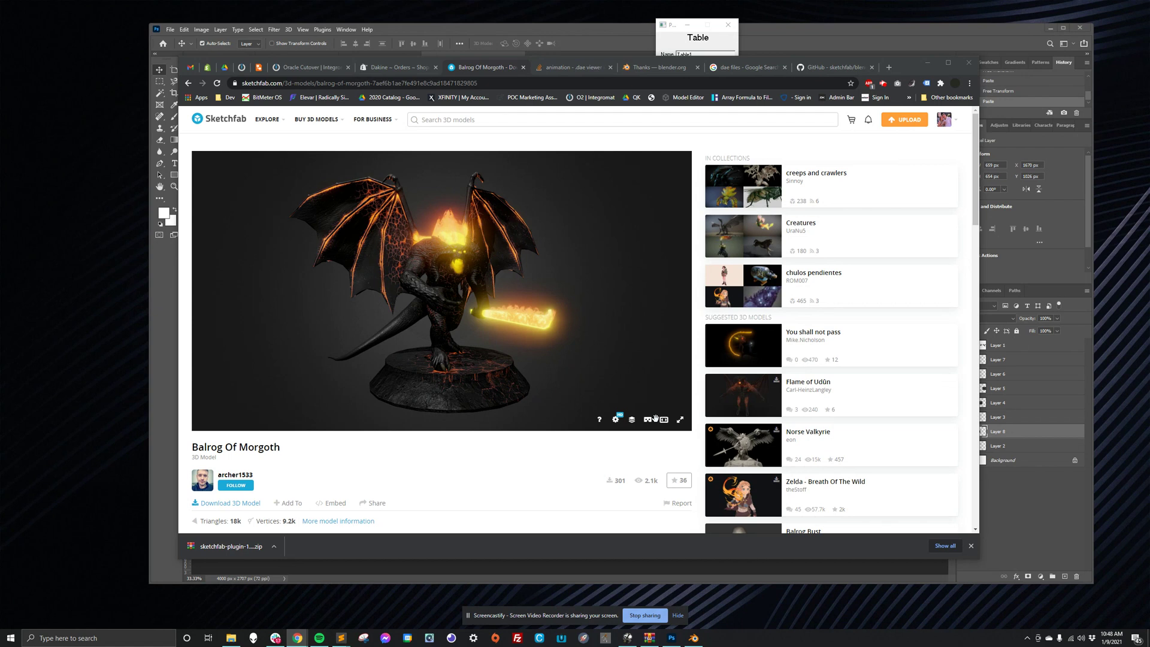
# Step: Orbit the Balrog Of Morgoth model in Sketchfab to side and three-quarter views
pyautogui.moveTo(907, 65); pyautogui.dragTo(984, 74)
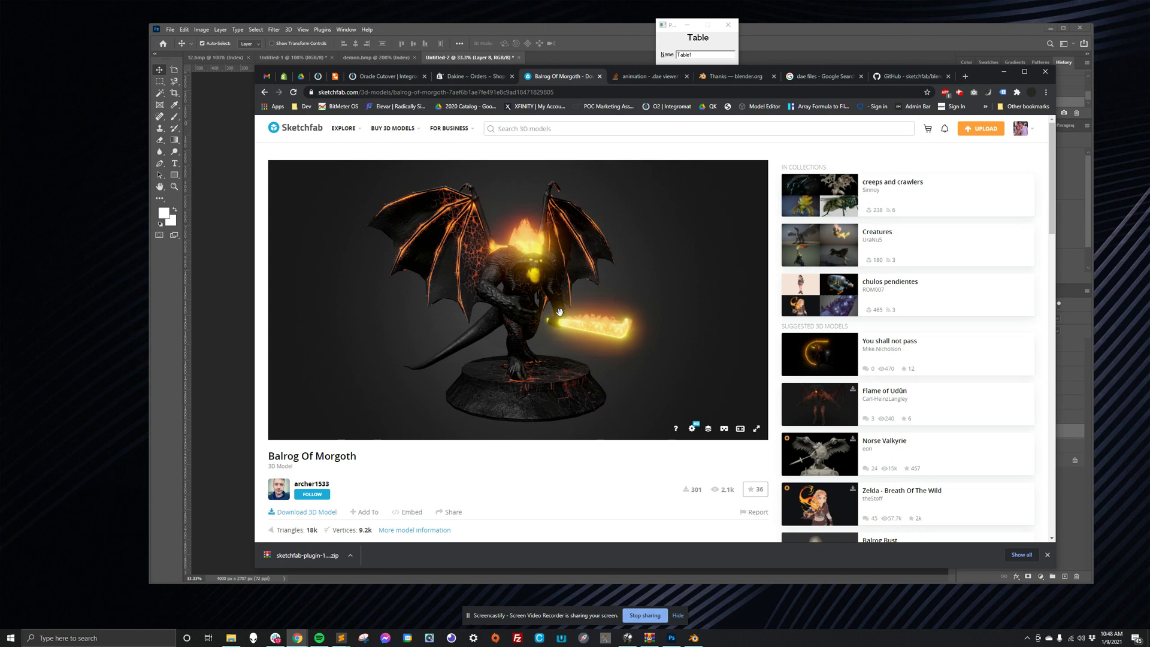
pyautogui.moveTo(501, 324)
pyautogui.mouseDown()
pyautogui.moveTo(538, 335)
pyautogui.moveTo(495, 299)
pyautogui.moveTo(480, 311)
pyautogui.moveTo(519, 278)
pyautogui.moveTo(508, 280)
pyautogui.mouseUp()
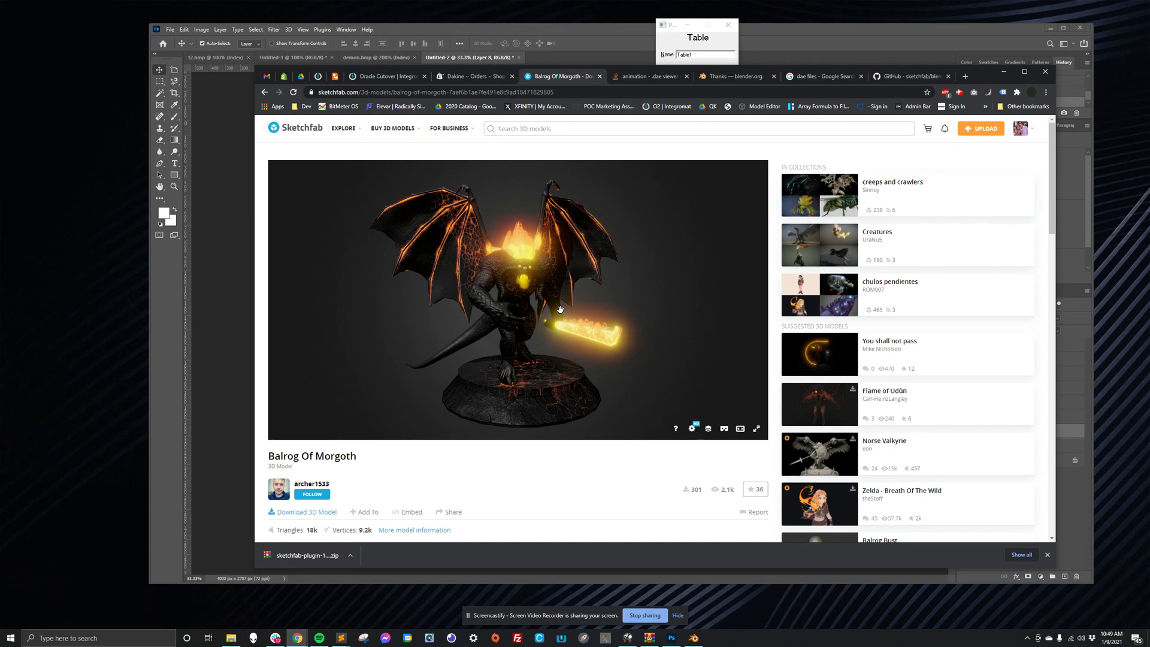
pyautogui.moveTo(561, 315)
pyautogui.mouseDown()
pyautogui.moveTo(497, 345)
pyautogui.moveTo(540, 325)
pyautogui.moveTo(525, 309)
pyautogui.mouseUp()
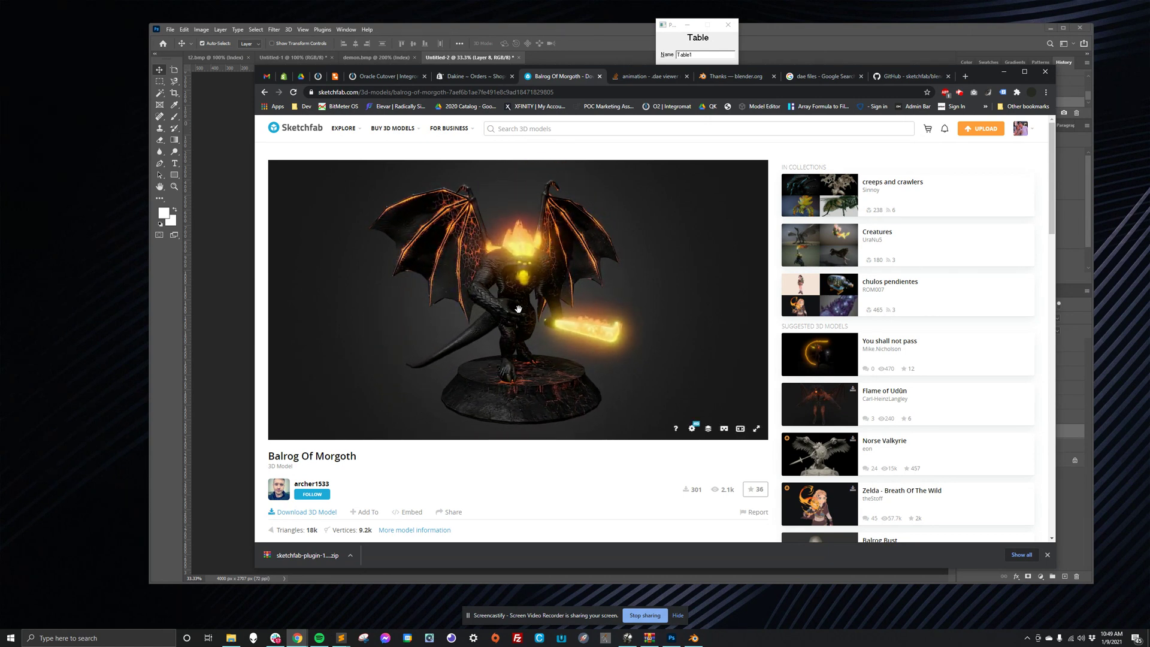
pyautogui.moveTo(526, 313)
pyautogui.mouseDown()
pyautogui.moveTo(404, 311)
pyautogui.moveTo(523, 307)
pyautogui.mouseUp()
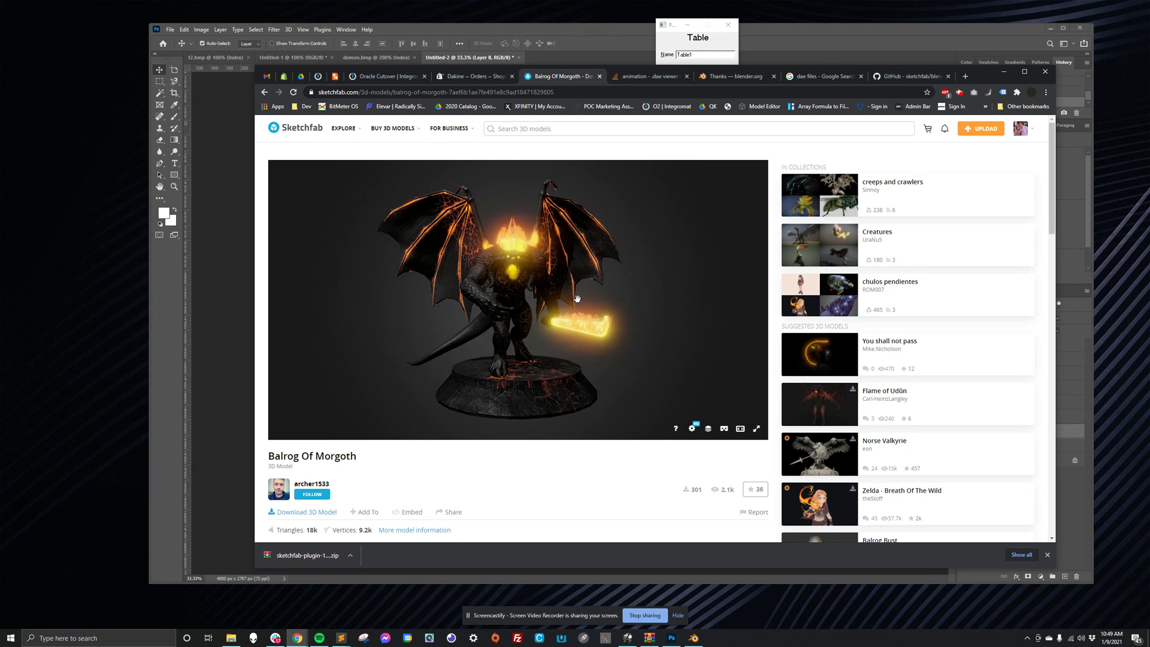
pyautogui.click(320, 513)
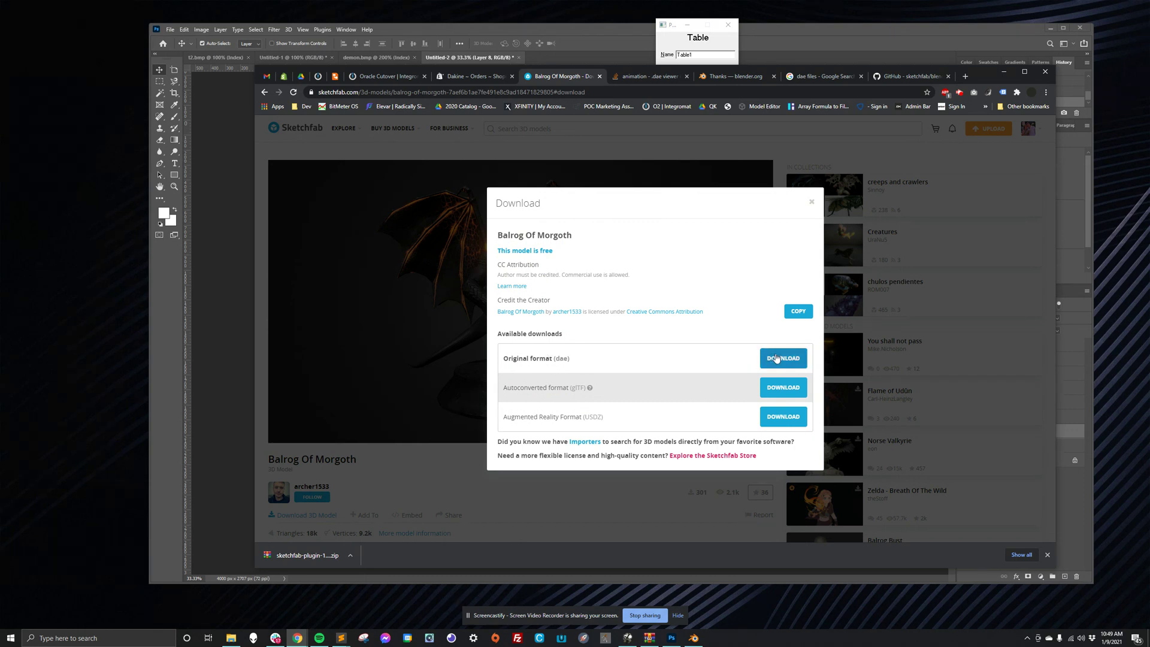
pyautogui.click(811, 204)
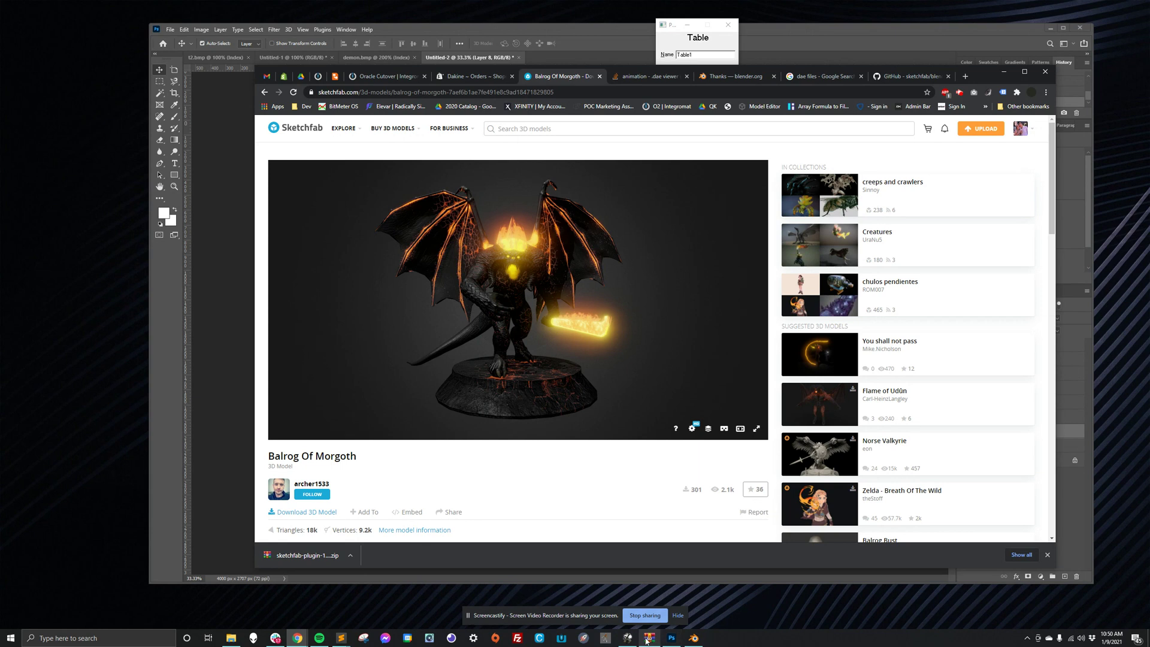
# Step: Launch UVMapper Classic and load demon.obj, accepting correction of out-of-range UV coordinates
pyautogui.click(606, 638)
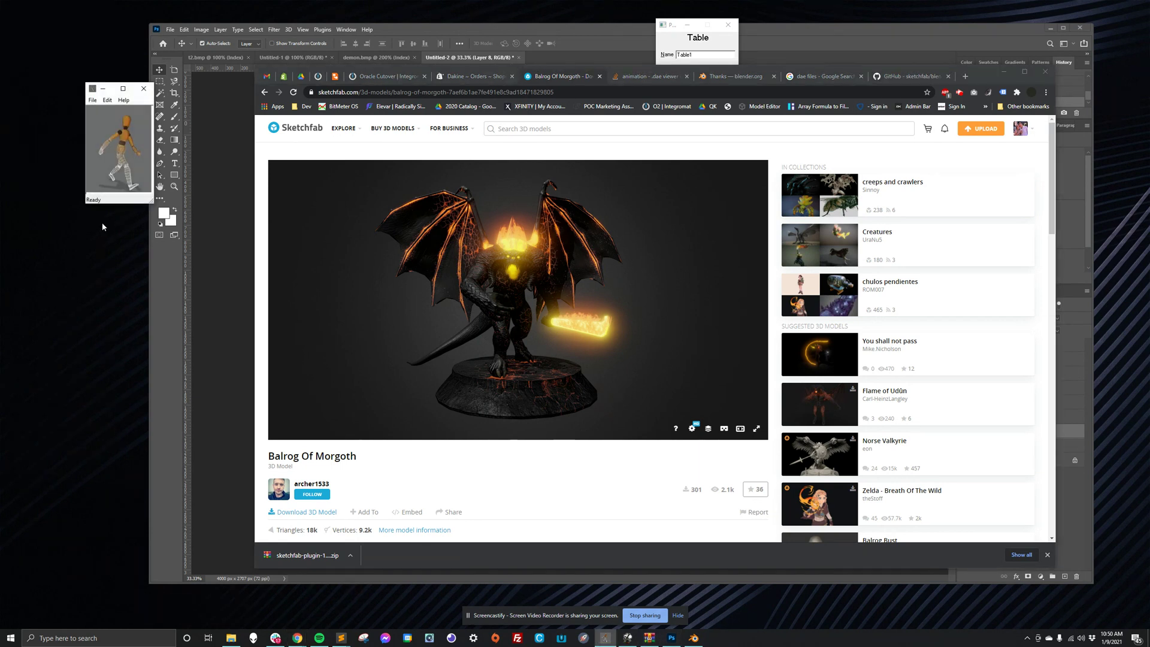
pyautogui.click(94, 100)
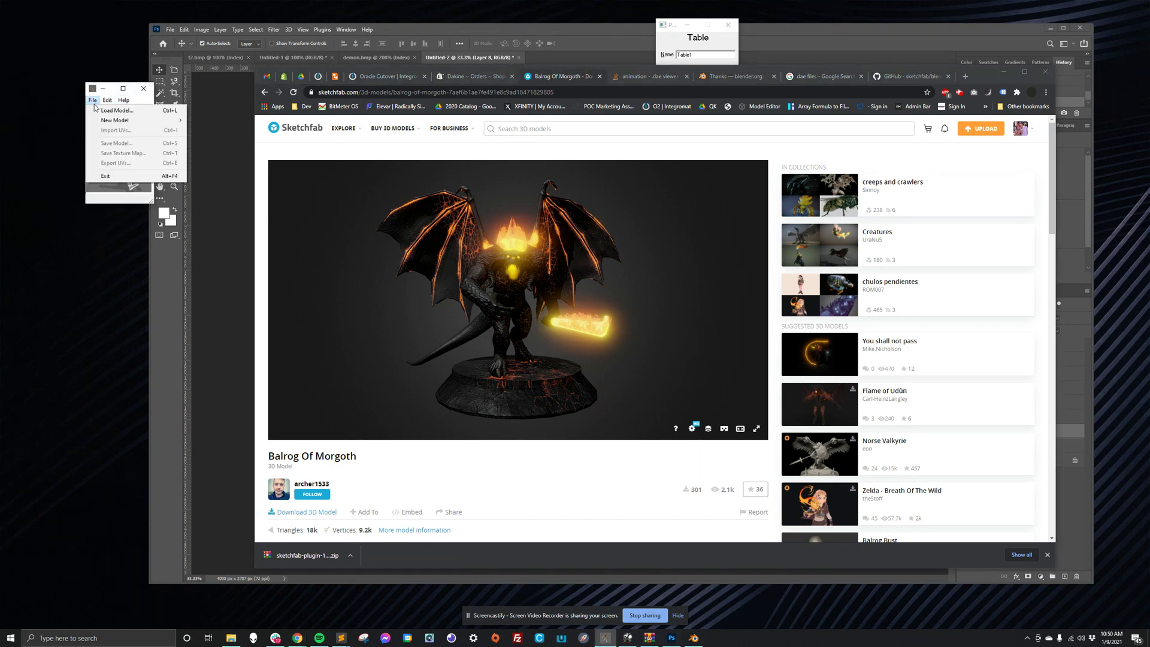
pyautogui.click(99, 111)
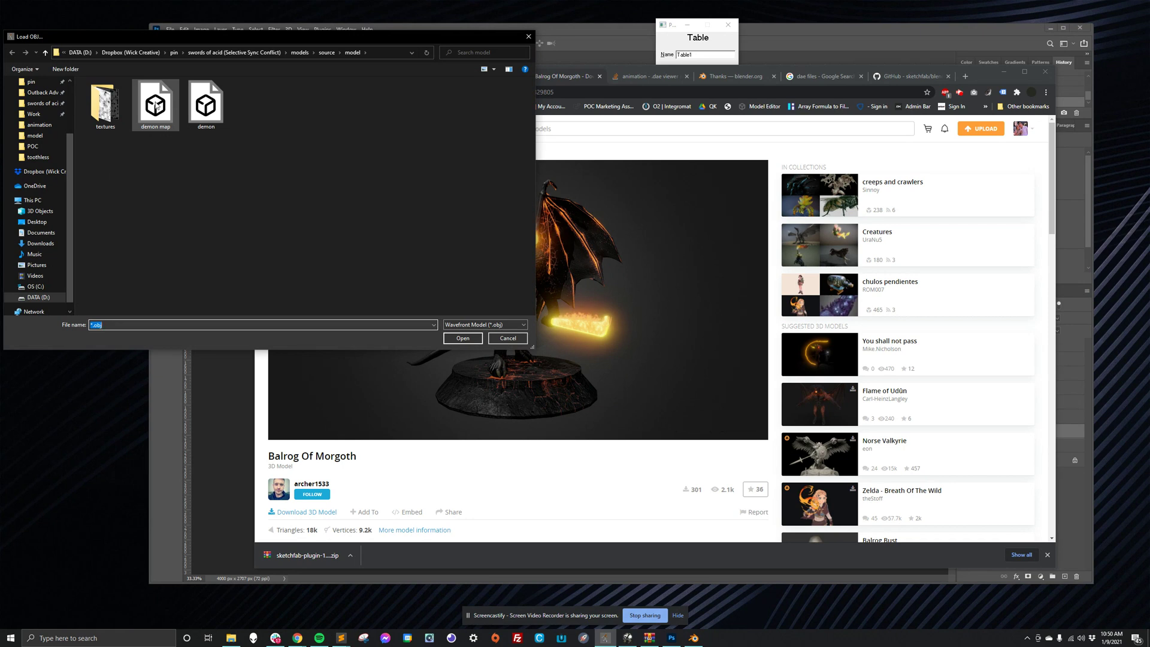
pyautogui.click(207, 107)
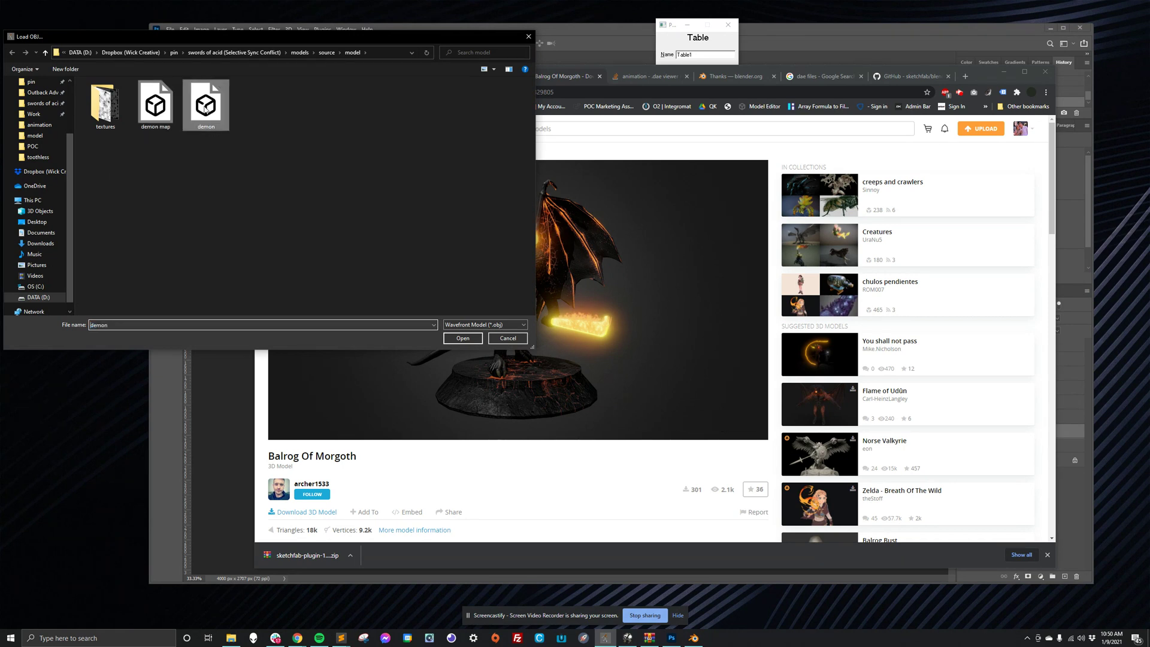
pyautogui.click(463, 339)
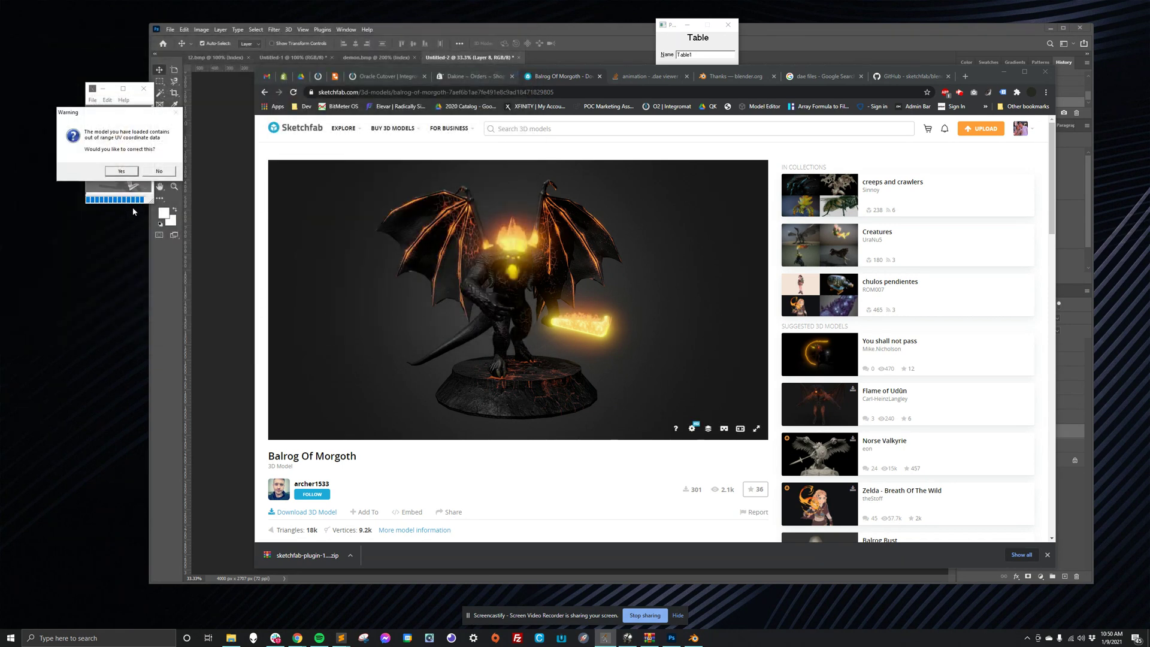
pyautogui.click(120, 172)
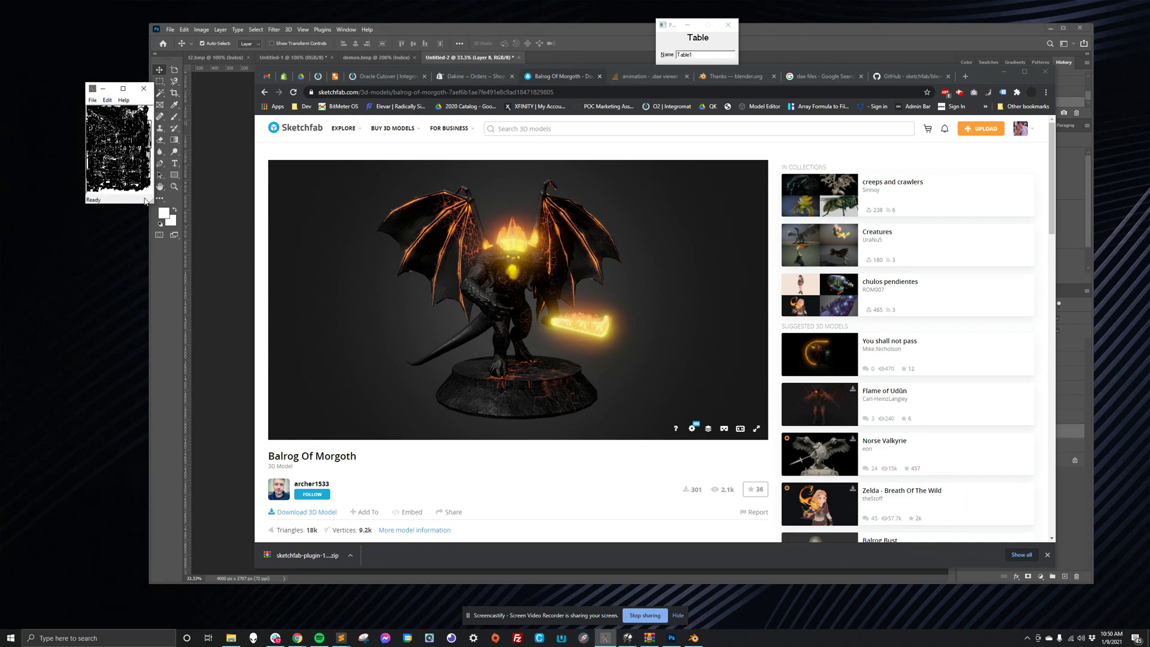
# Step: Enlarge the UVMapper window and start a new Box UV map
pyautogui.moveTo(151, 201); pyautogui.dragTo(493, 451)
pyautogui.click(93, 100)
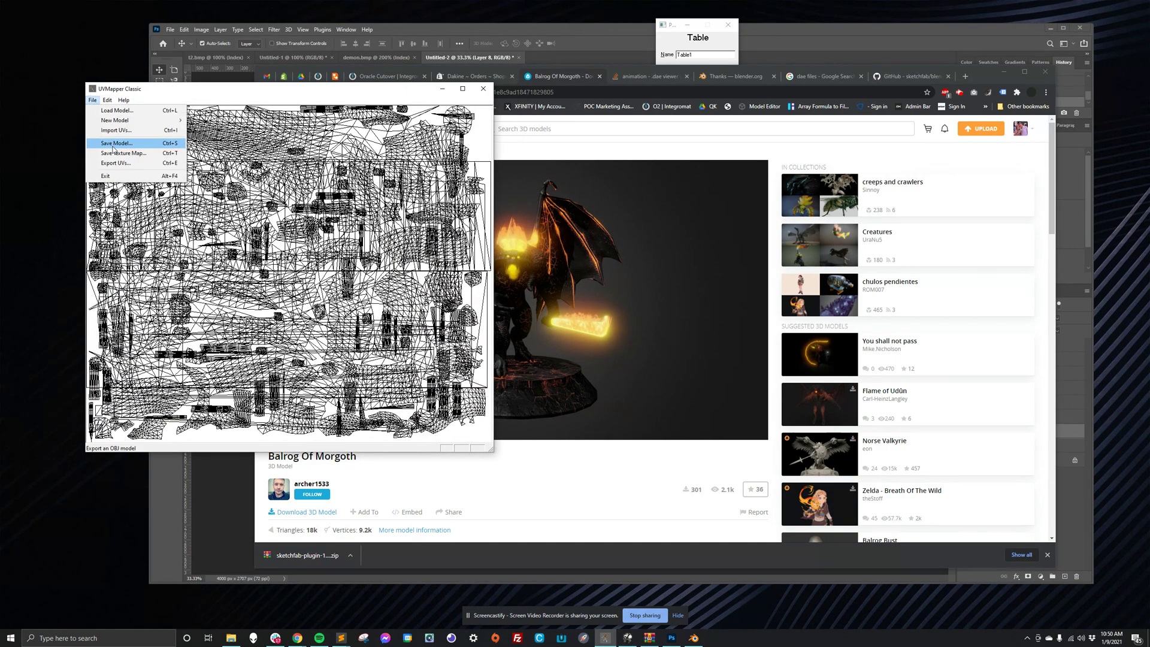
pyautogui.moveTo(108, 101)
pyautogui.moveTo(138, 185)
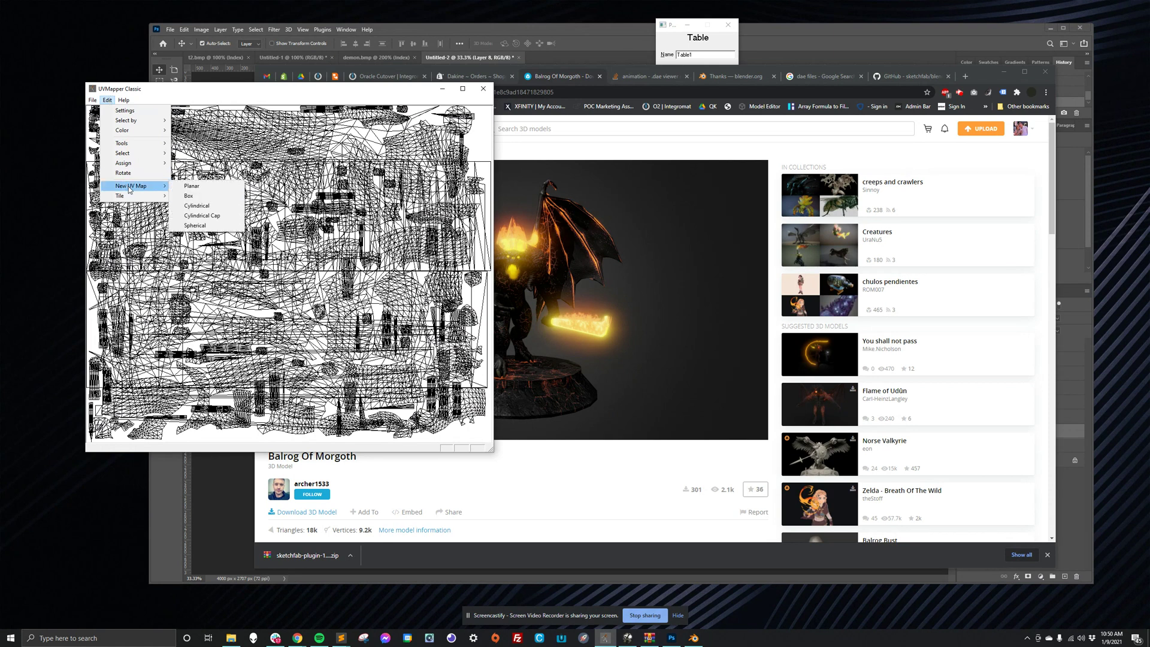
pyautogui.click(192, 186)
# Step: Accept the Box Mapping settings and enlarge the window to show the six-view layout
pyautogui.click(310, 302)
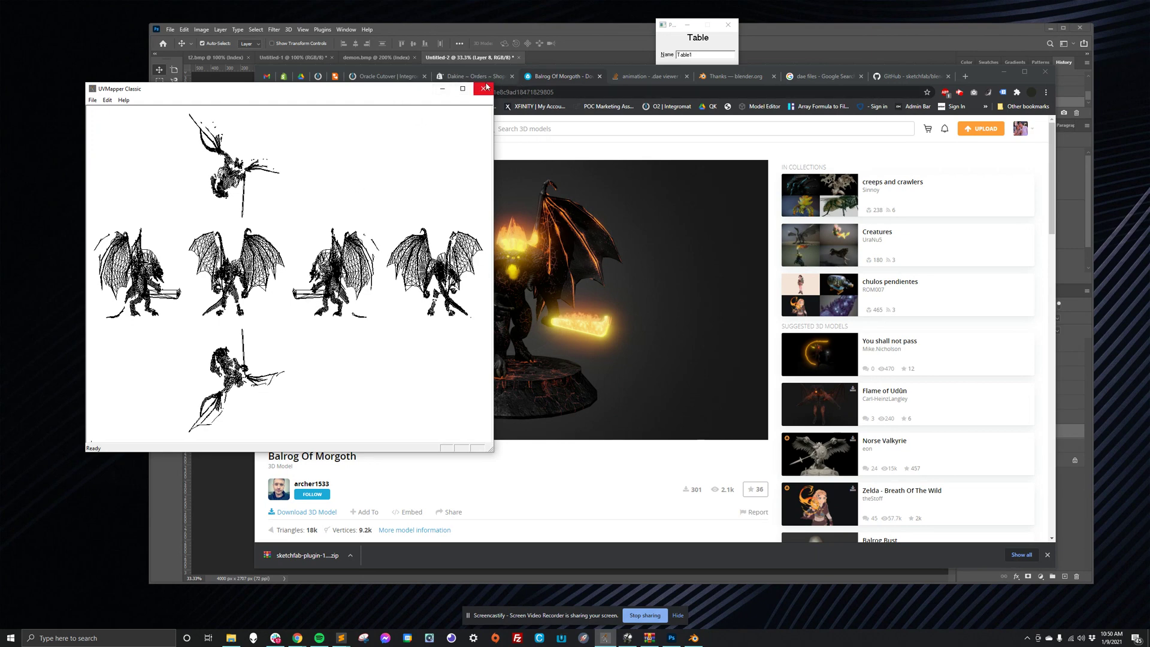
pyautogui.moveTo(494, 79); pyautogui.dragTo(738, 71)
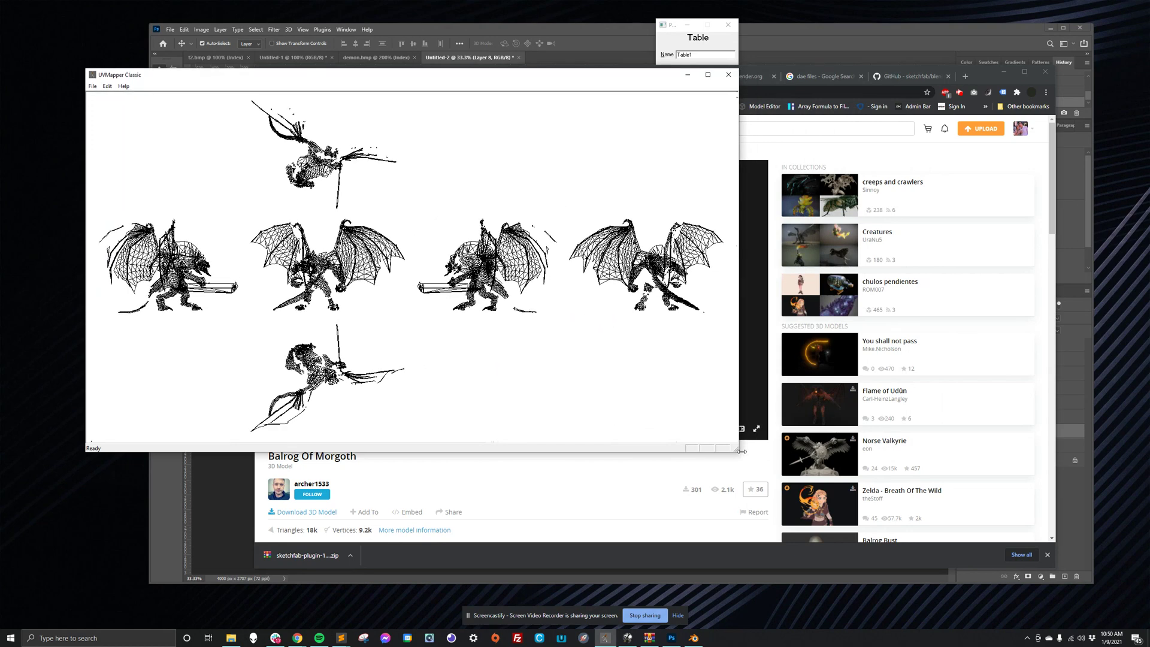
pyautogui.moveTo(741, 451); pyautogui.dragTo(747, 547)
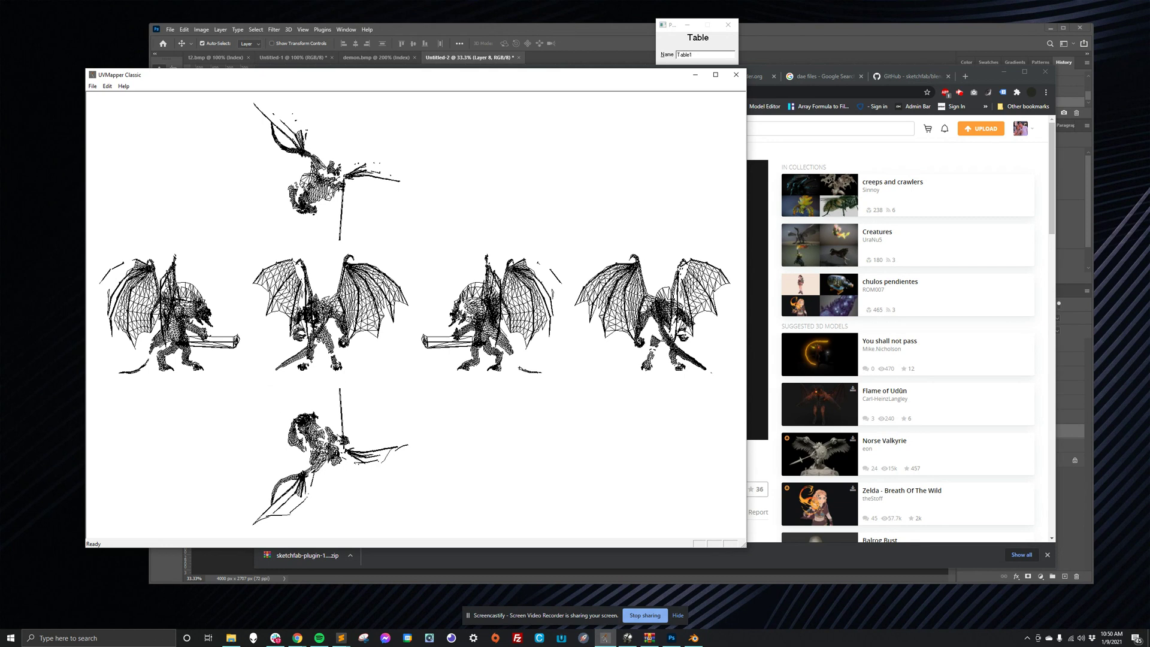
# Step: Reposition the UV window to inspect the layout, then close UVMapper Classic
pyautogui.click(466, 67)
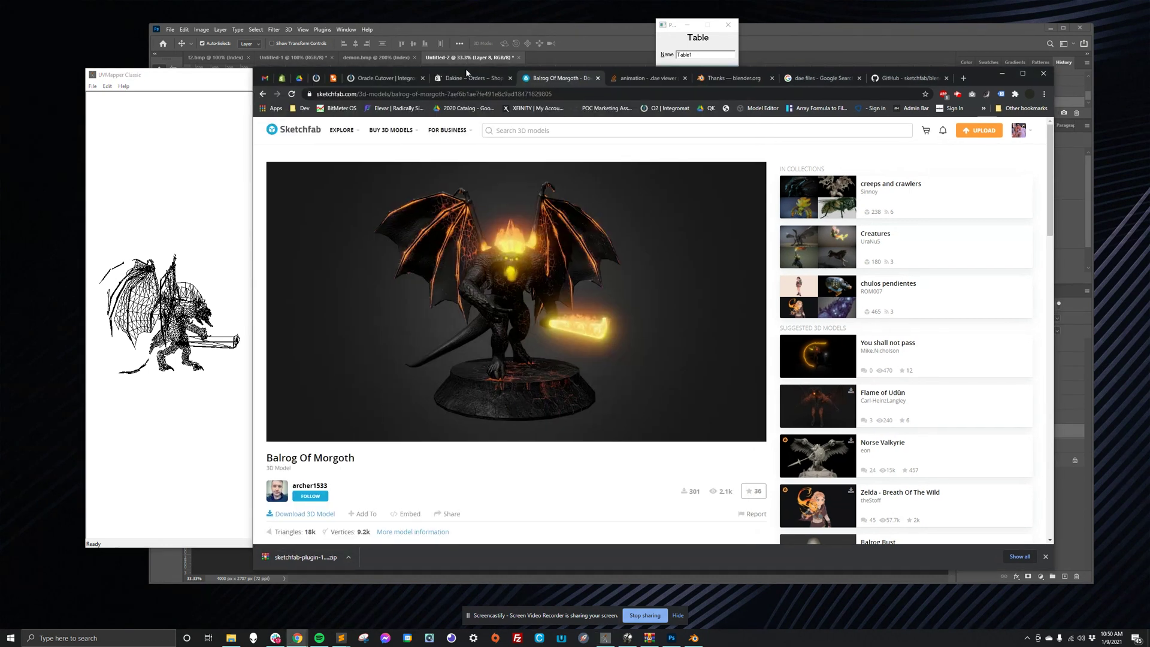
pyautogui.click(117, 113)
pyautogui.moveTo(224, 80); pyautogui.dragTo(240, 62)
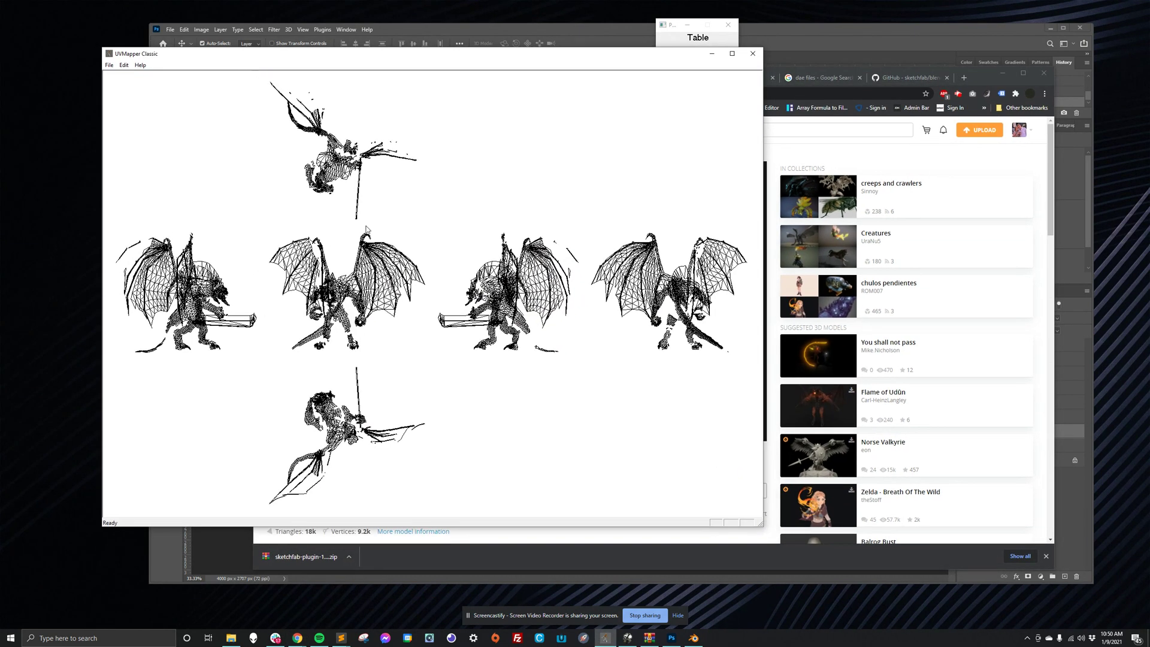
pyautogui.click(754, 61)
pyautogui.click(752, 54)
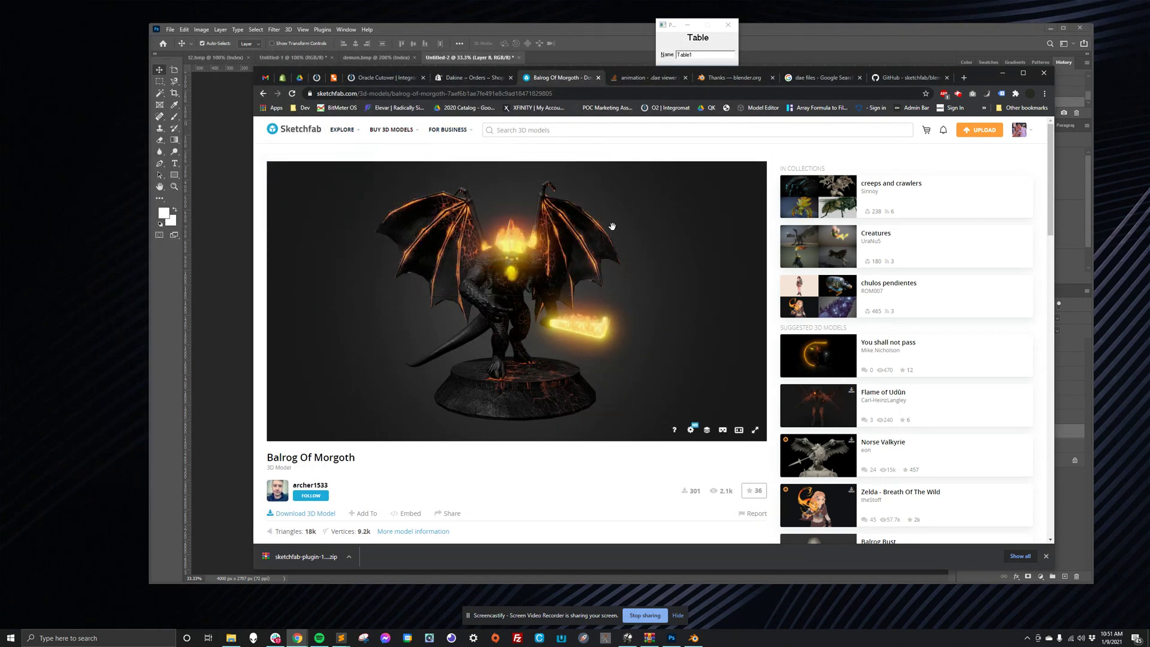
# Step: Orbit the Balrog to several side angles, then switch to the sketchfab/blender-plugin GitHub tab
pyautogui.moveTo(441, 313)
pyautogui.mouseDown()
pyautogui.moveTo(393, 372)
pyautogui.moveTo(349, 312)
pyautogui.moveTo(478, 336)
pyautogui.moveTo(422, 333)
pyautogui.moveTo(476, 333)
pyautogui.moveTo(426, 342)
pyautogui.moveTo(437, 331)
pyautogui.mouseUp()
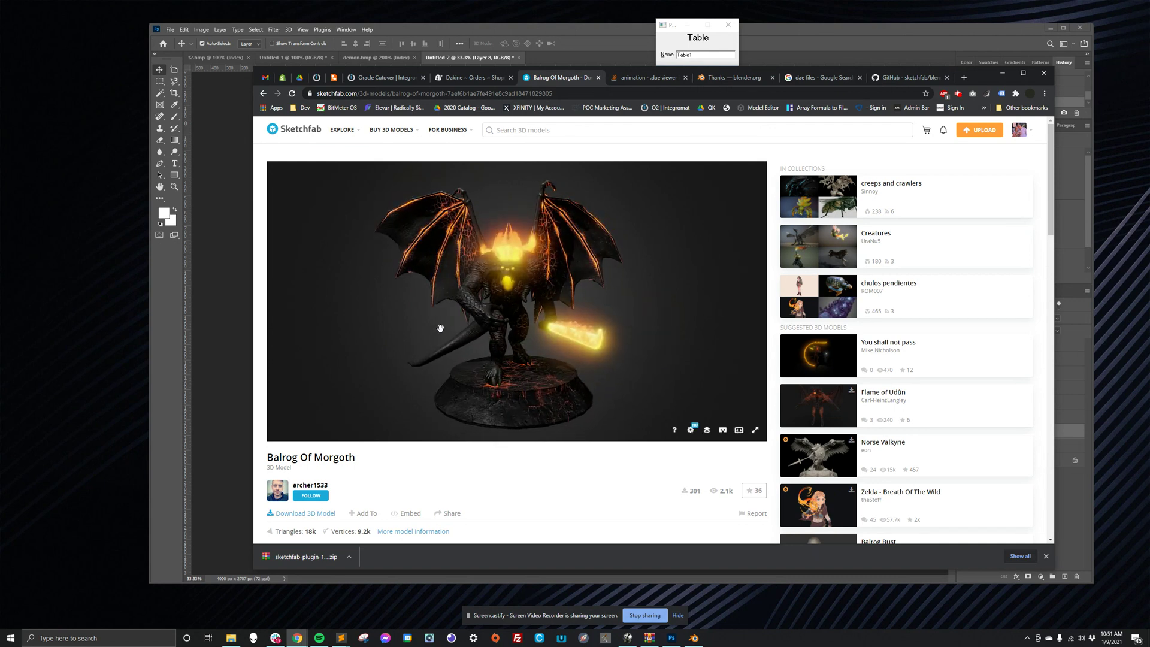
pyautogui.moveTo(511, 324); pyautogui.dragTo(491, 318)
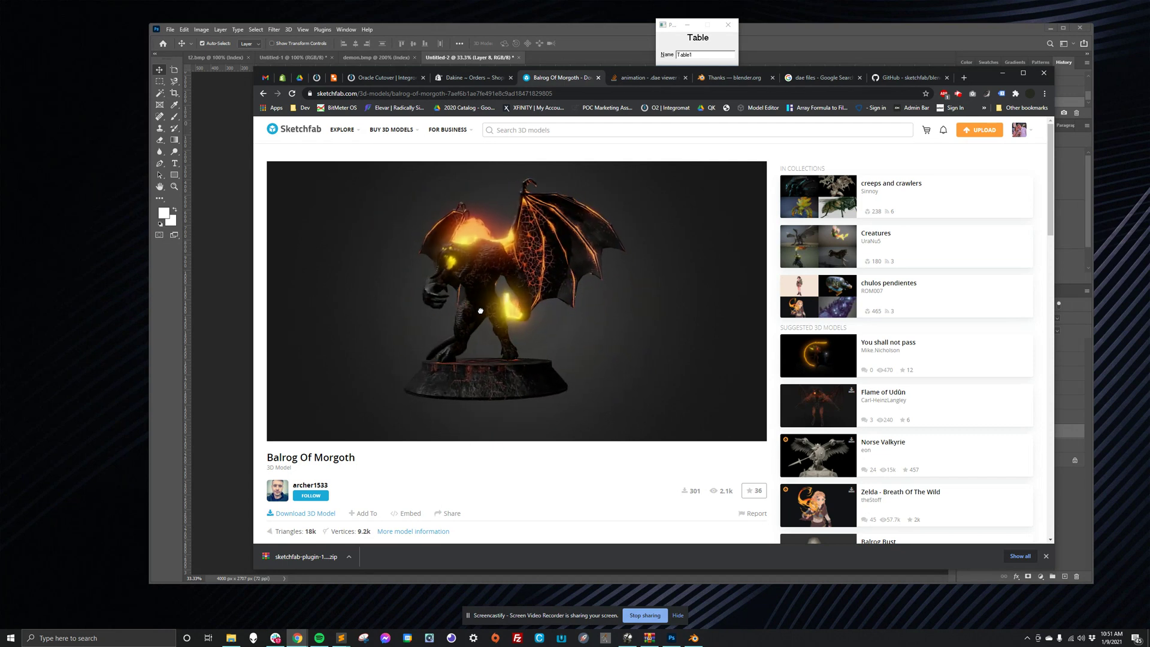
pyautogui.moveTo(488, 311)
pyautogui.mouseDown()
pyautogui.moveTo(507, 316)
pyautogui.moveTo(572, 220)
pyautogui.mouseUp()
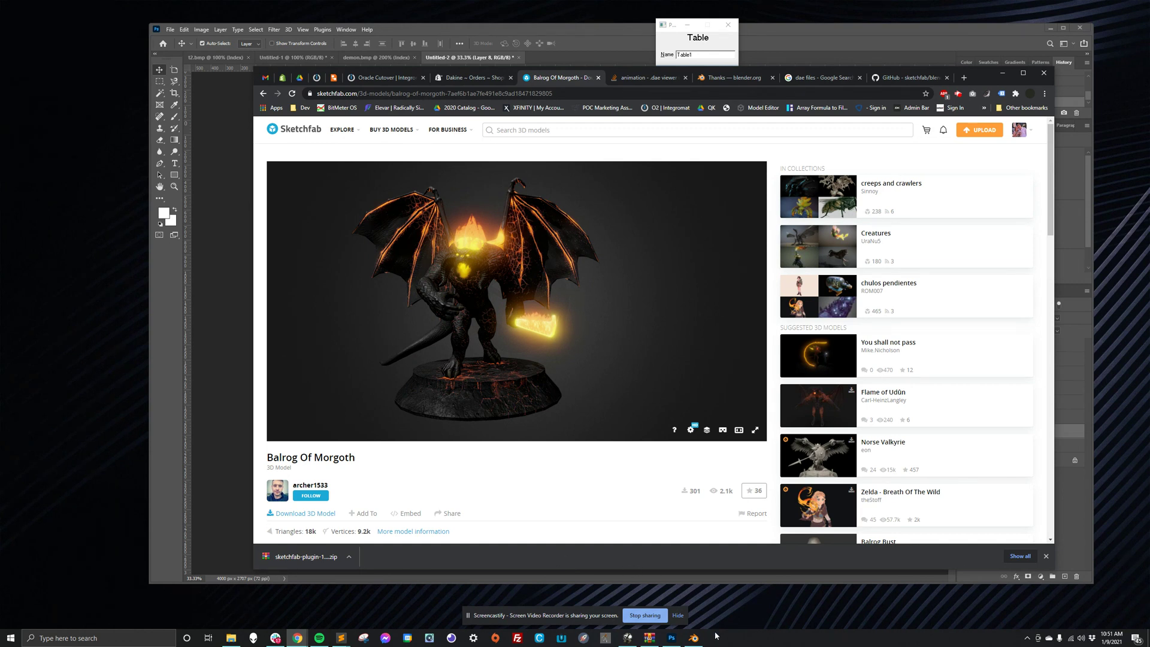
pyautogui.moveTo(702, 634)
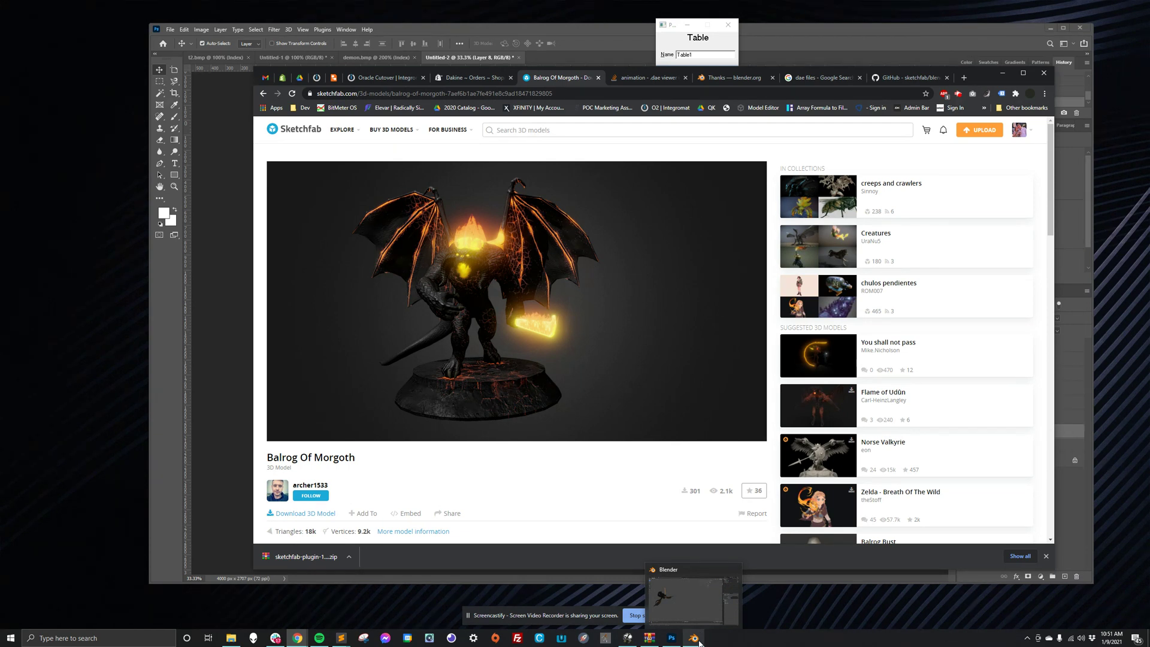
pyautogui.click(898, 78)
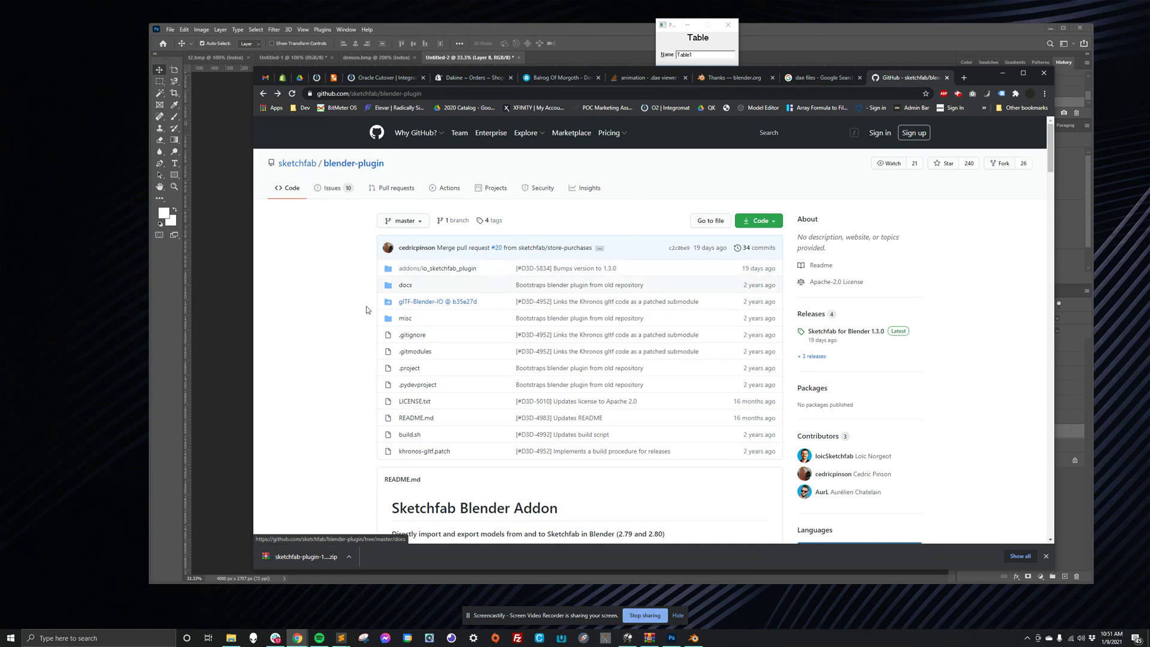
# Step: Scroll to the Sketchfab Blender Addon readme listing Installation, Login, Import and Export sections
pyautogui.scroll(-2, 443, 390)
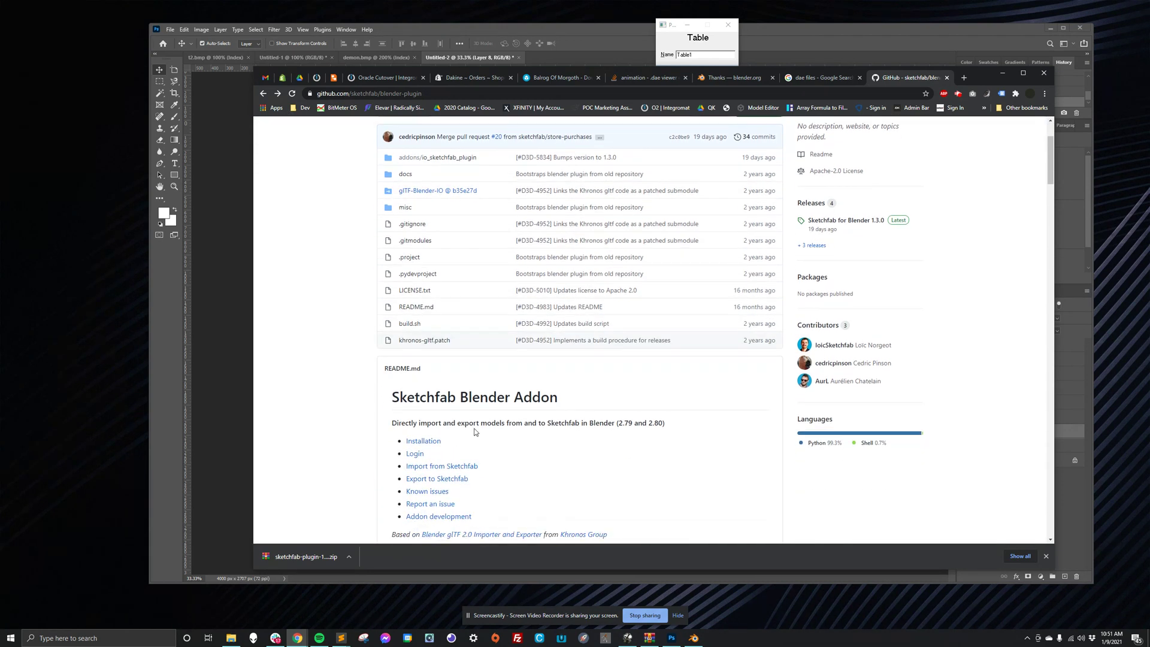
pyautogui.moveTo(576, 377); pyautogui.dragTo(386, 375)
pyautogui.click(569, 377)
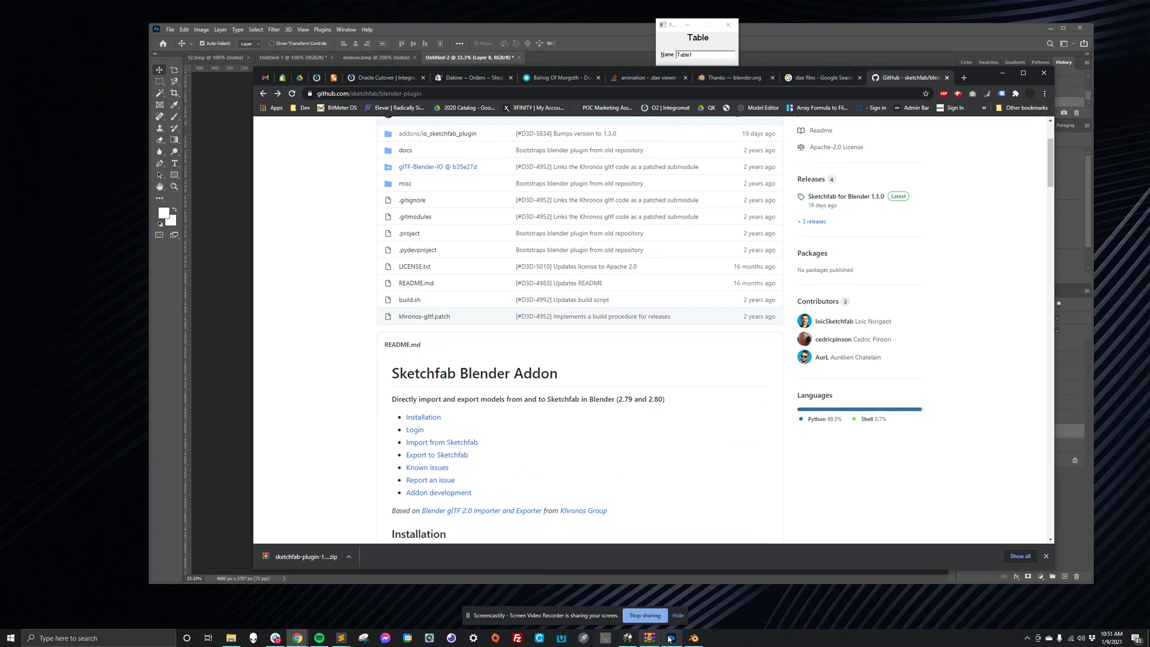
# Step: Bring Blender forward and open the Add-ons section of Preferences
pyautogui.click(693, 638)
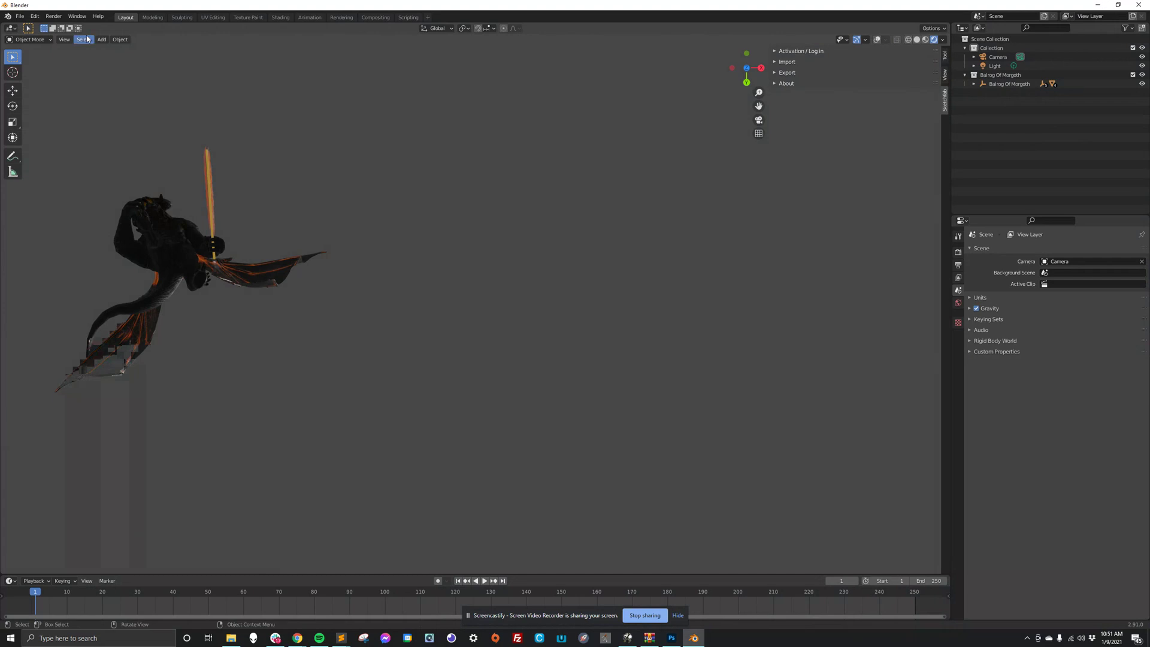
pyautogui.click(20, 17)
pyautogui.moveTo(34, 16)
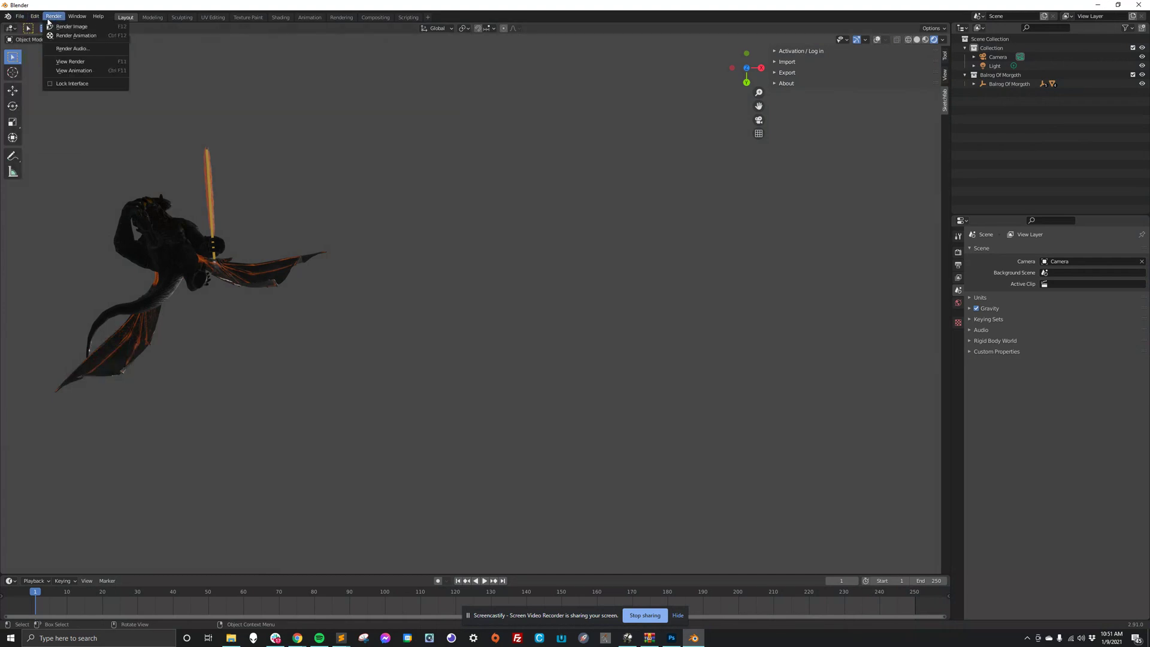
pyautogui.click(60, 145)
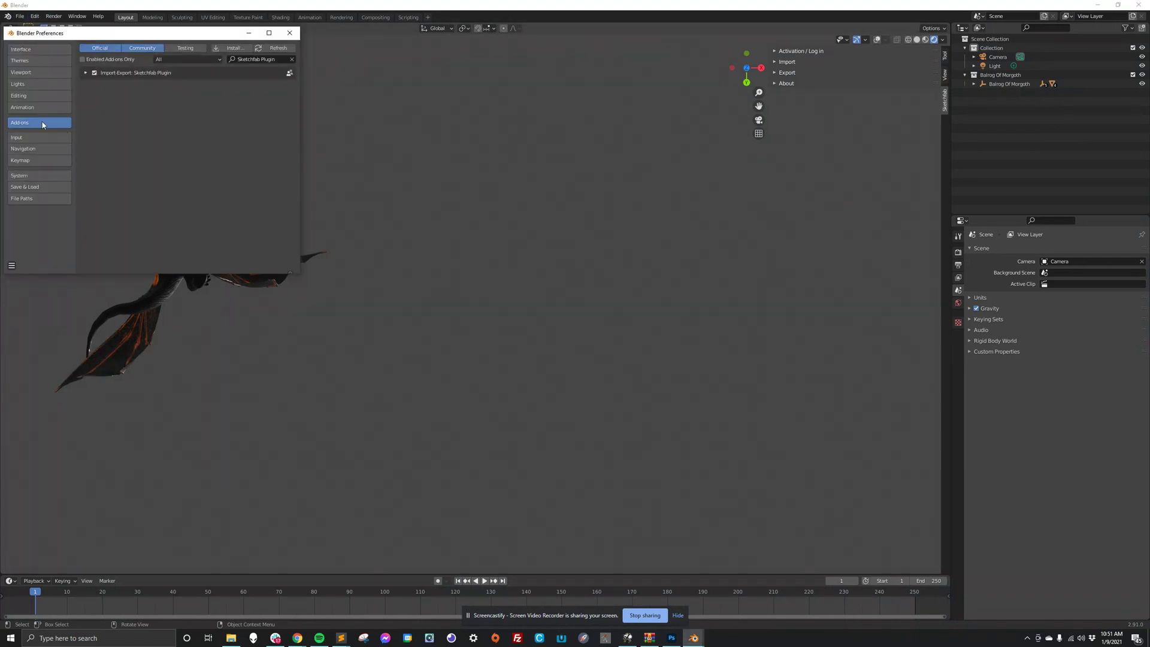
# Step: Cancel an add-on install from file, close Preferences, and toggle the sidebar with N
pyautogui.click(228, 50)
pyautogui.click(449, 297)
pyautogui.click(290, 33)
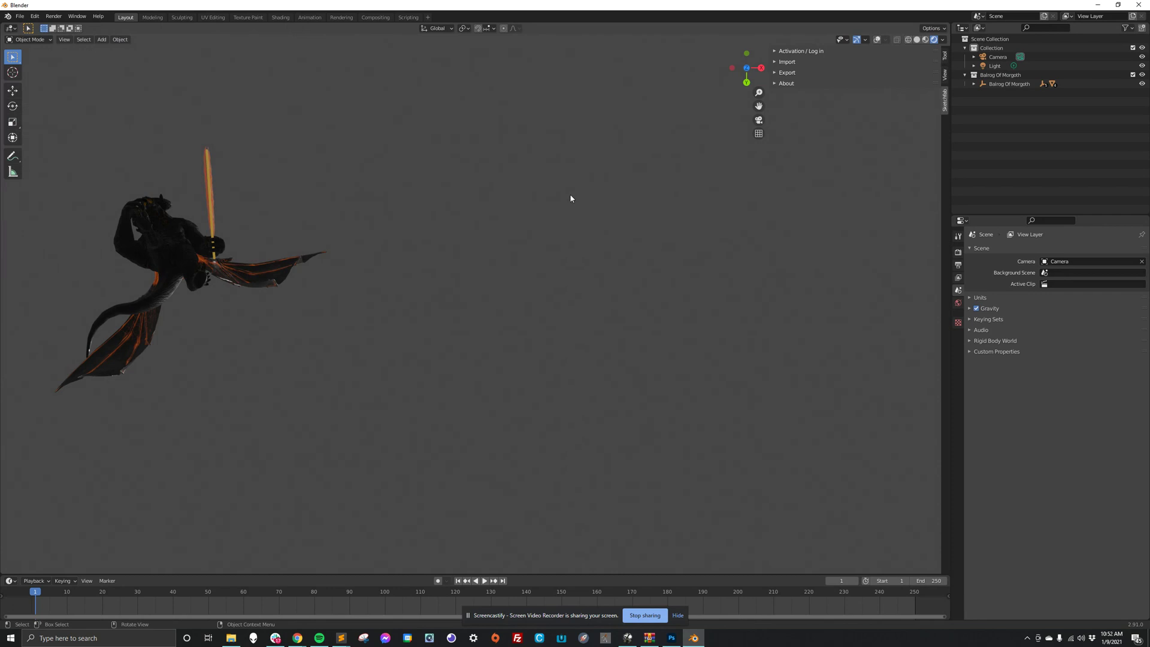
pyautogui.press('n')
# Step: Check the Sketchfab login, open the 'balrog' Import results, and switch the viewport to wireframe
pyautogui.click(773, 51)
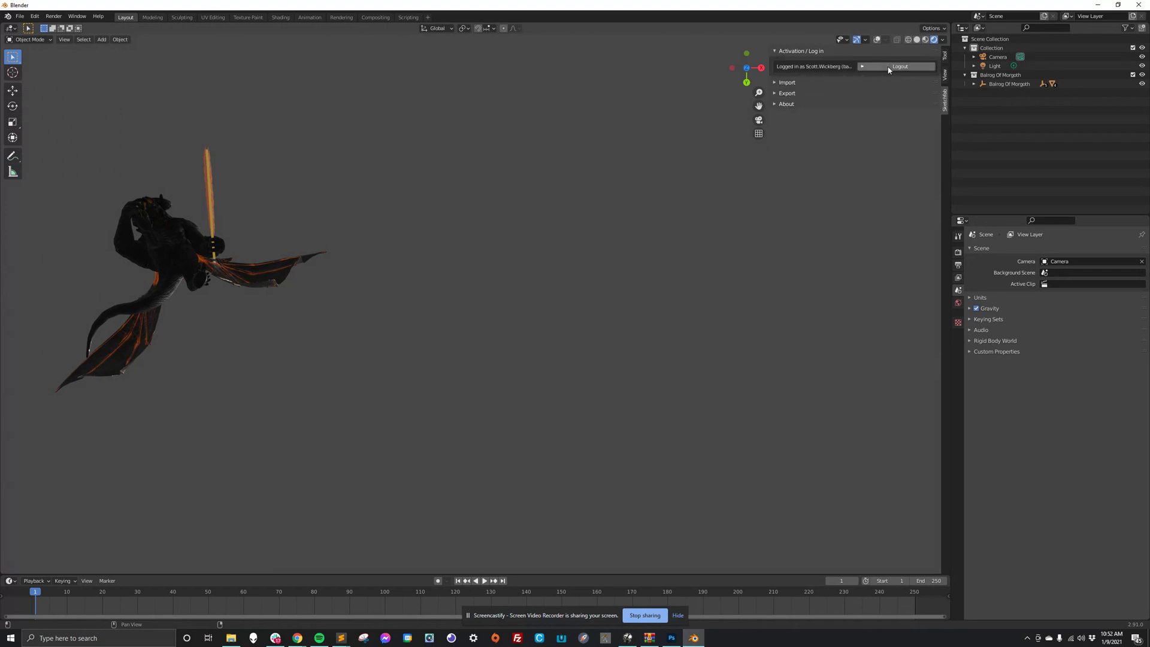
pyautogui.click(776, 52)
pyautogui.click(787, 62)
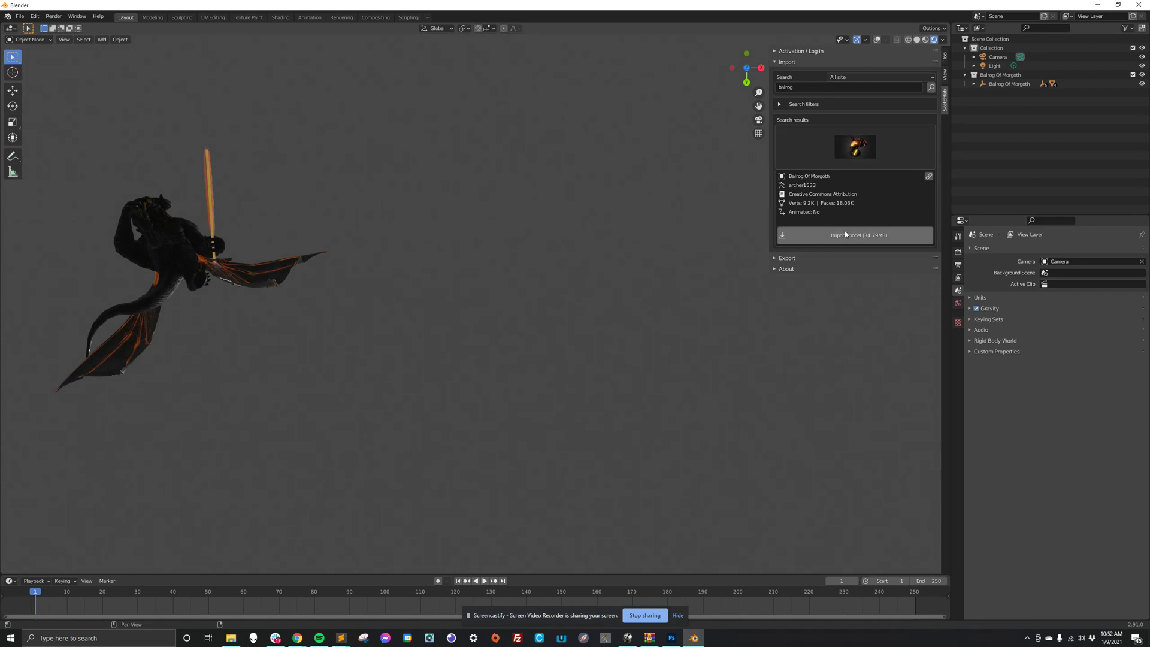
pyautogui.click(908, 40)
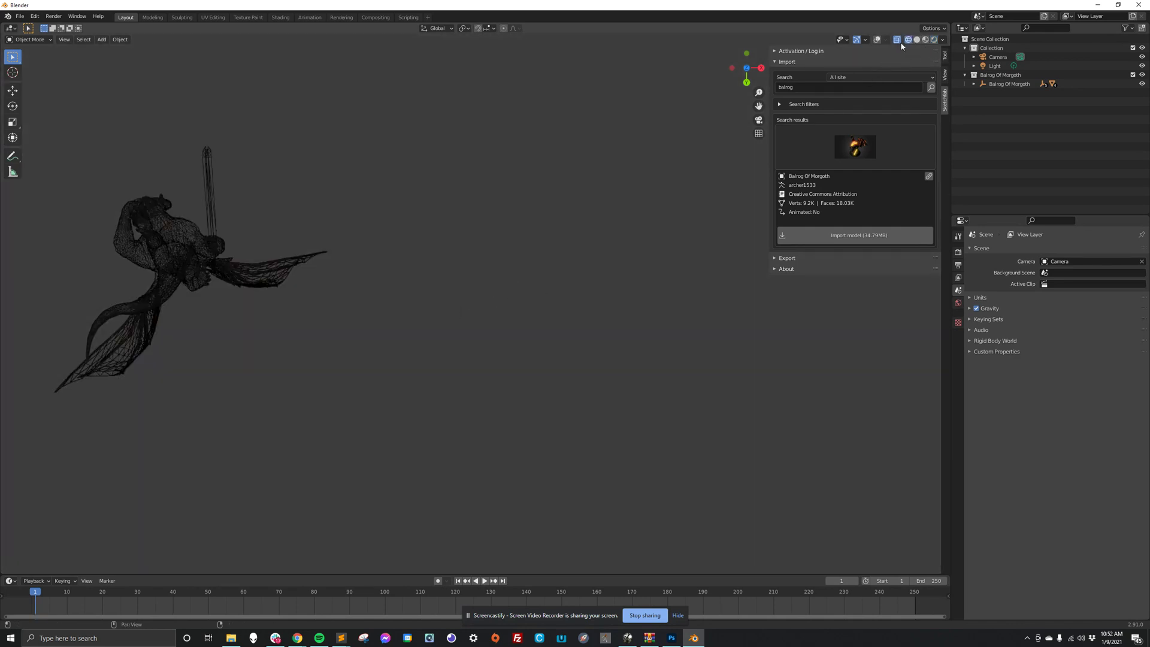
# Step: Try solid and material preview shading and orbit to a front view of the Balrog
pyautogui.click(915, 40)
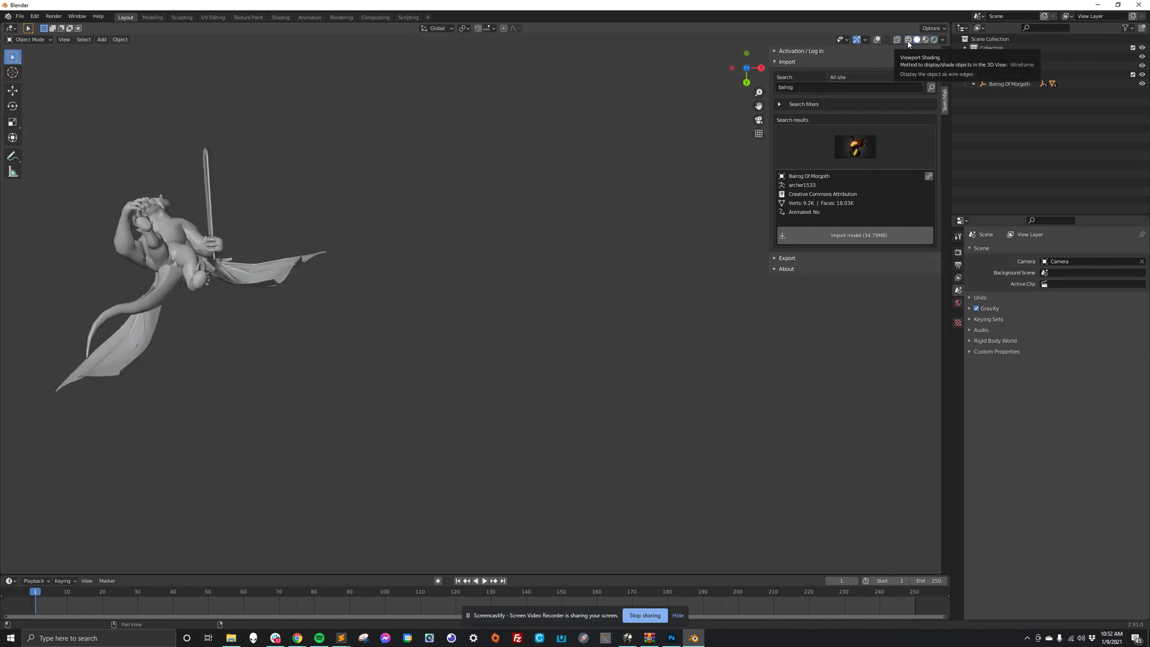
pyautogui.click(922, 39)
pyautogui.click(917, 39)
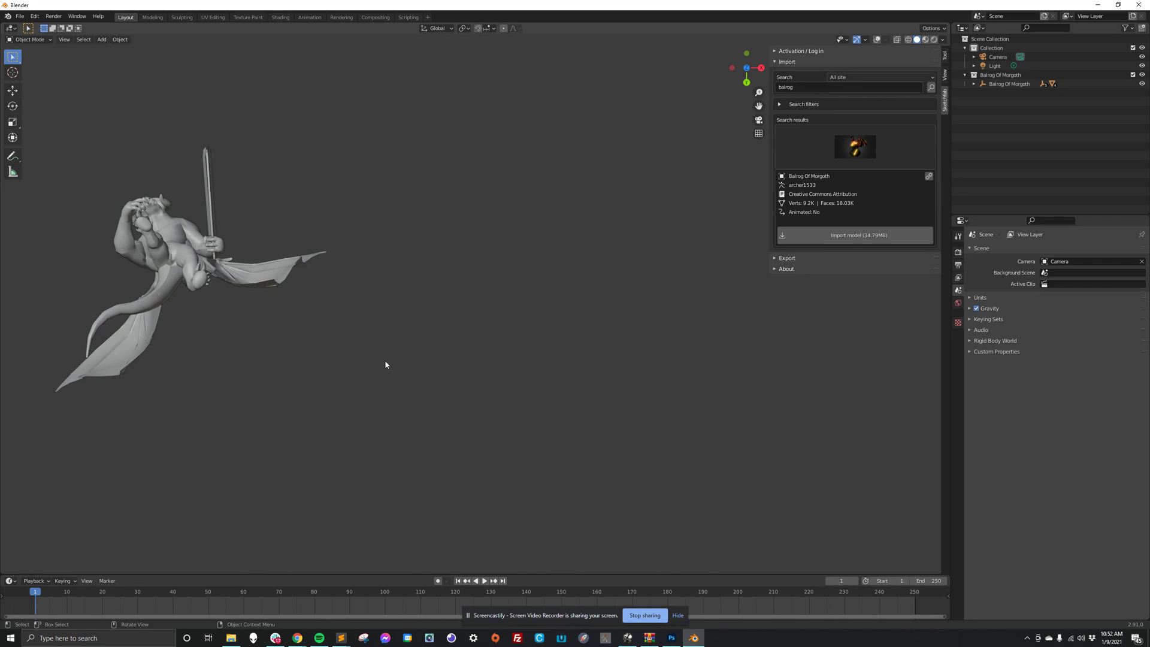
pyautogui.moveTo(749, 69); pyautogui.dragTo(738, 67)
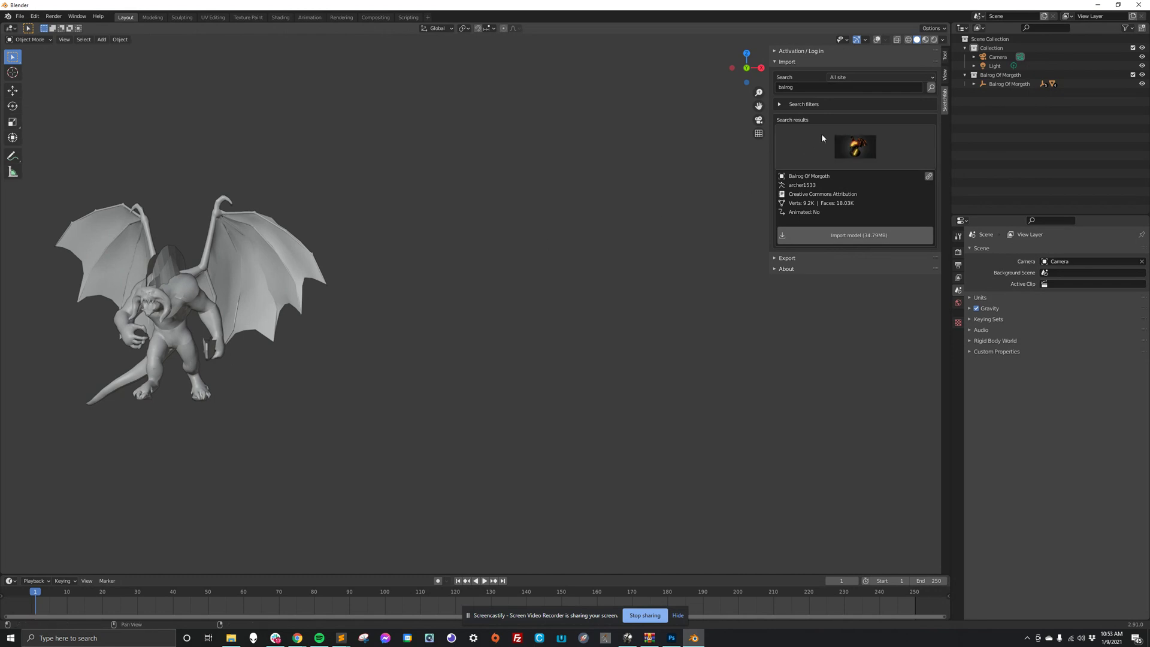
# Step: Switch to Rendered shading and turn off scene world lighting to use a studio environment
pyautogui.click(935, 39)
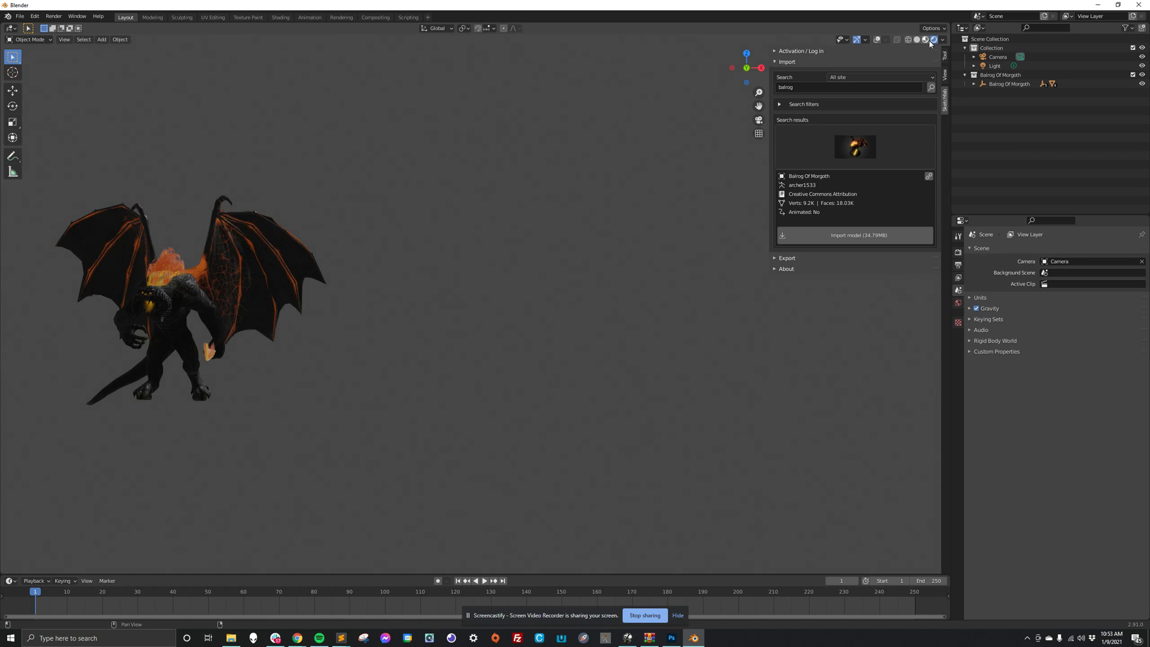
pyautogui.click(944, 40)
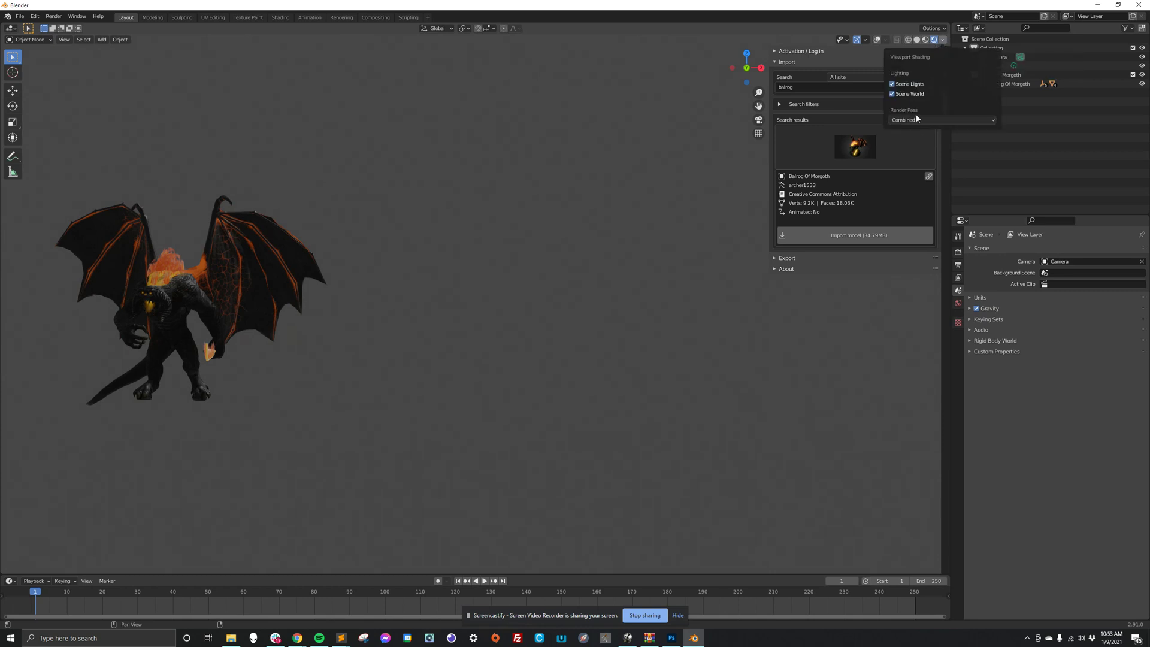
pyautogui.click(908, 94)
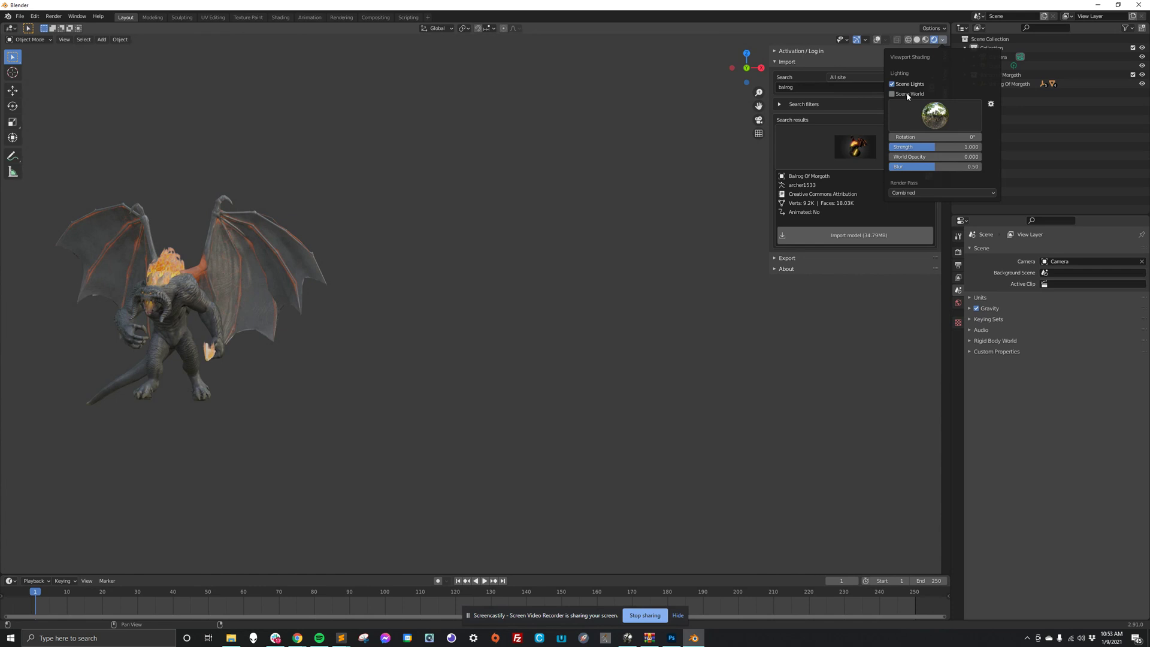
pyautogui.click(907, 93)
pyautogui.click(907, 93)
pyautogui.click(915, 94)
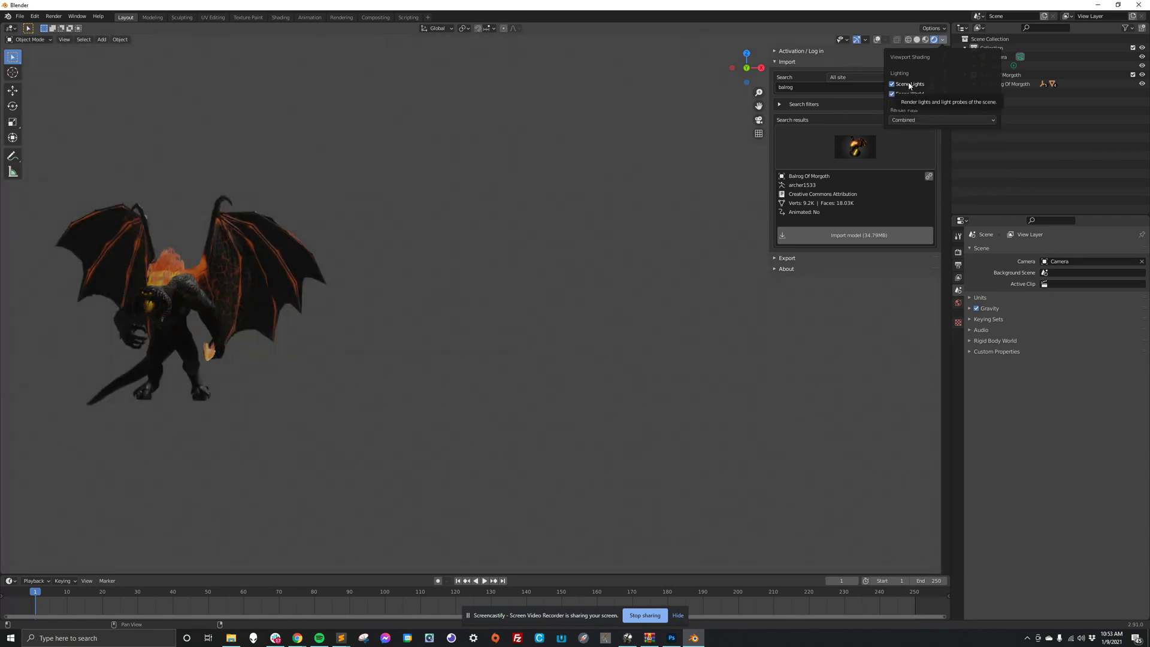
pyautogui.click(909, 85)
pyautogui.click(909, 85)
pyautogui.click(909, 85)
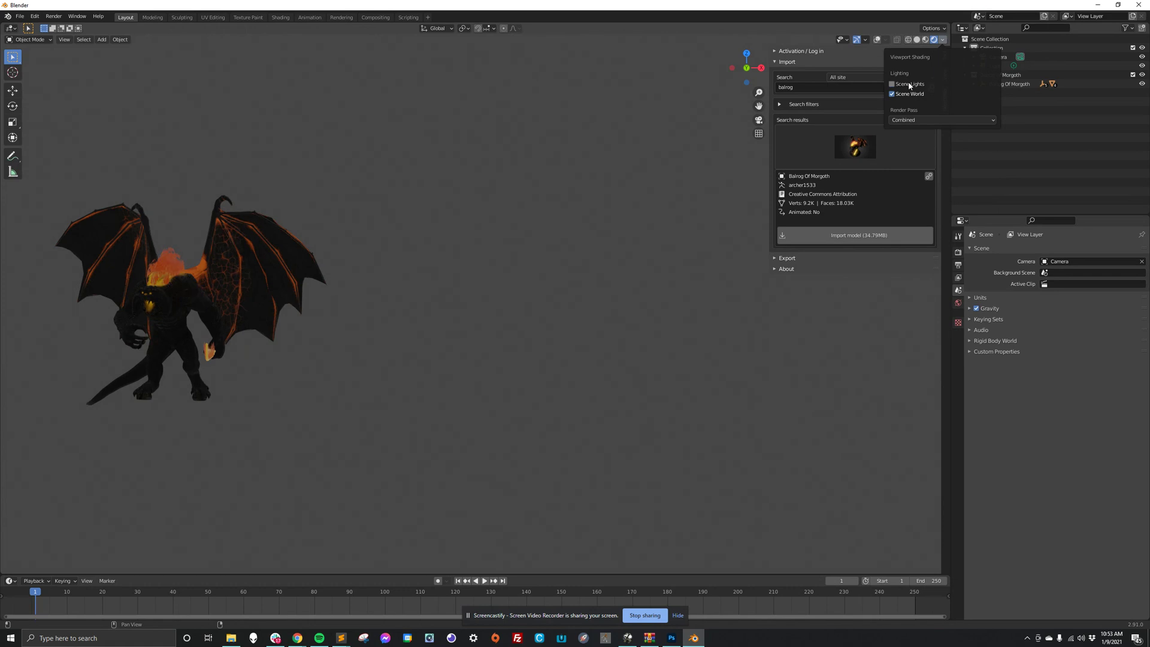
pyautogui.click(909, 85)
pyautogui.click(909, 85)
pyautogui.click(909, 85)
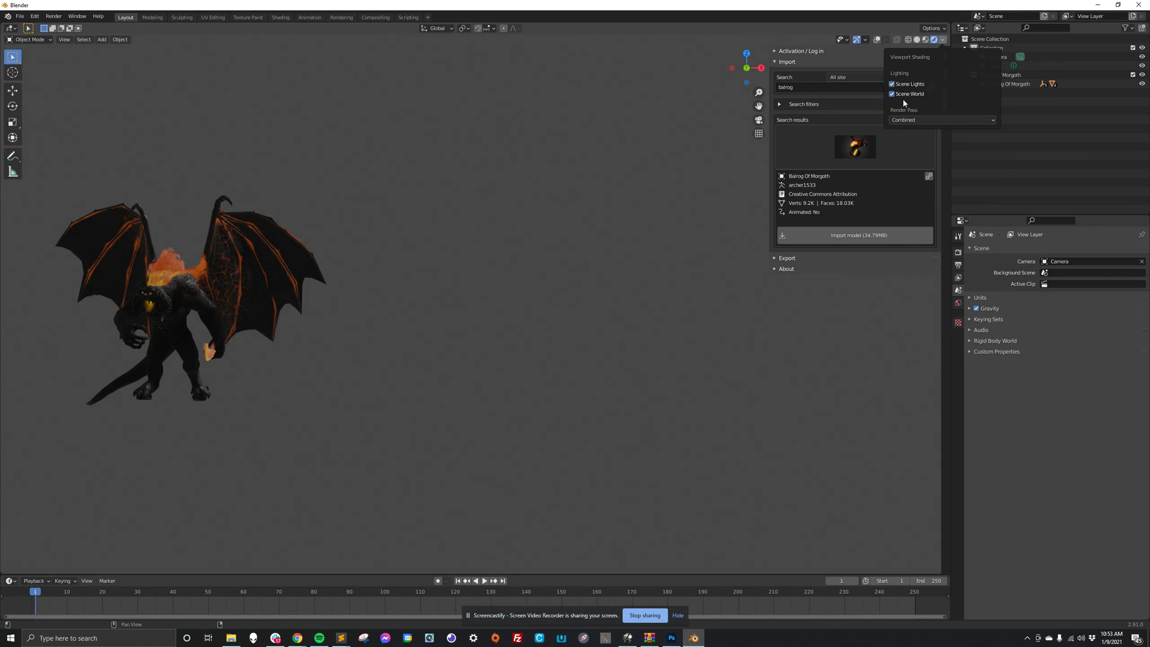
pyautogui.click(920, 120)
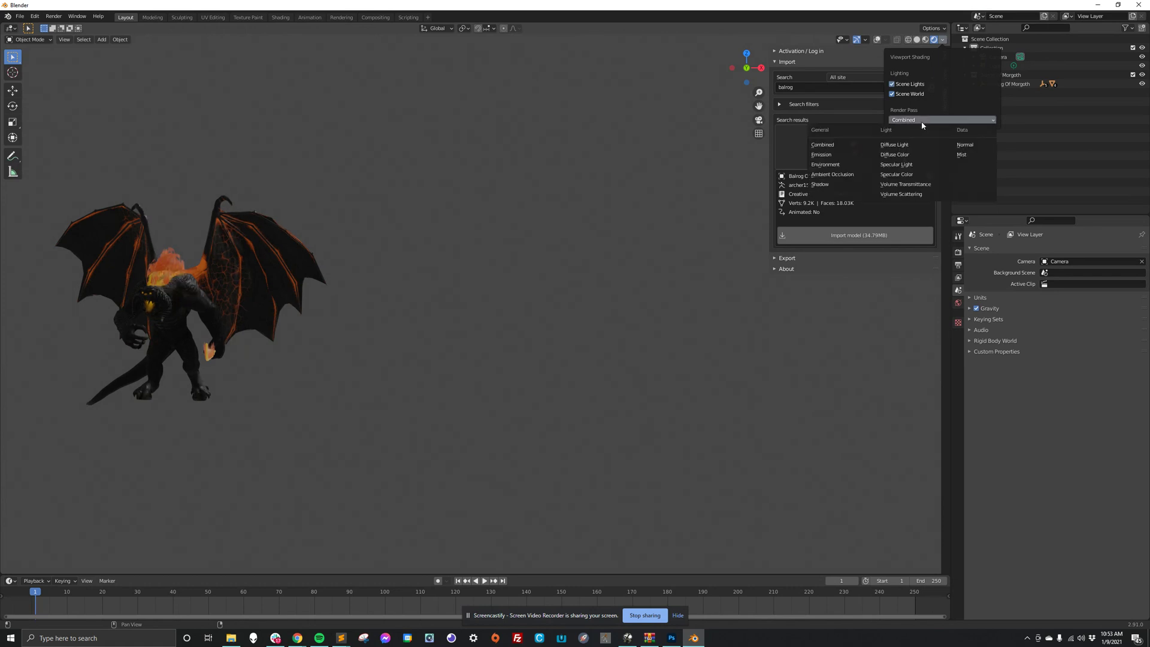
pyautogui.click(951, 94)
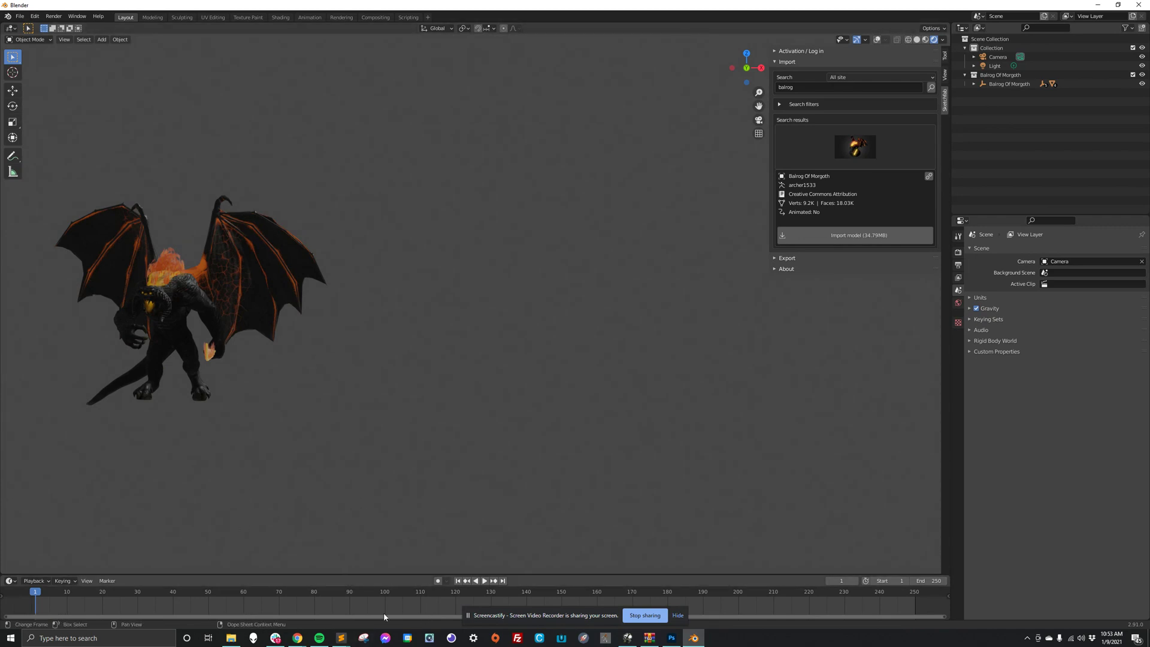
# Step: Open Snipping Tool and snip a rectangle around the textured Balrog in Blender's viewport
pyautogui.click(363, 638)
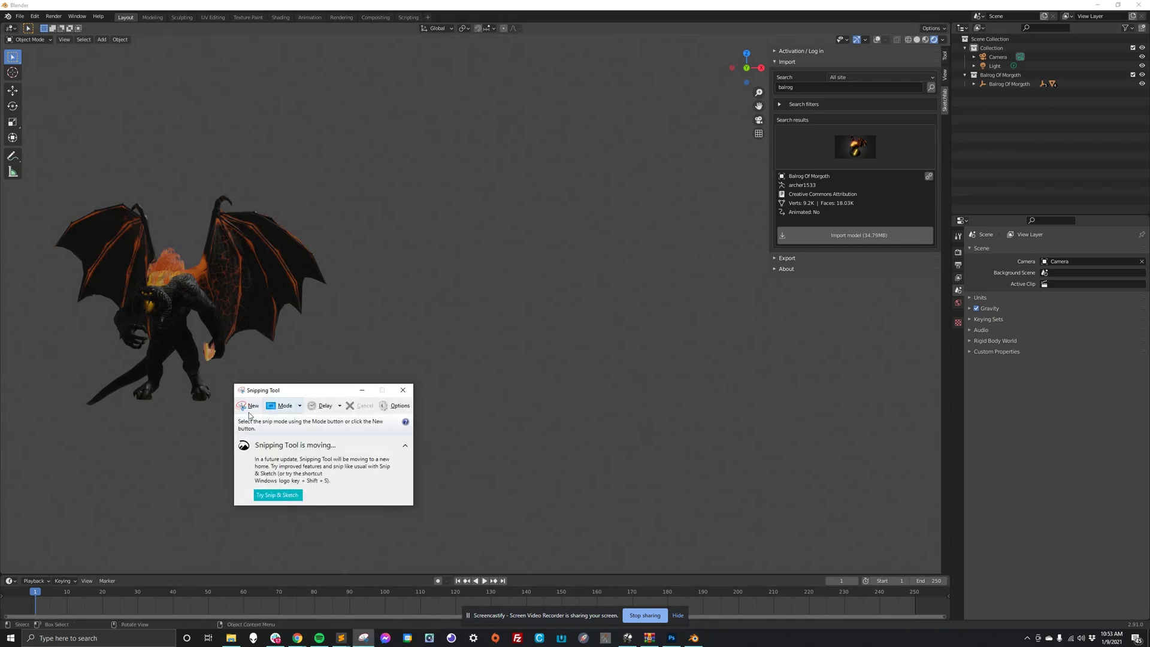
pyautogui.click(249, 406)
pyautogui.moveTo(36, 172); pyautogui.dragTo(344, 438)
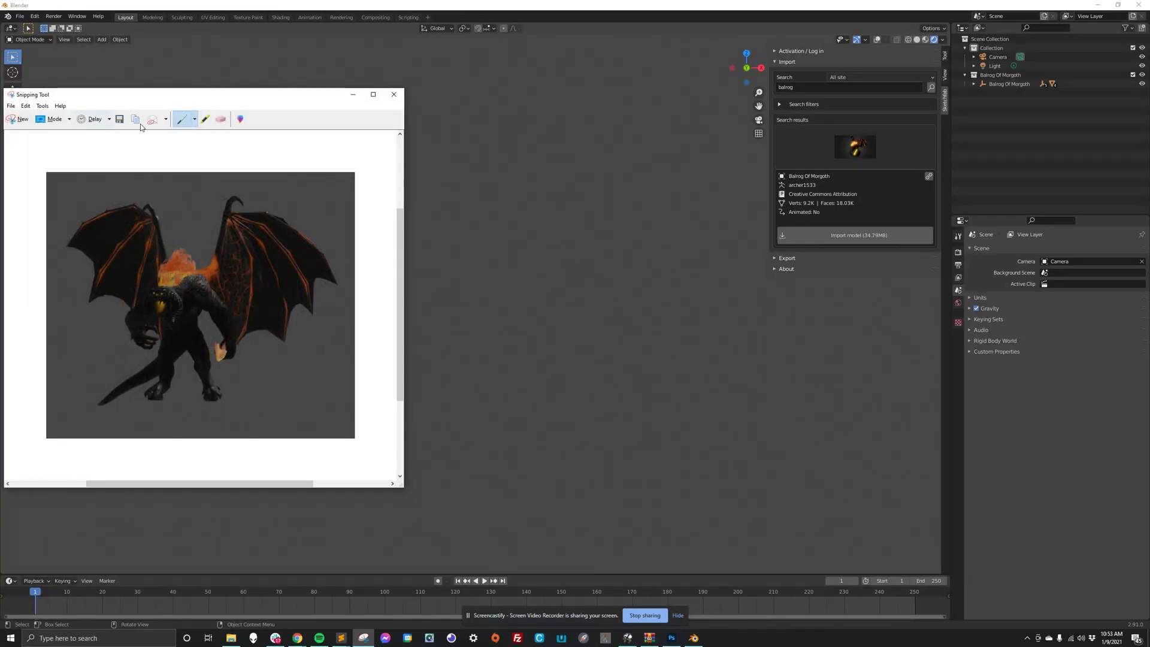
# Step: In Photoshop's Untitled-2 sheet, show the renders on Layers 2–5 and hide the wireframe Layer 1
pyautogui.click(670, 639)
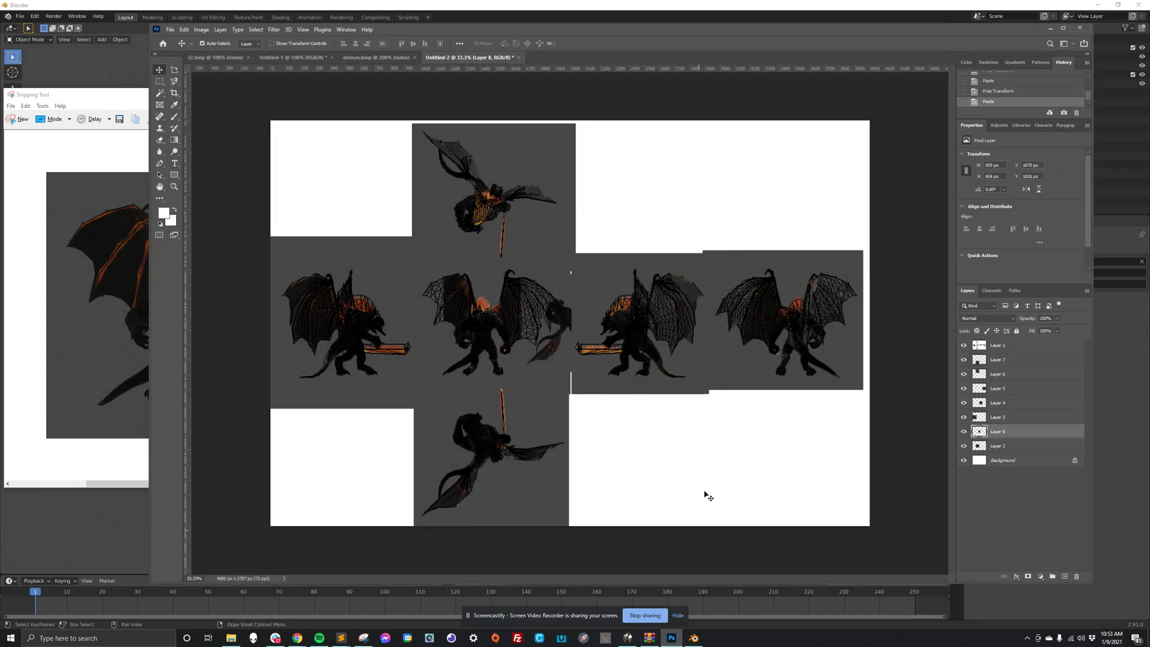
pyautogui.moveTo(965, 388); pyautogui.dragTo(964, 450)
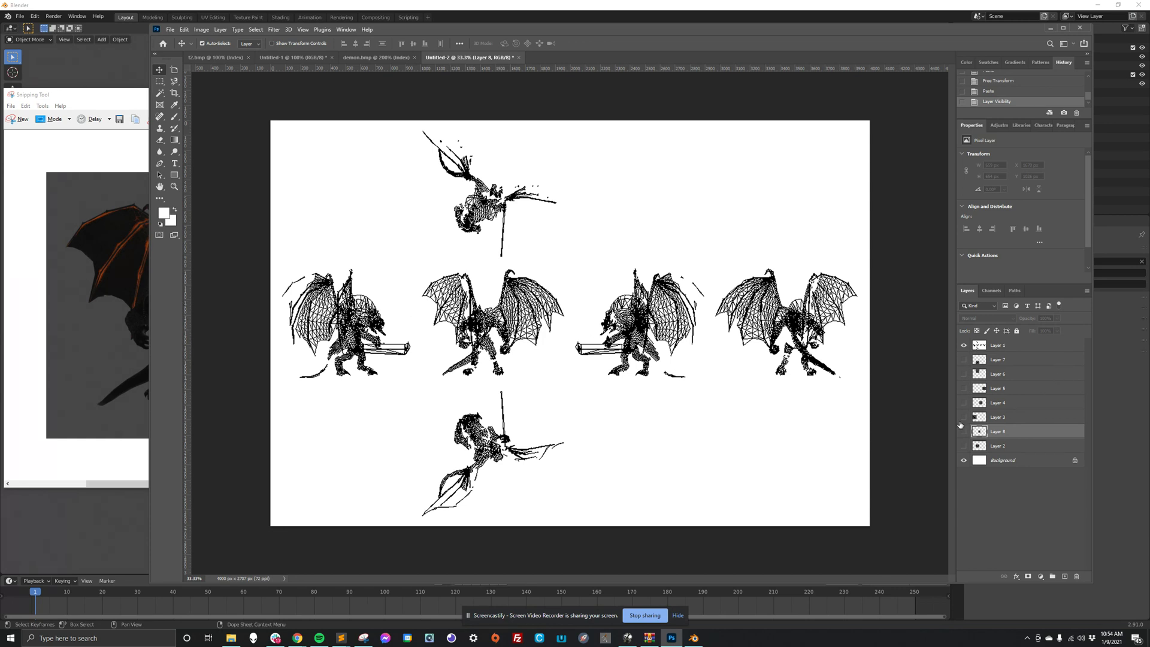
pyautogui.click(963, 417)
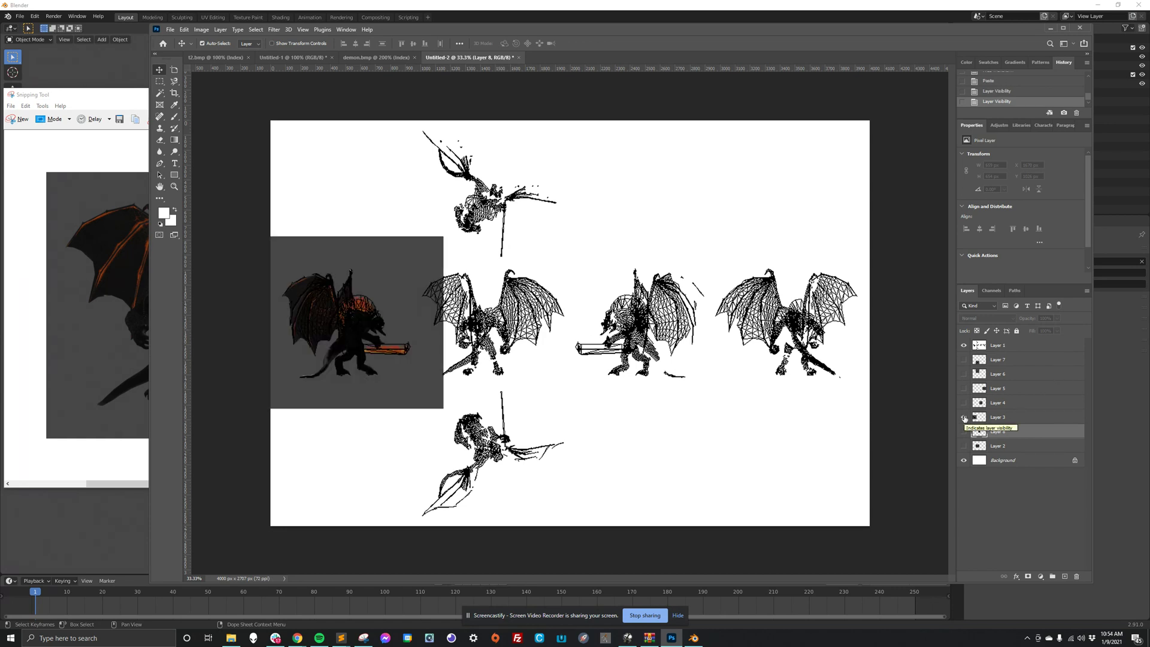
pyautogui.click(964, 417)
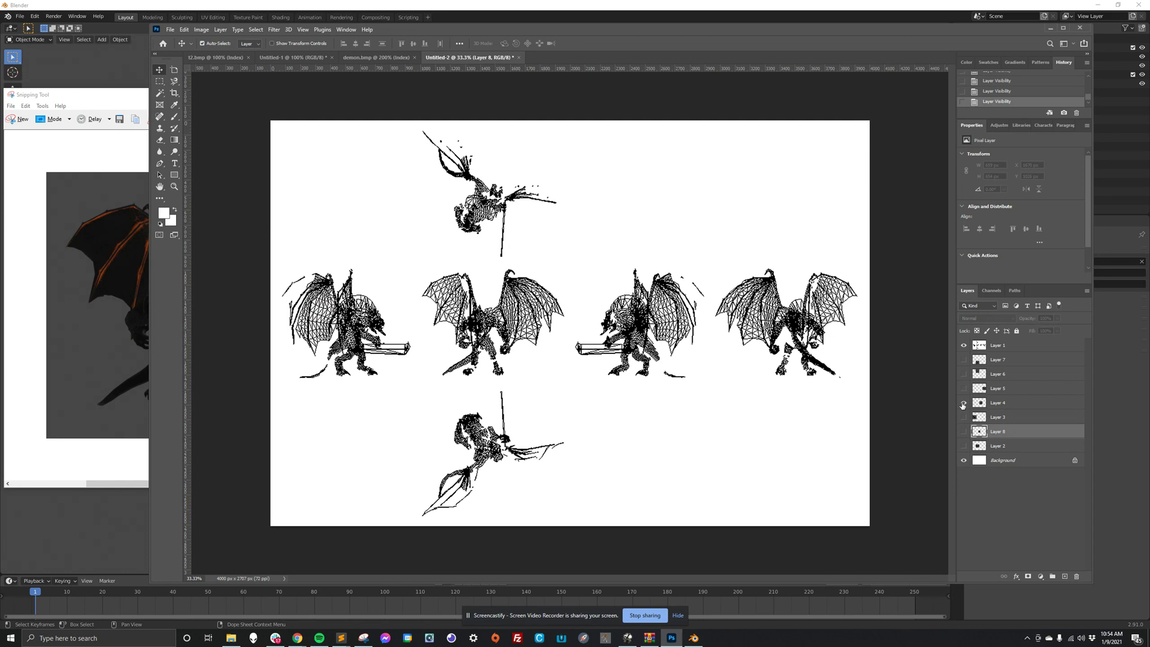
pyautogui.click(964, 403)
pyautogui.click(963, 403)
pyautogui.moveTo(963, 389); pyautogui.dragTo(968, 413)
pyautogui.click(964, 446)
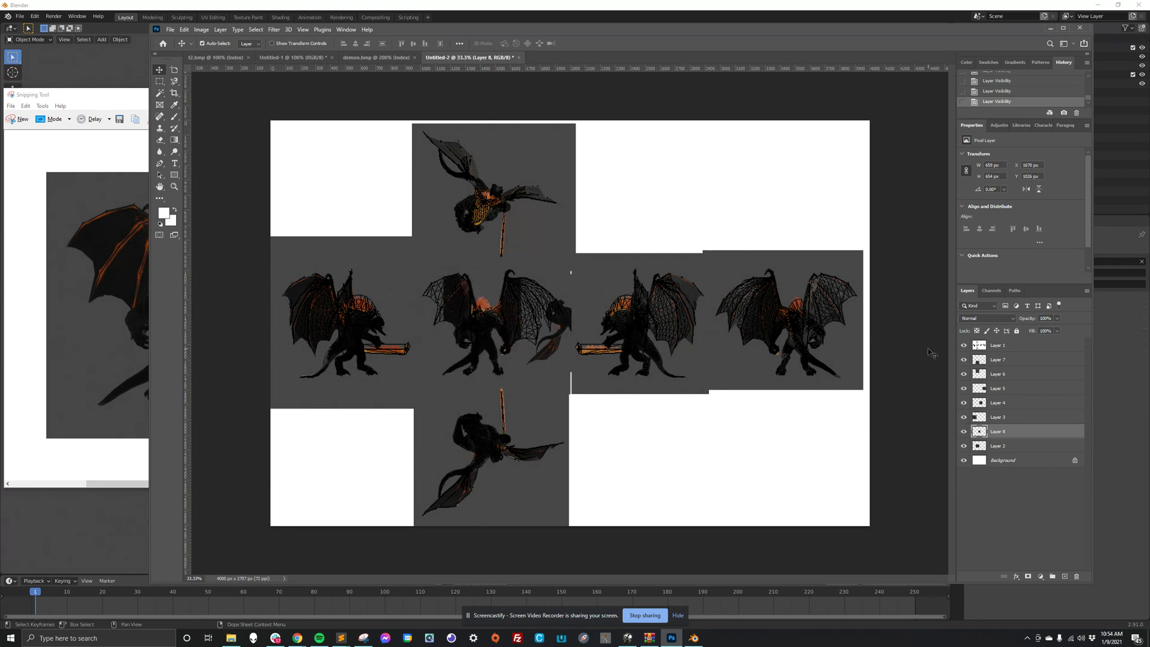
pyautogui.click(964, 346)
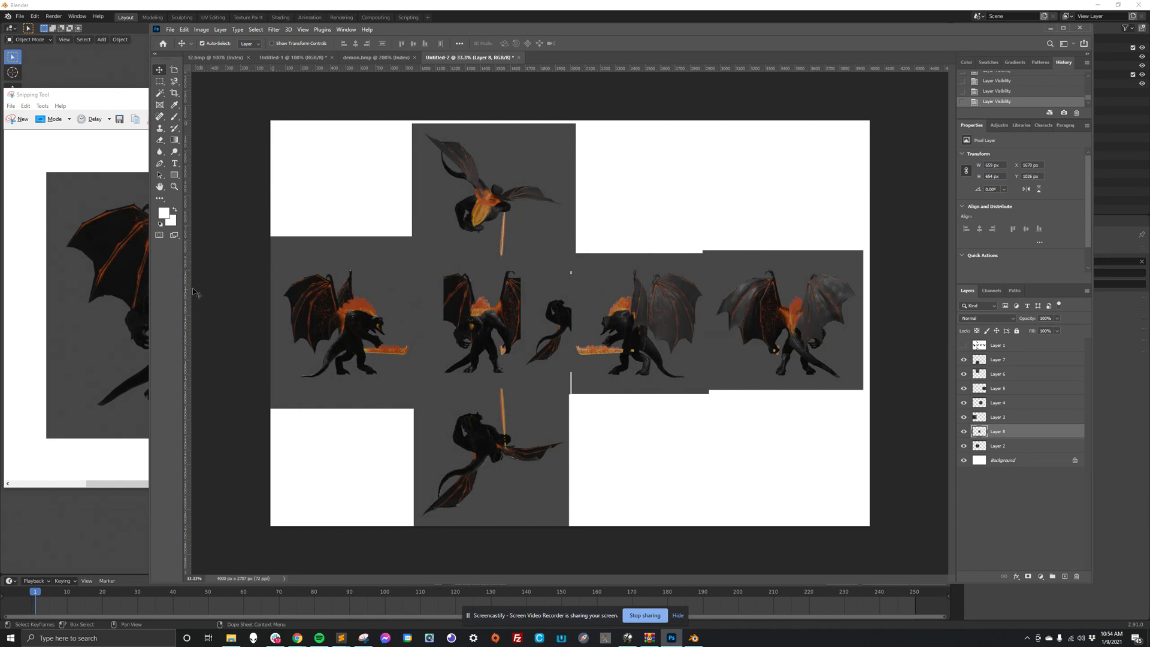
# Step: Close Snipping Tool, discarding the snip without saving
pyautogui.click(96, 97)
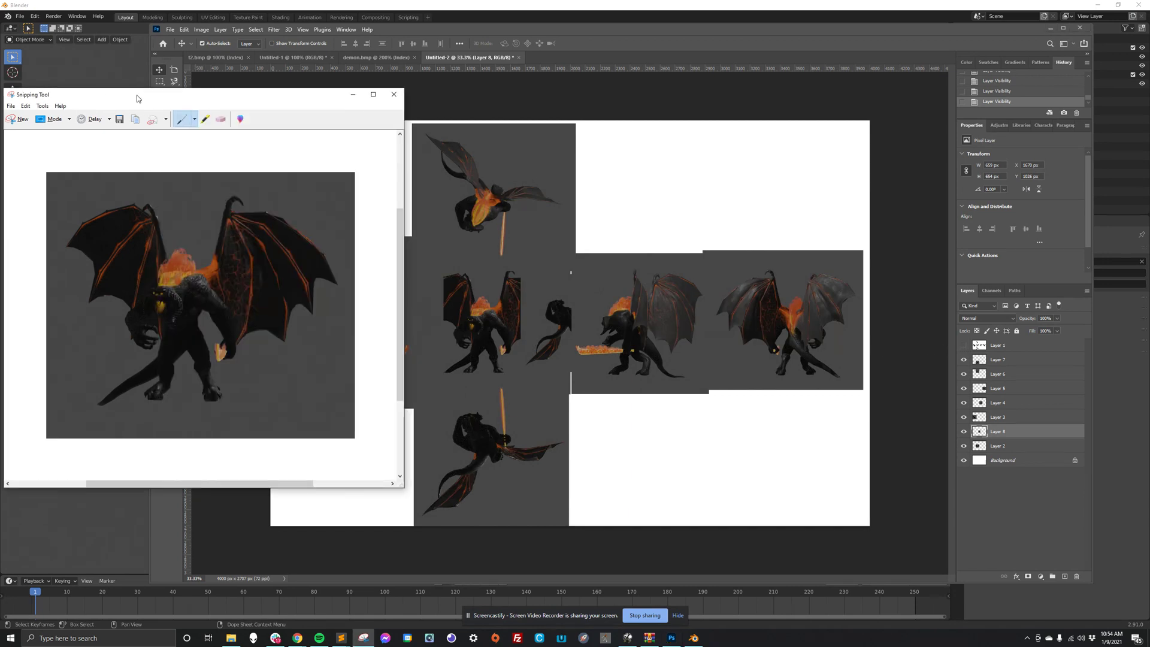
pyautogui.click(386, 98)
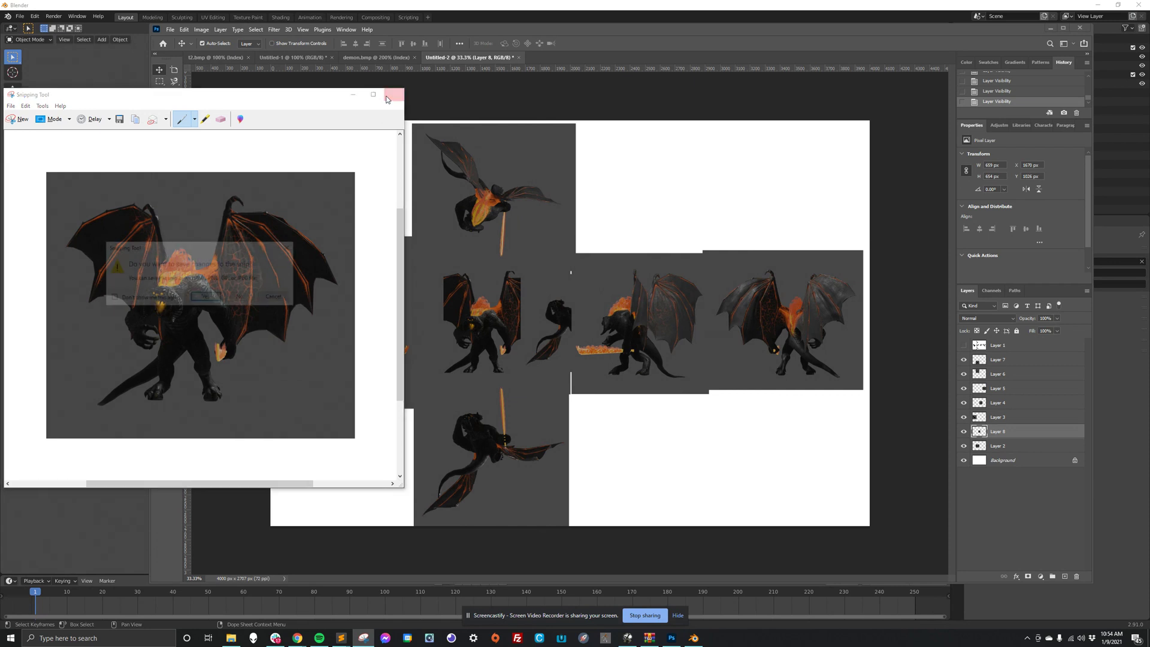
pyautogui.click(240, 296)
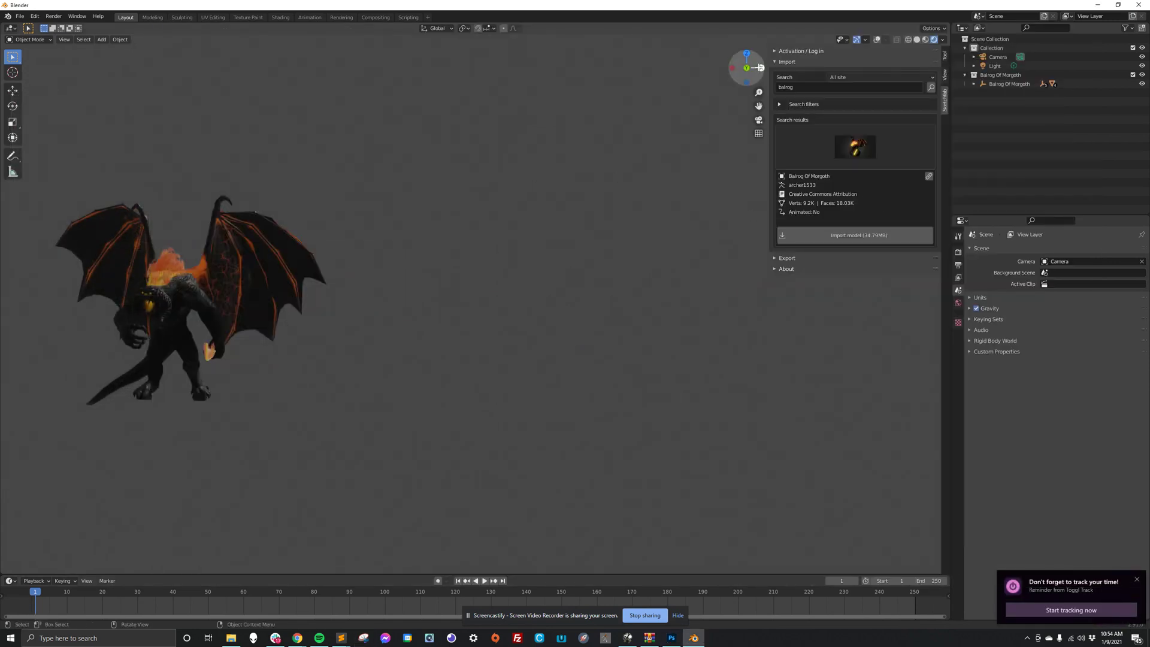
# Step: Snap the Balrog to axis views with the gizmo and hide the Sketchfab sidebar
pyautogui.click(760, 68)
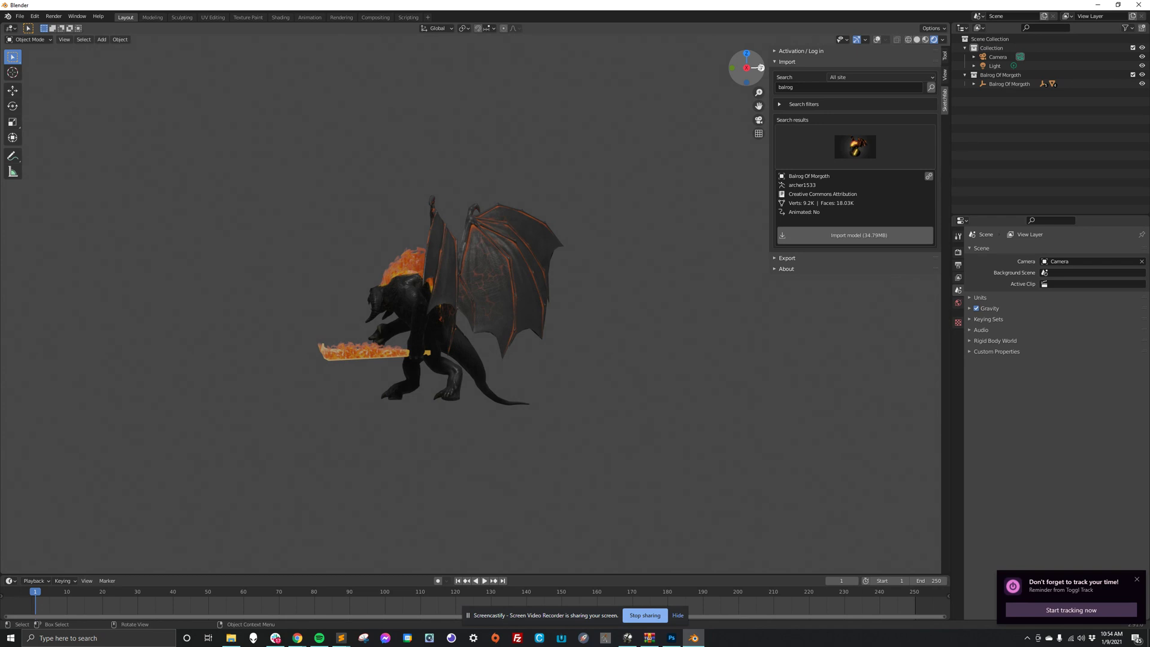
pyautogui.click(761, 68)
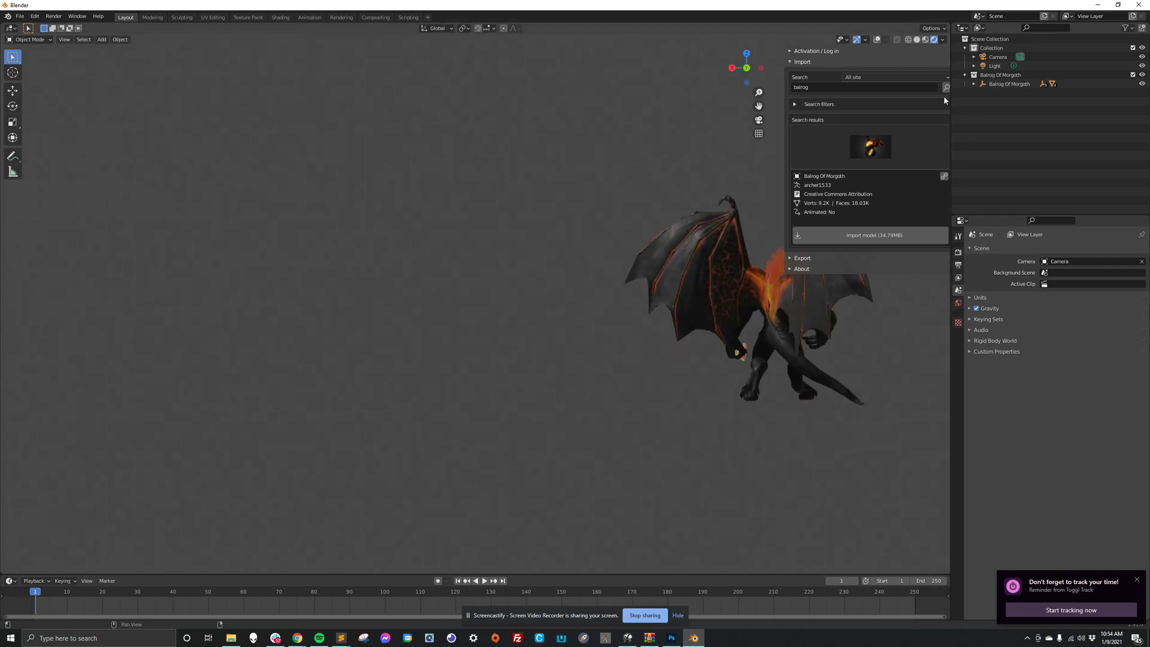
pyautogui.press('n')
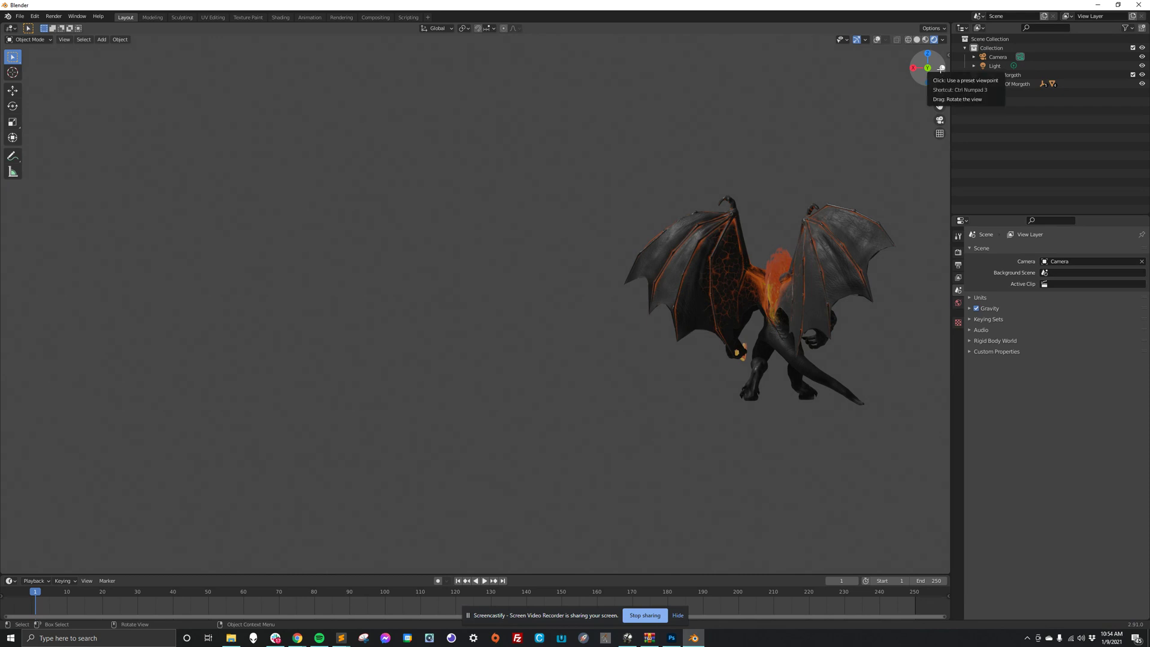
# Step: Check the Balrog from side, front, top and bottom, then return to Photoshop
pyautogui.click(941, 68)
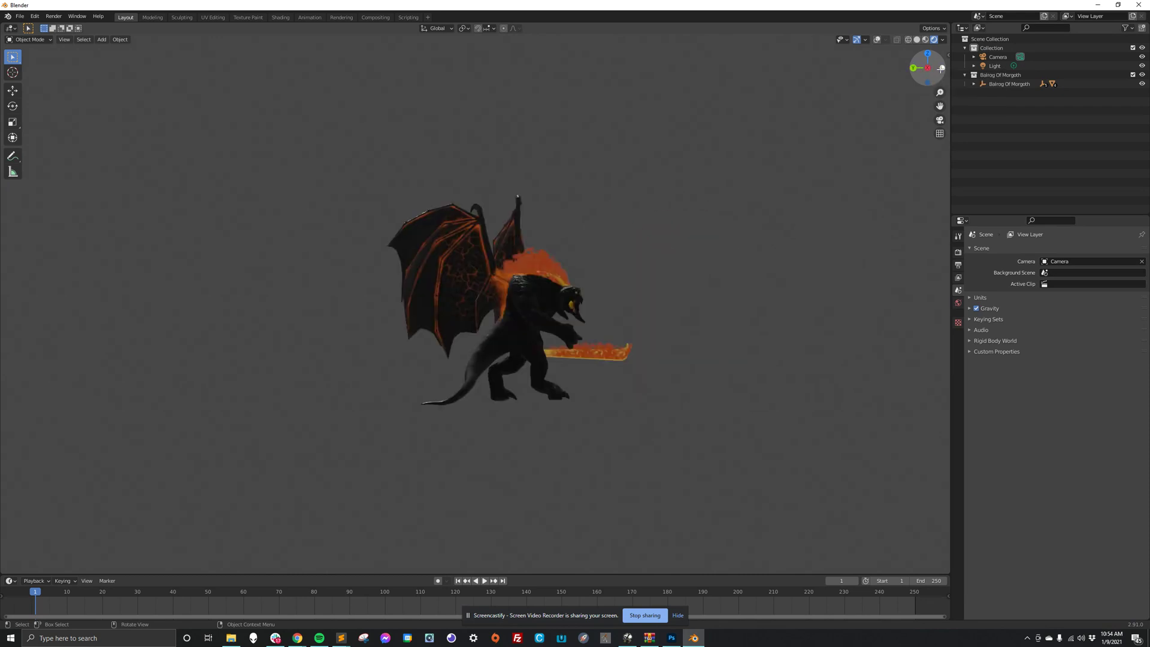
pyautogui.click(942, 68)
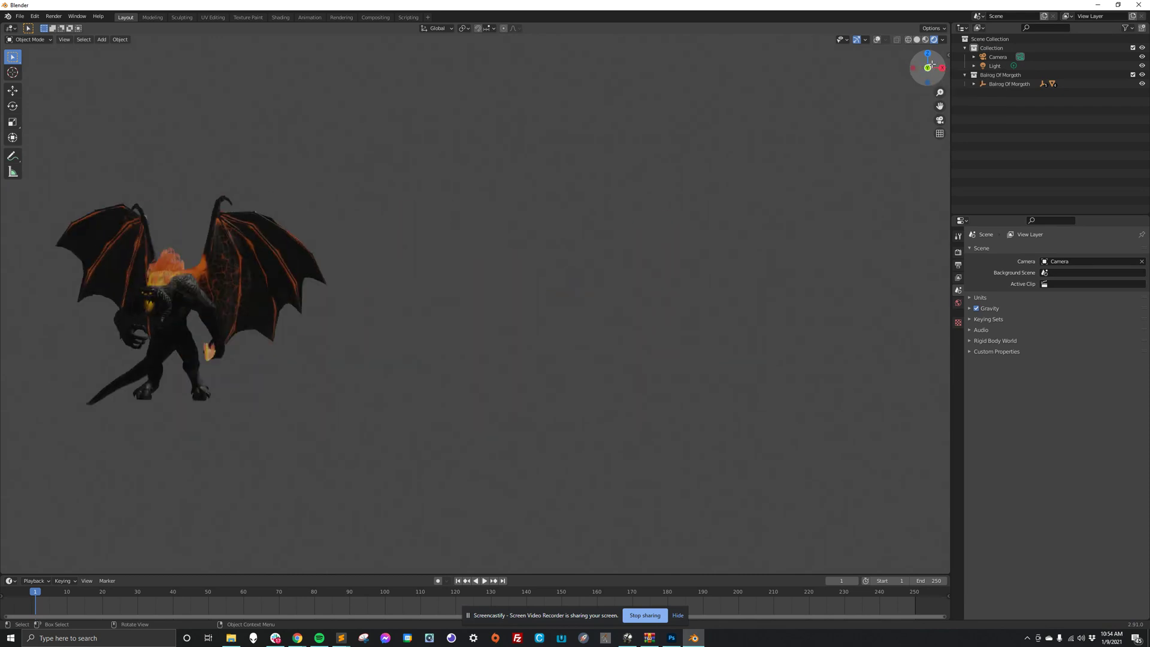
pyautogui.click(929, 53)
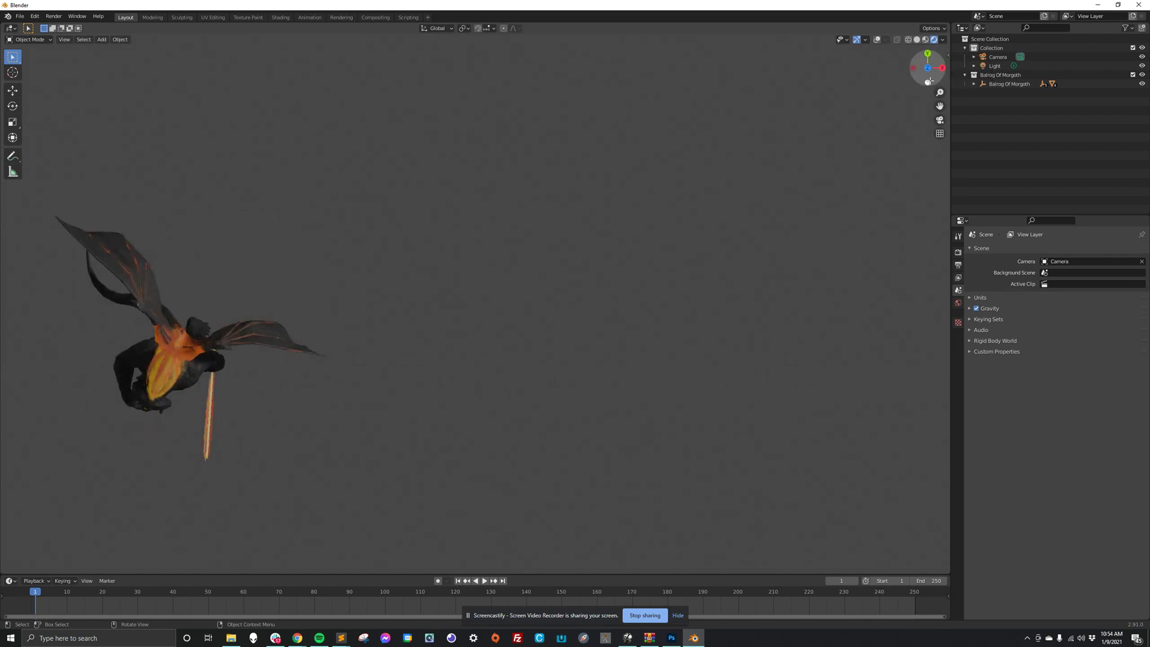
pyautogui.click(928, 81)
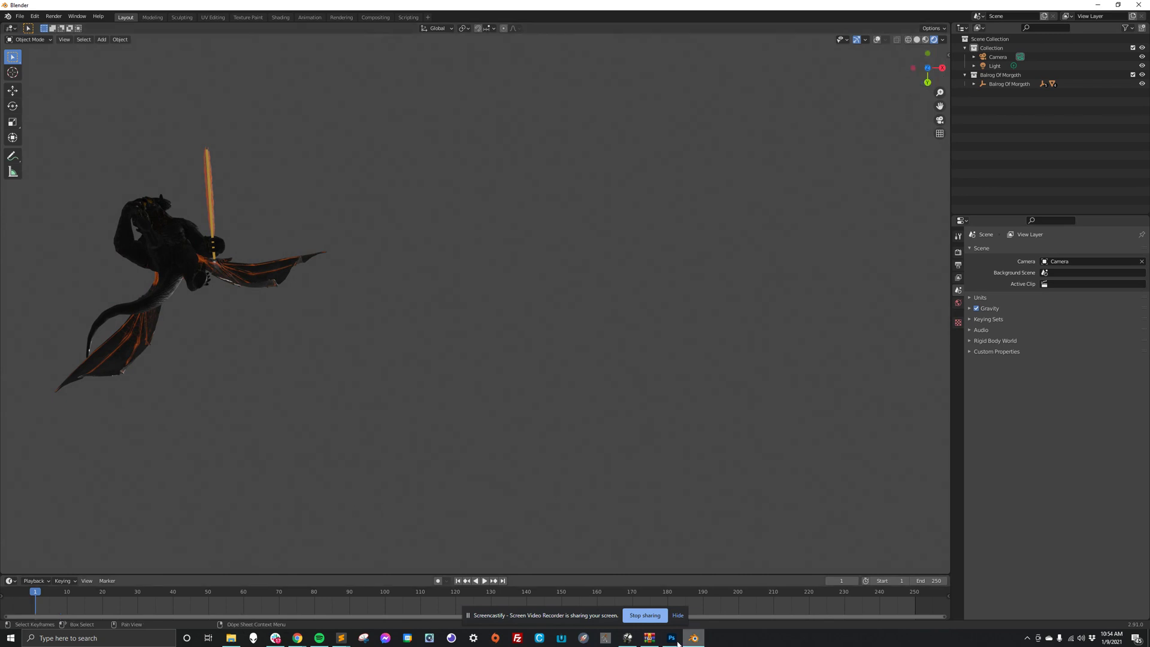
pyautogui.moveTo(673, 642)
pyautogui.click(674, 596)
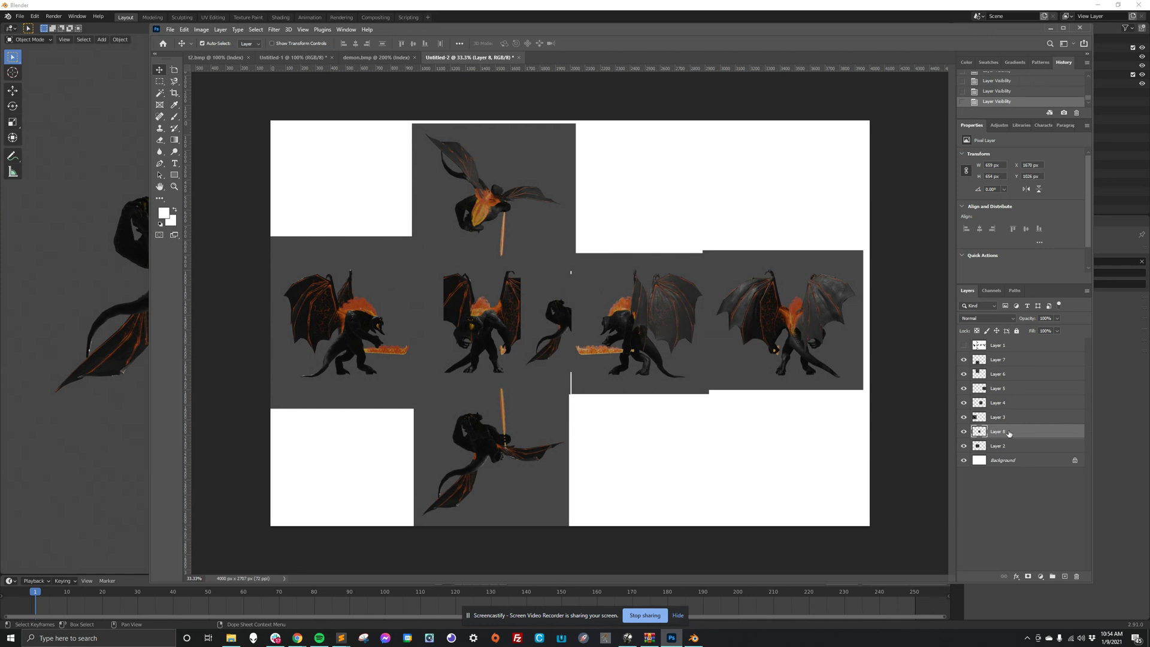
# Step: Magic Wand the stray small dragon fragment and delete its pixels
pyautogui.click(159, 94)
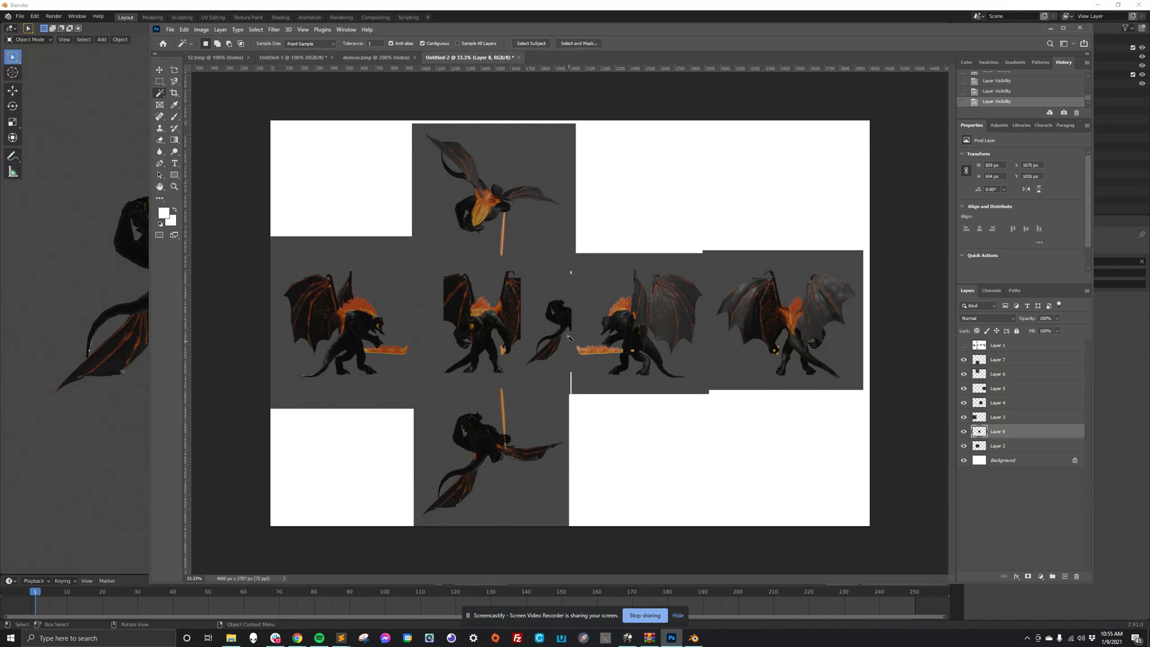
pyautogui.click(530, 282)
pyautogui.click(480, 275)
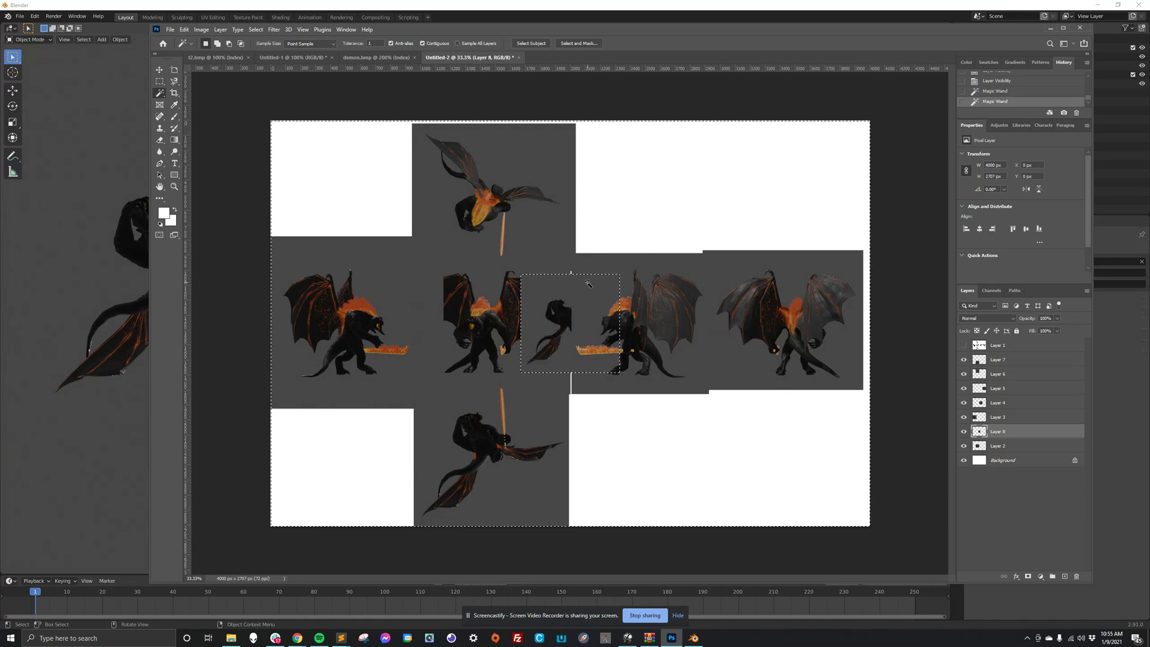
pyautogui.click(559, 282)
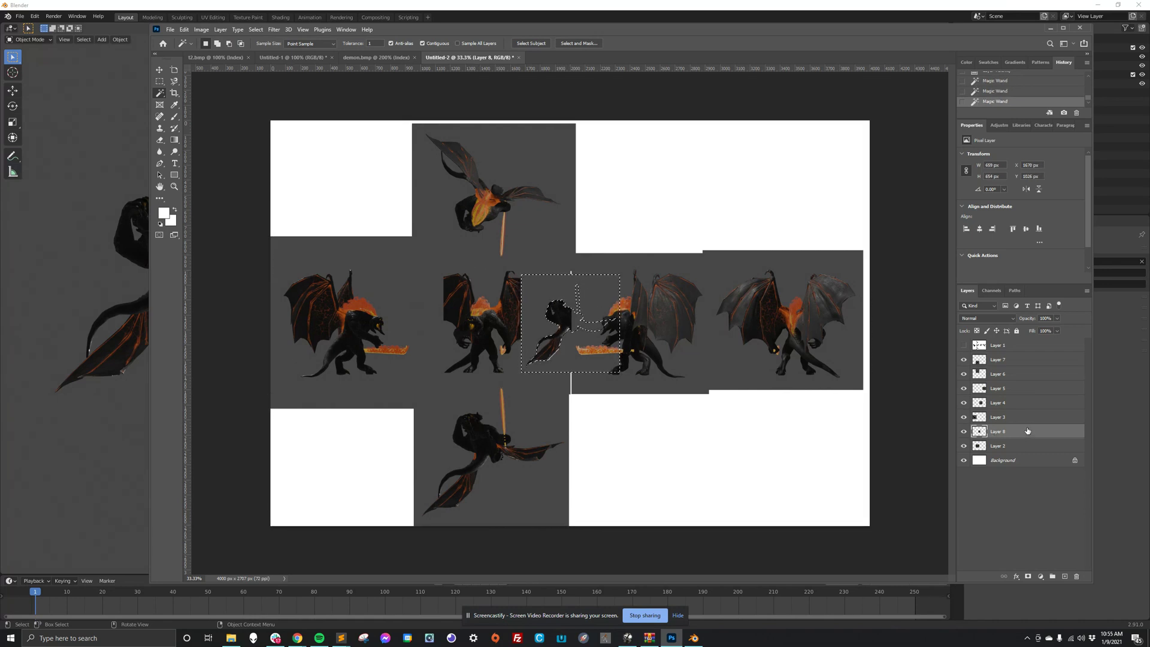
pyautogui.press('Delete')
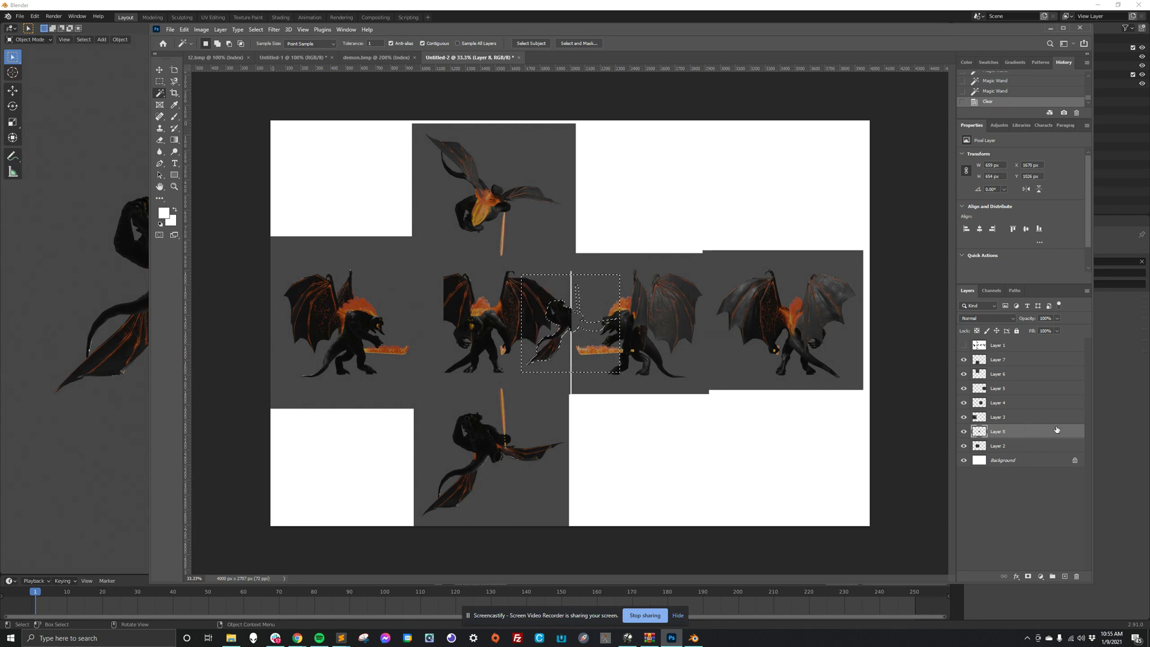
pyautogui.press('Delete')
# Step: Deselect and delete the now-empty Layer 8
pyautogui.click(1013, 435)
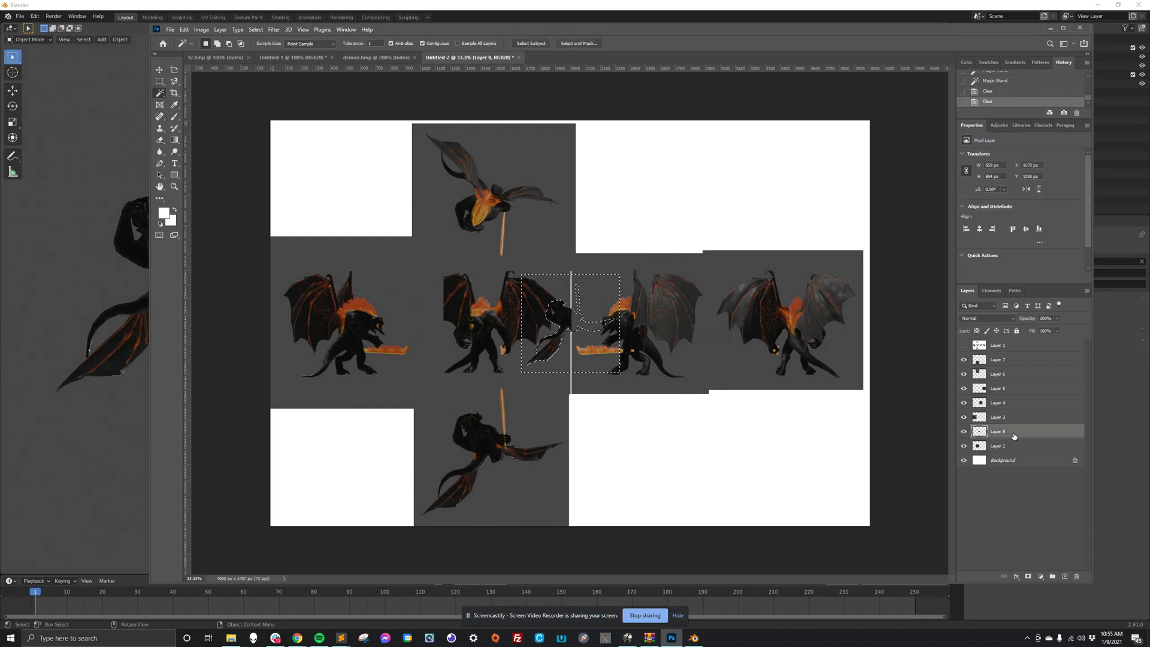
pyautogui.hotkey('ctrl', 'd')
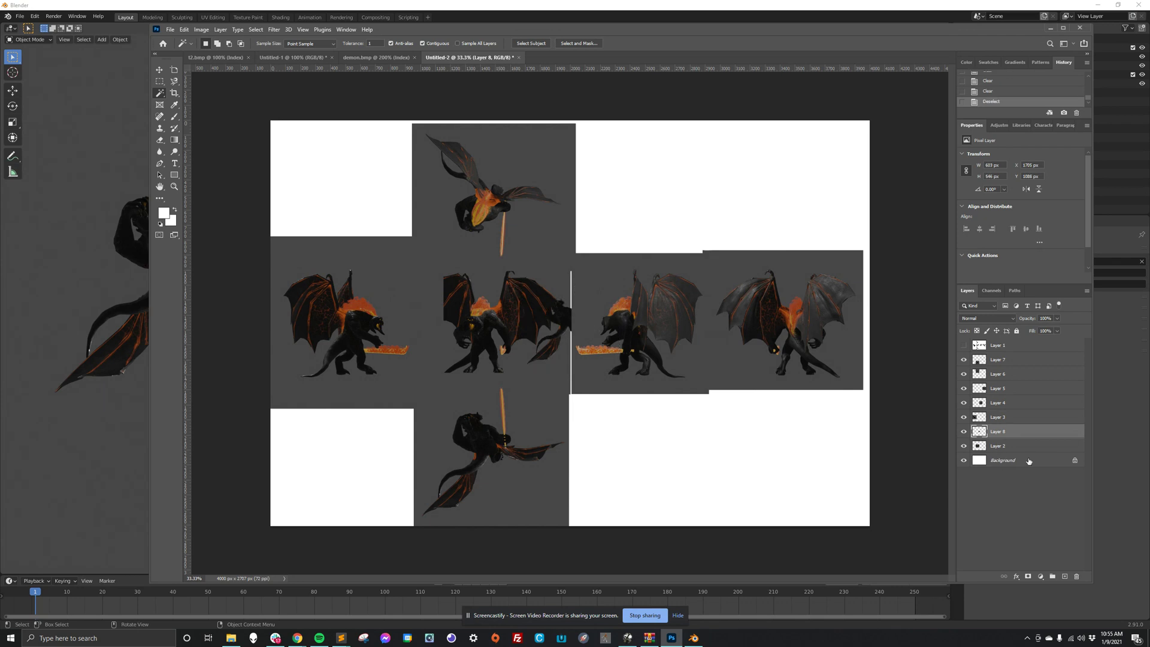
pyautogui.press('Delete')
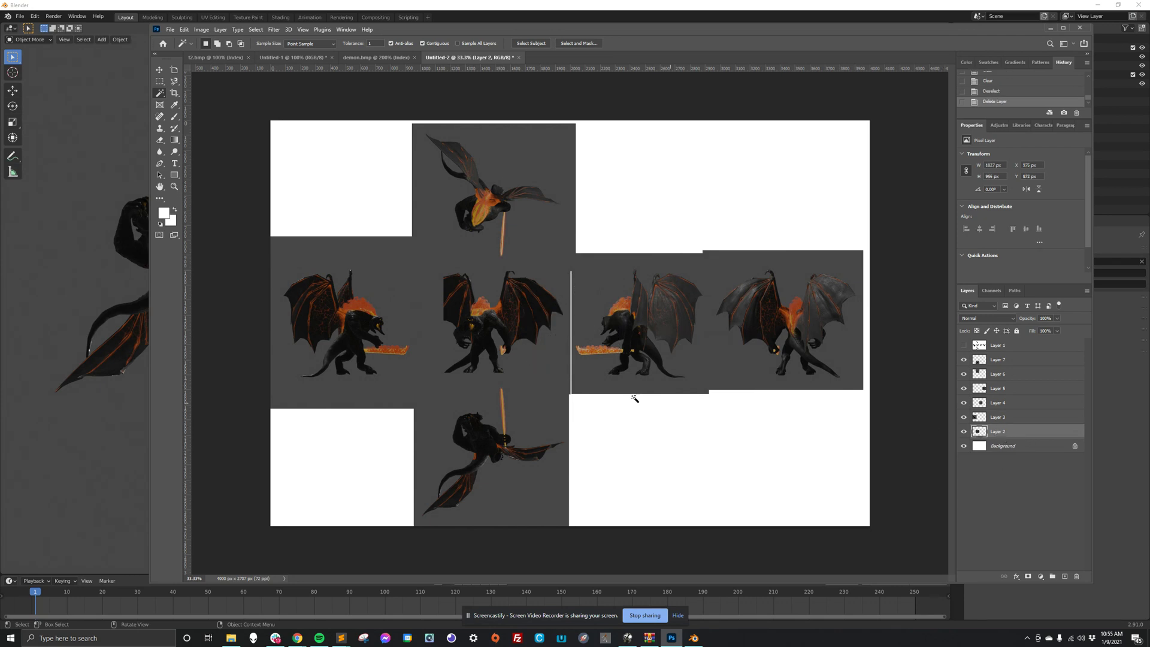
# Step: Clear the middle tile's grey backdrop, then select the left tile's grey areas on Layer 3
pyautogui.click(551, 270)
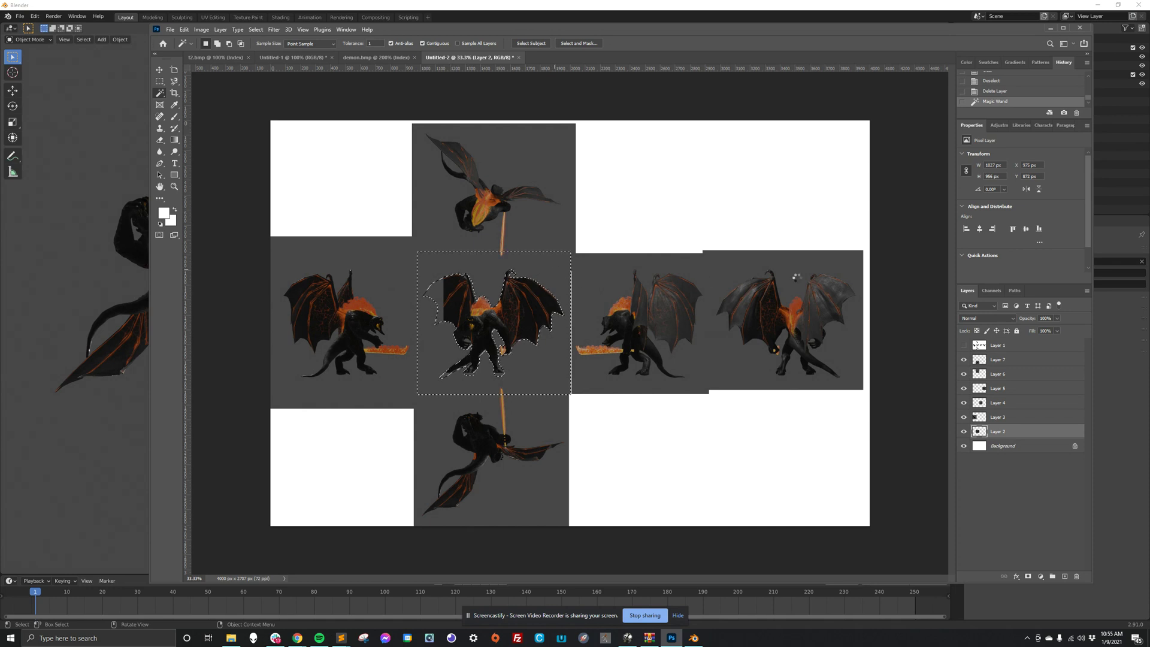
pyautogui.press('Delete')
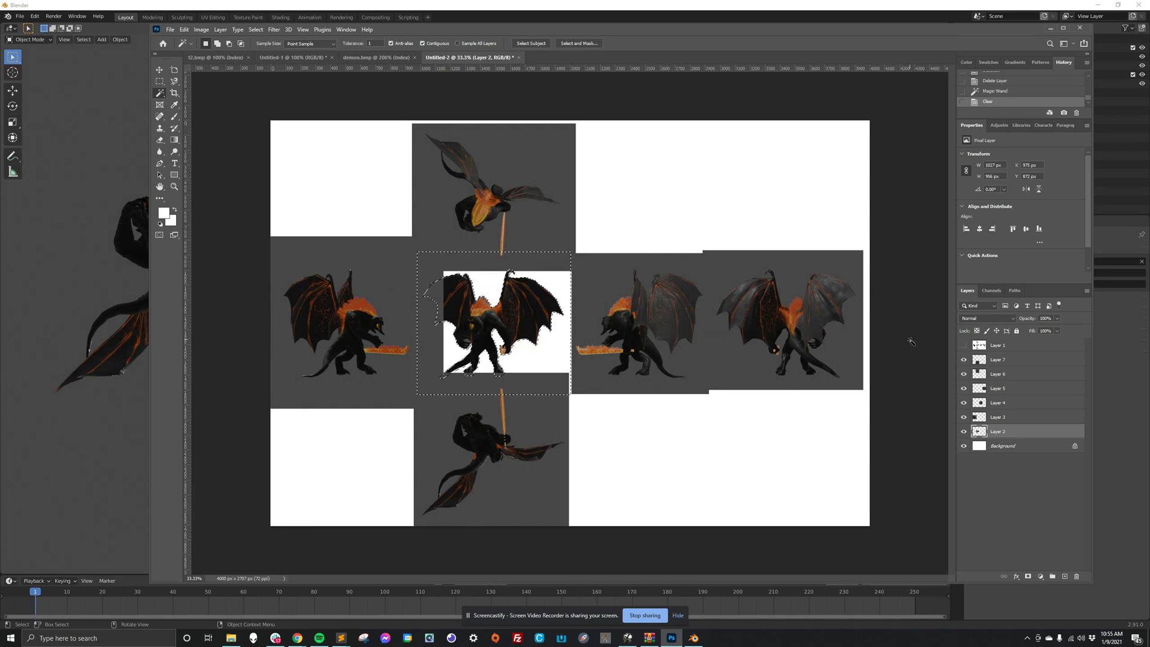
pyautogui.hotkey('ctrl', 'd')
pyautogui.click(1010, 418)
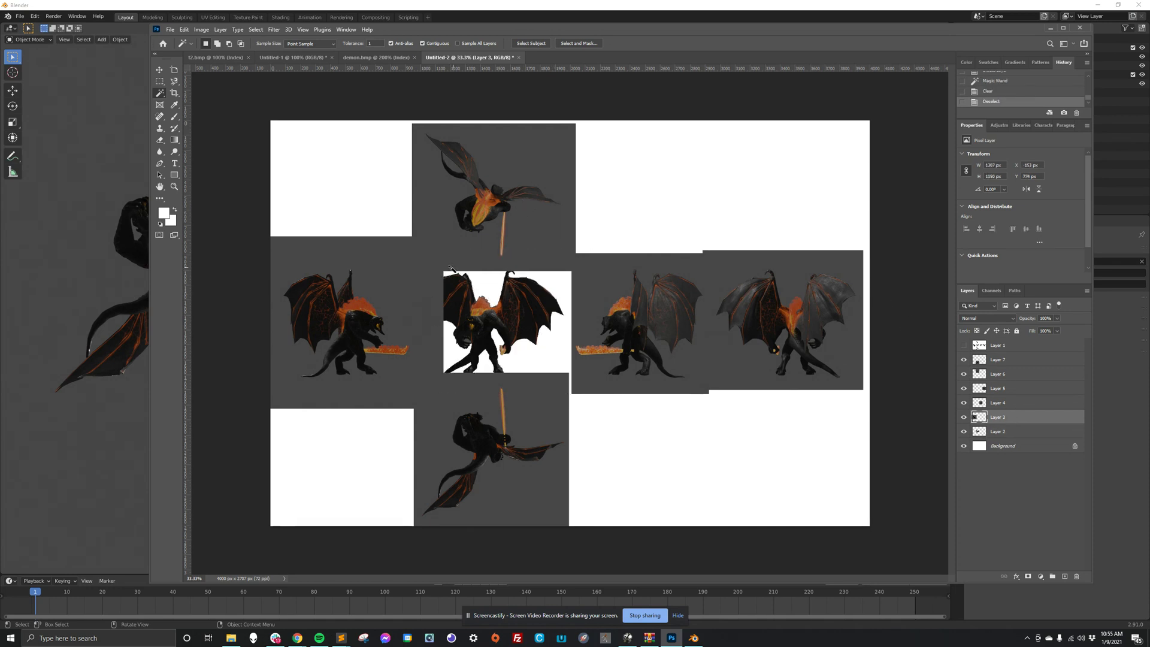
pyautogui.click(404, 265)
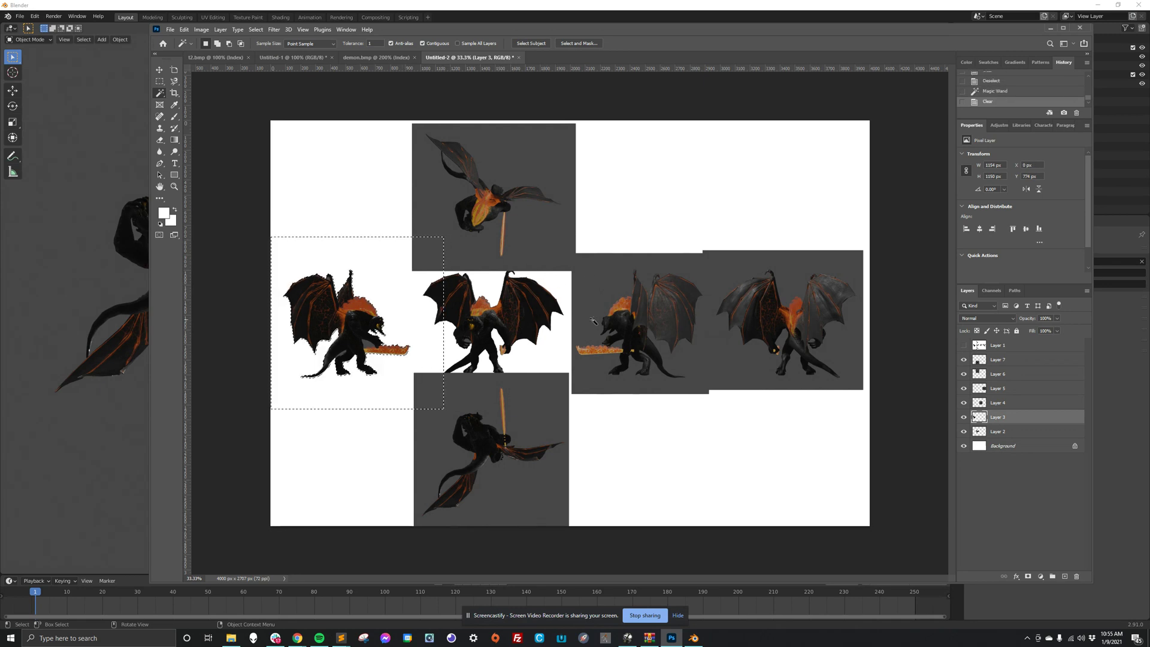
pyautogui.click(370, 346)
pyautogui.click(370, 346)
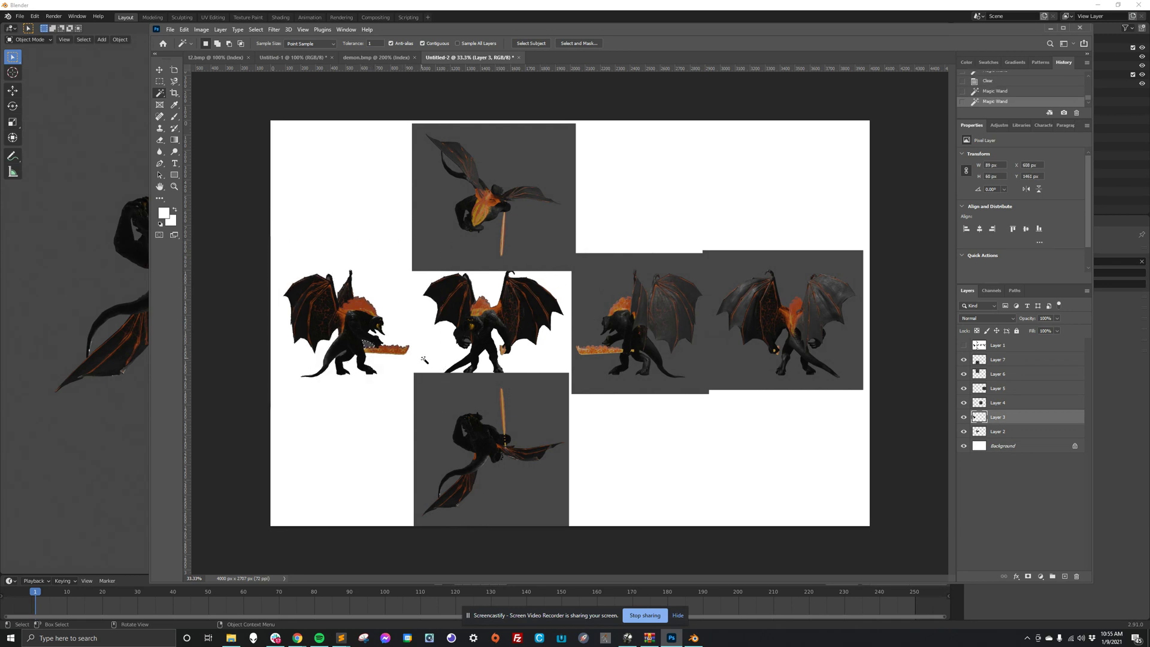
pyautogui.hotkey('ctrl', 'z')
pyautogui.hotkey('ctrl', 'z')
pyautogui.click(343, 355)
pyautogui.keyDown('shift'); pyautogui.click(343, 355); pyautogui.keyUp('shift')
# Step: Clear the grey backdrops on Layer 4 and the rightmost tile on Layer 5
pyautogui.click(964, 403)
pyautogui.click(988, 404)
pyautogui.click(964, 402)
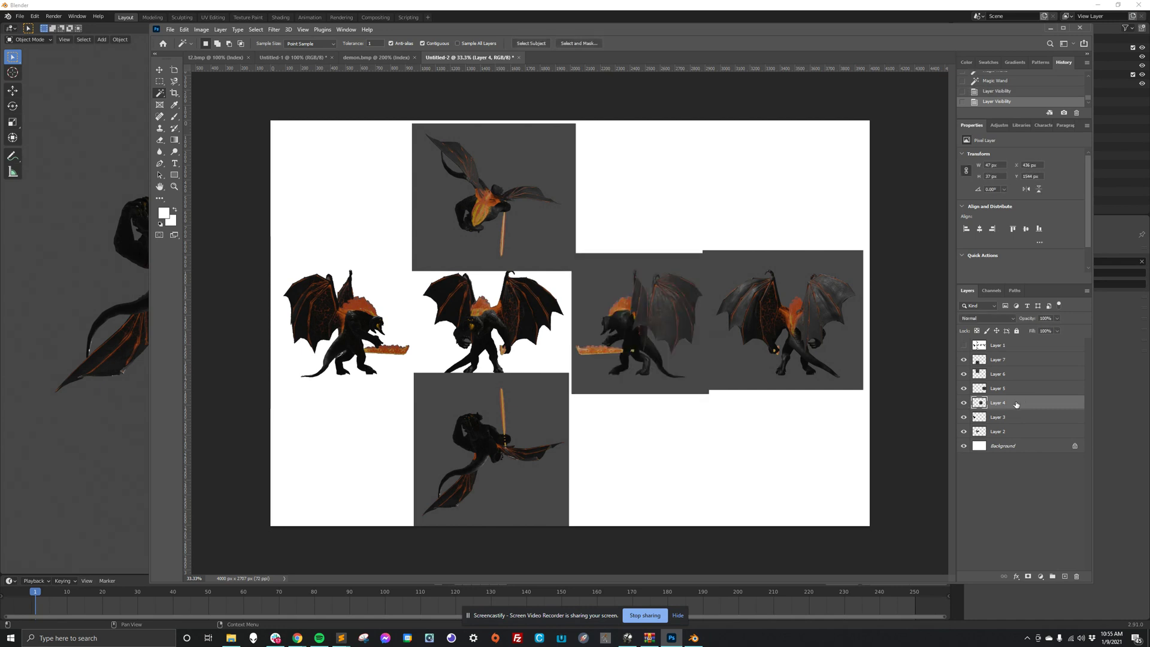
pyautogui.click(614, 267)
pyautogui.press('Delete')
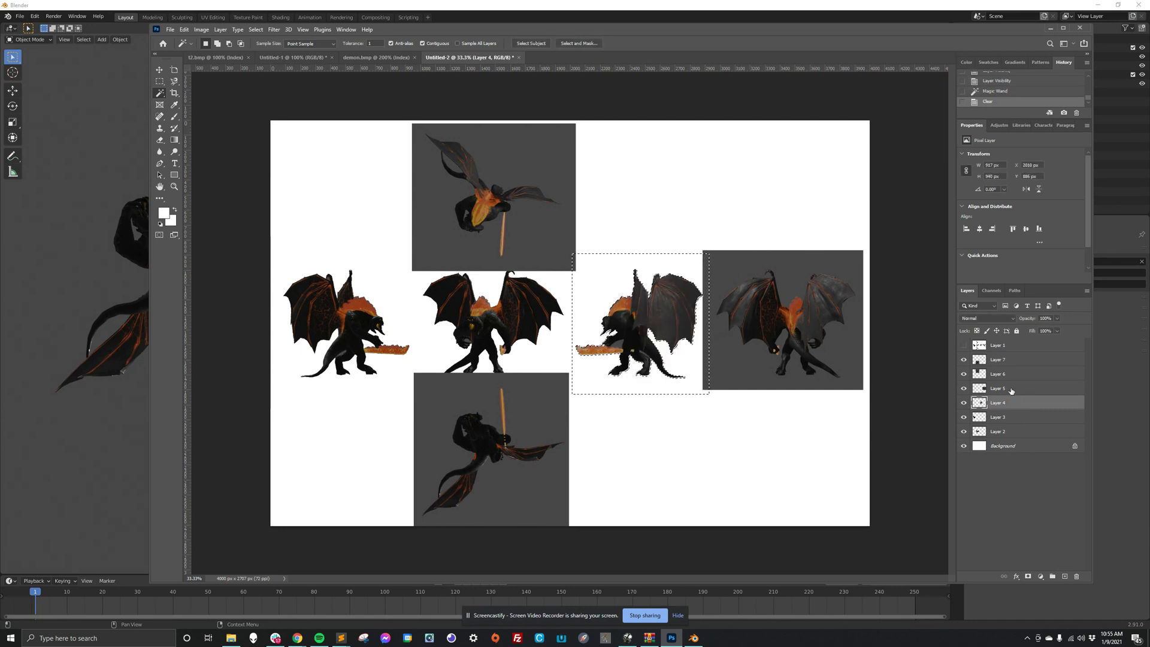
pyautogui.click(971, 389)
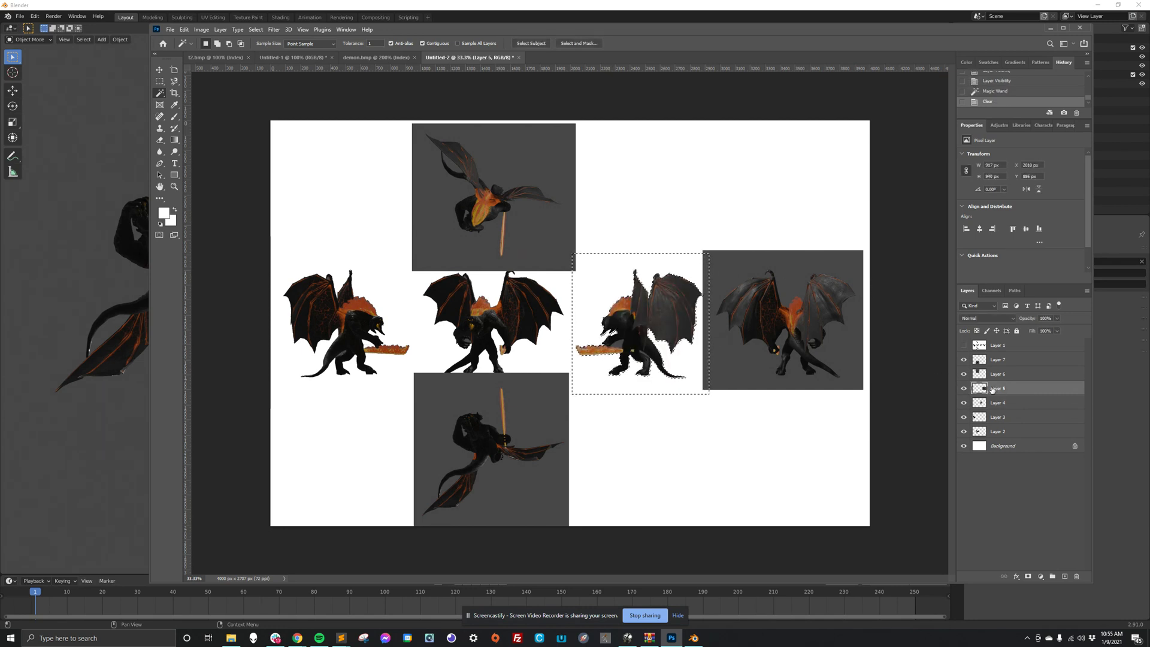
pyautogui.click(801, 268)
pyautogui.press('Delete')
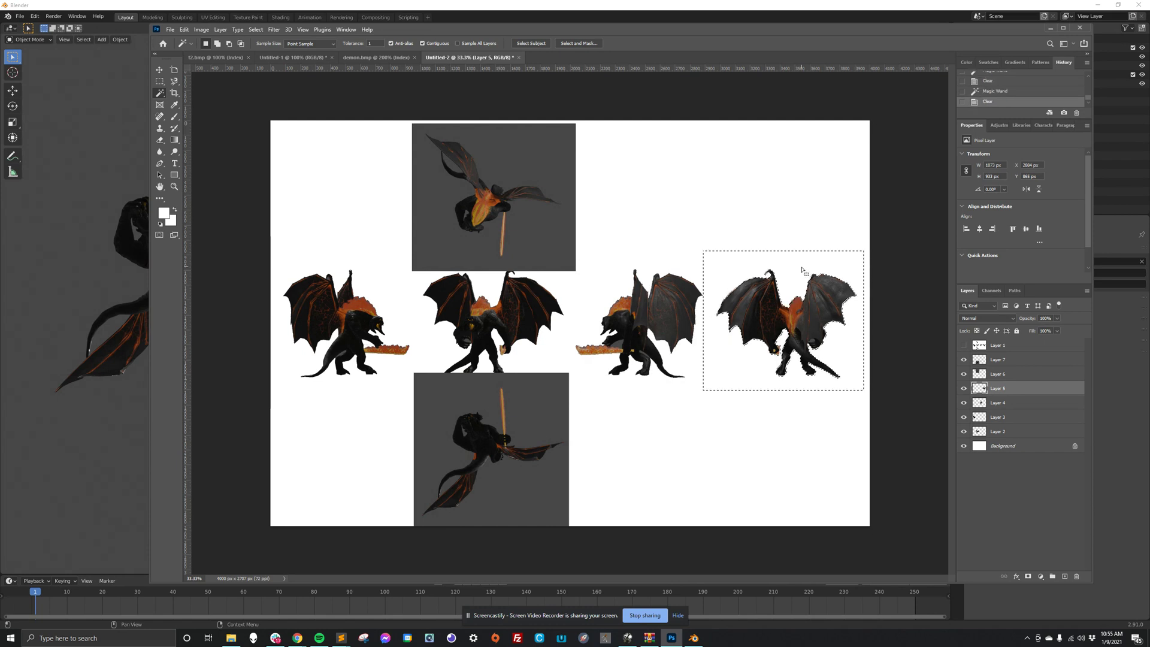
# Step: Clear the top and bottom tiles' grey backdrops on Layers 6 and 7, then deselect
pyautogui.click(986, 369)
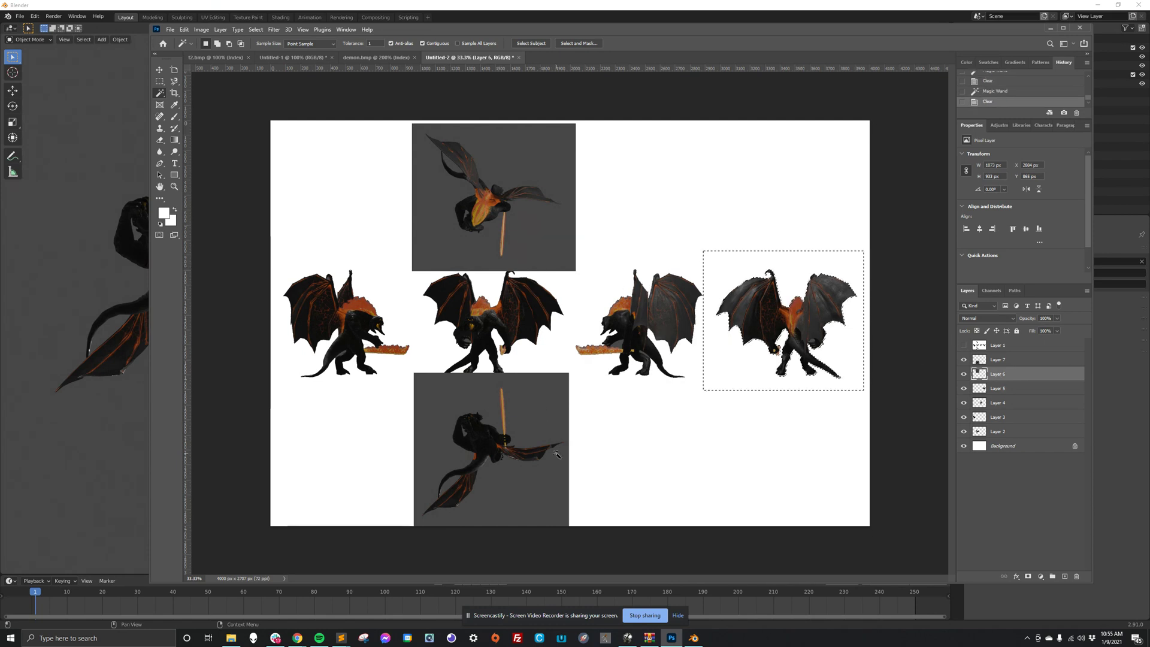
pyautogui.click(546, 419)
pyautogui.click(548, 230)
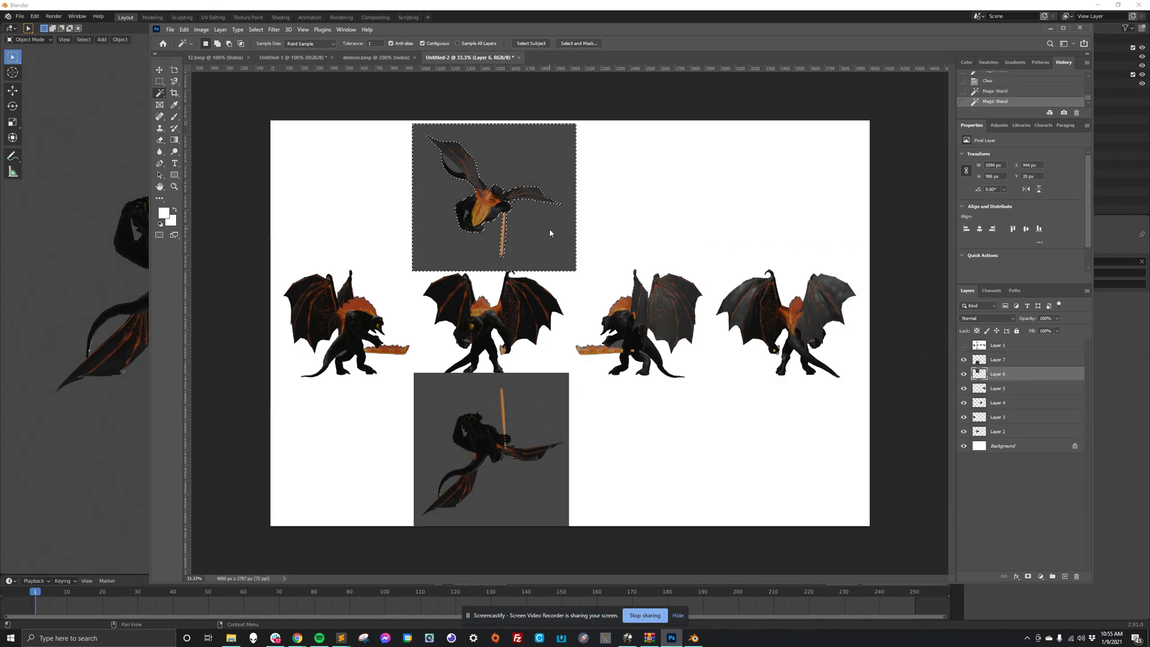
pyautogui.press('Delete')
pyautogui.click(998, 359)
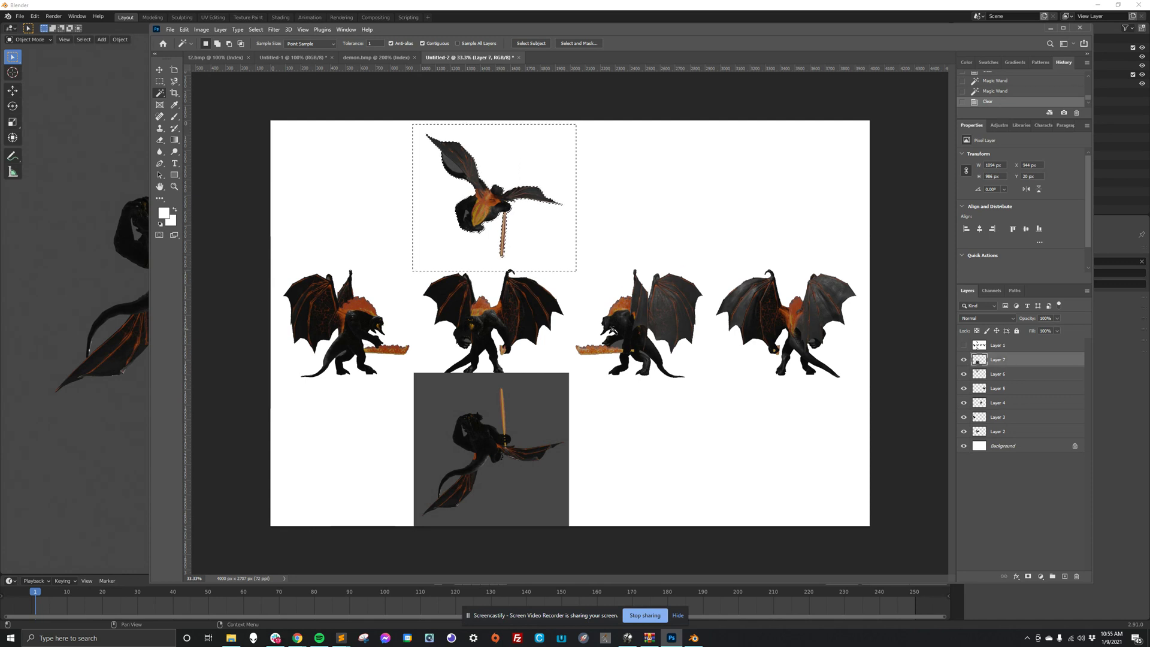
pyautogui.click(523, 407)
pyautogui.press('Delete')
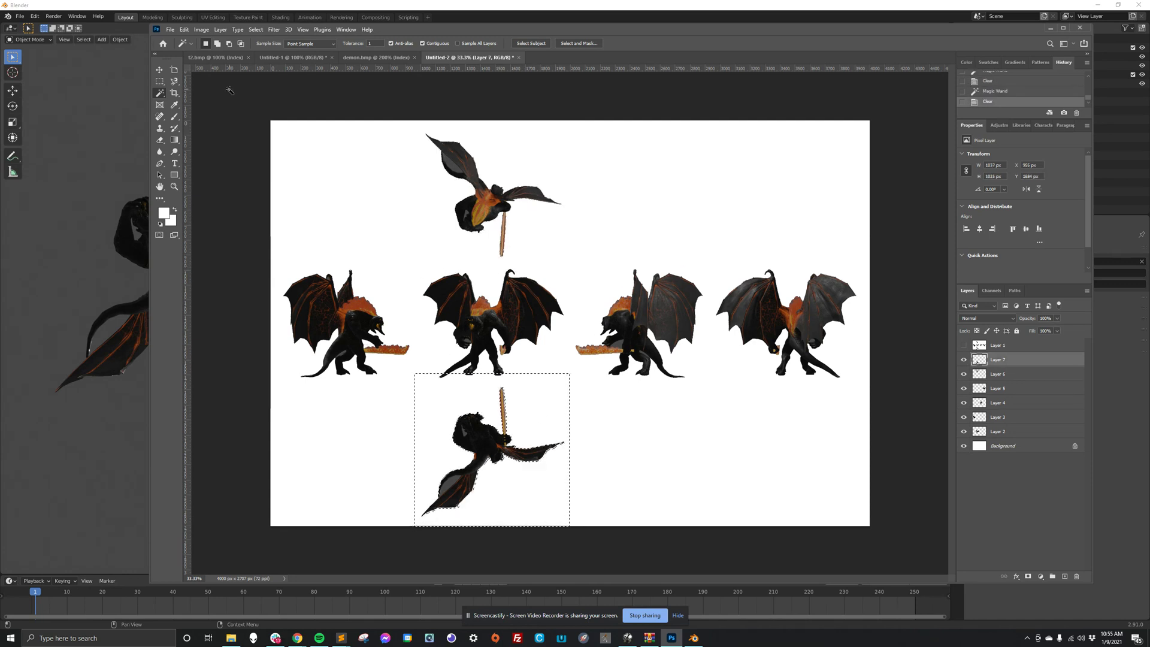
pyautogui.click(160, 70)
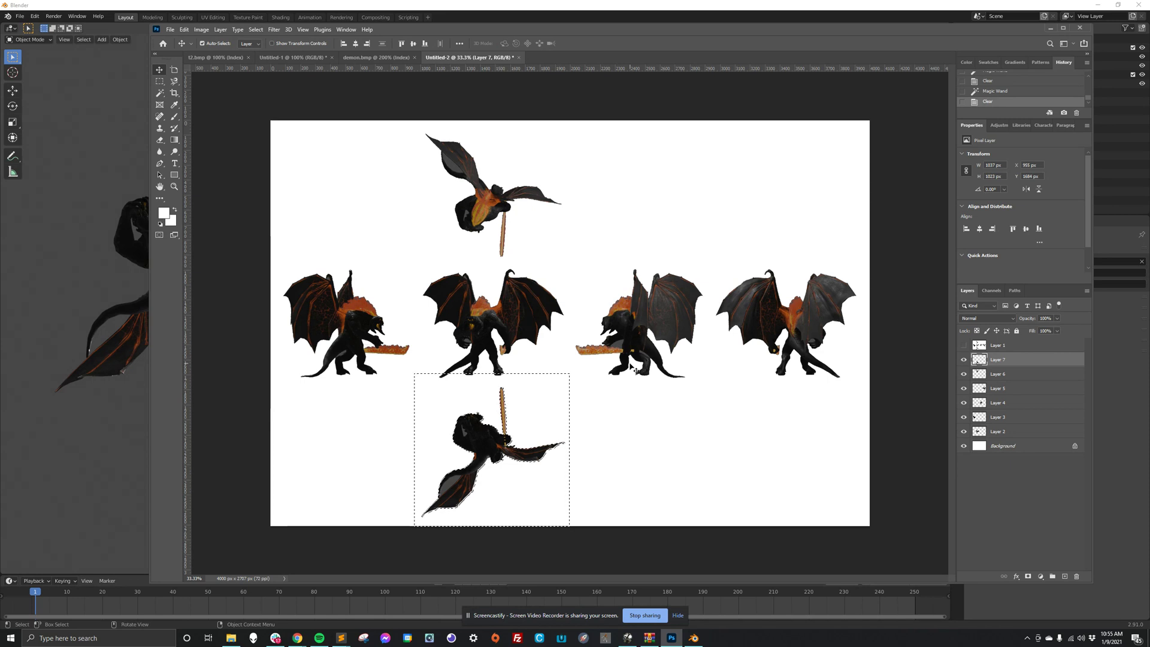
pyautogui.hotkey('ctrl', 'd')
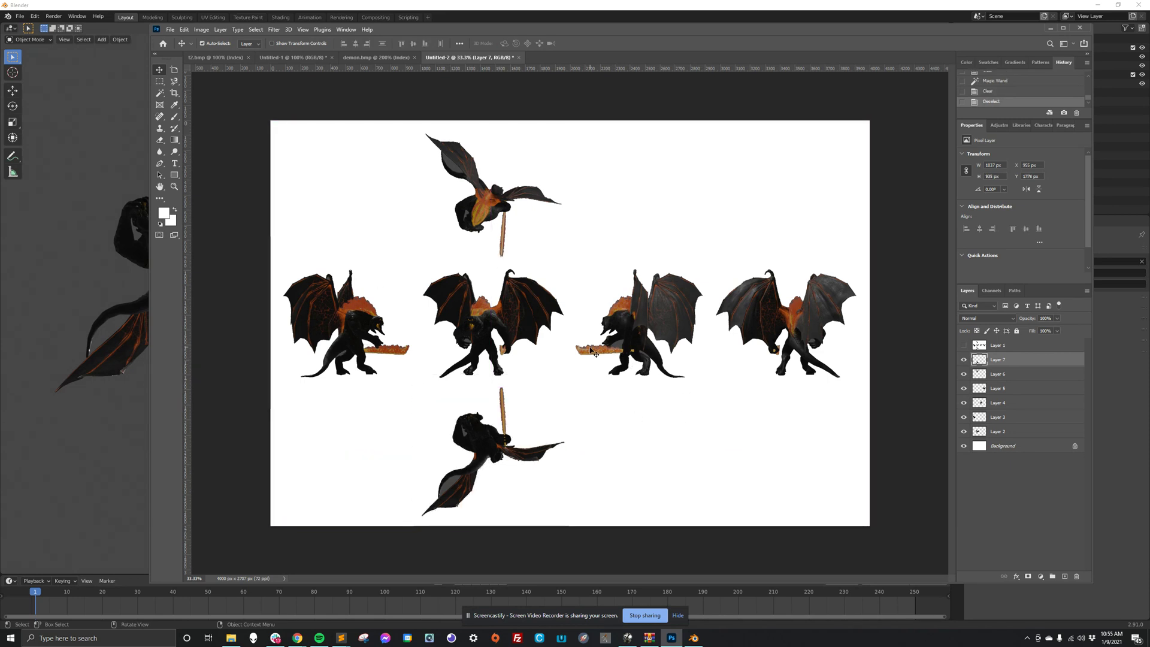
# Step: Show the Layer 1 wireframe and set its blend mode to Soft Light
pyautogui.click(964, 346)
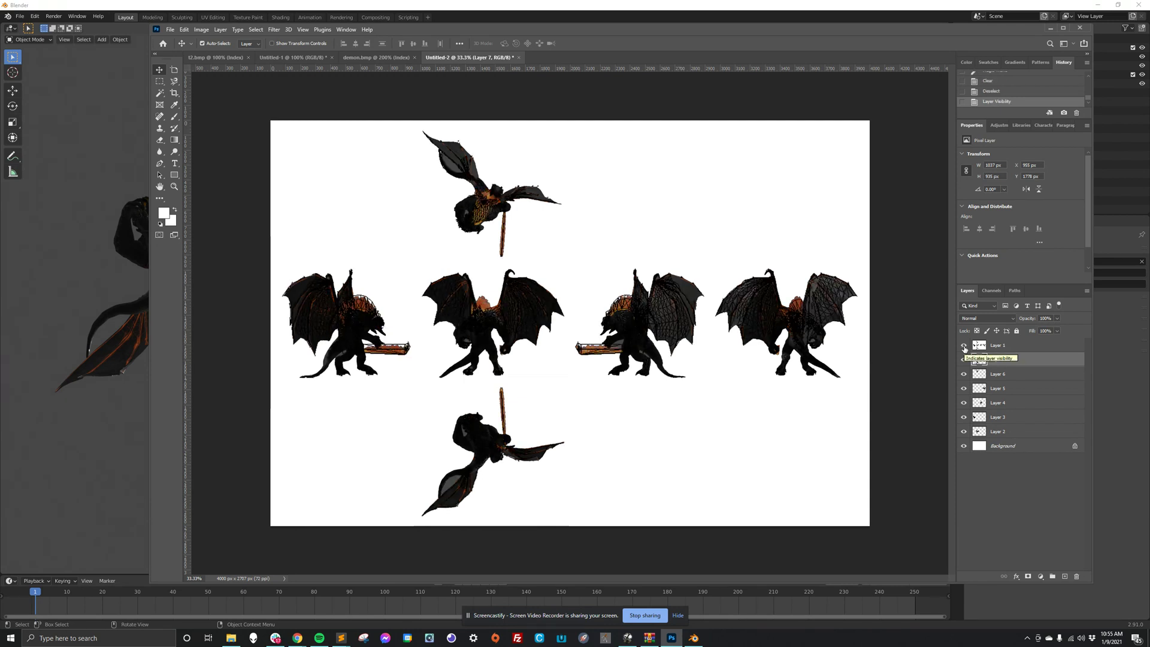
pyautogui.click(1003, 346)
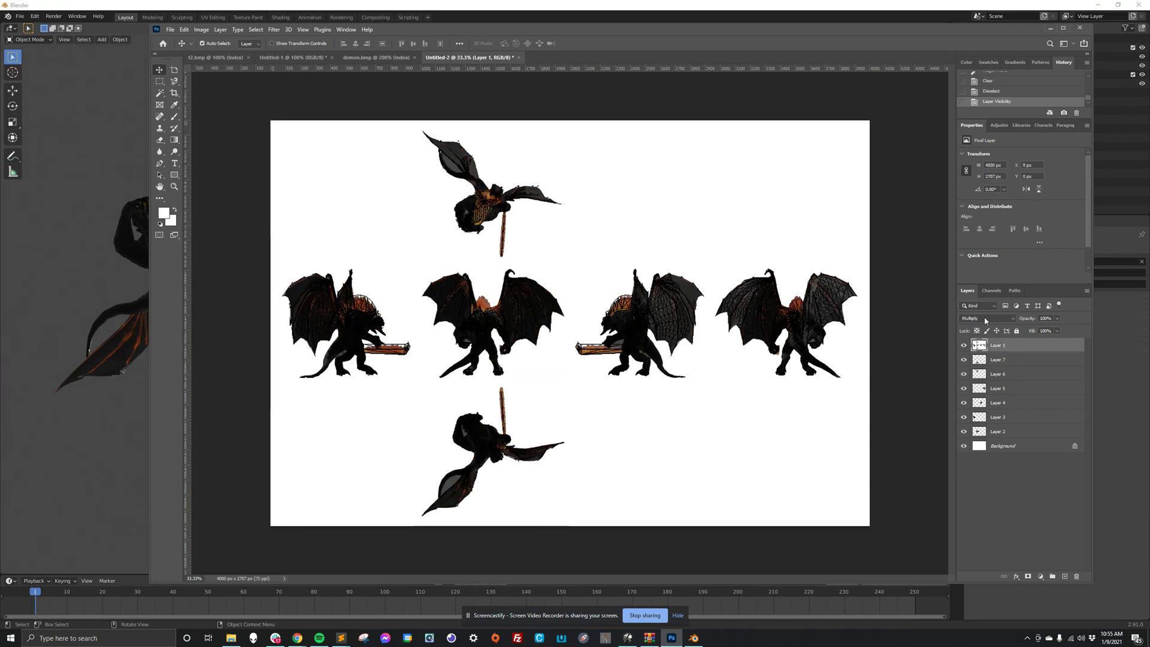
pyautogui.click(987, 319)
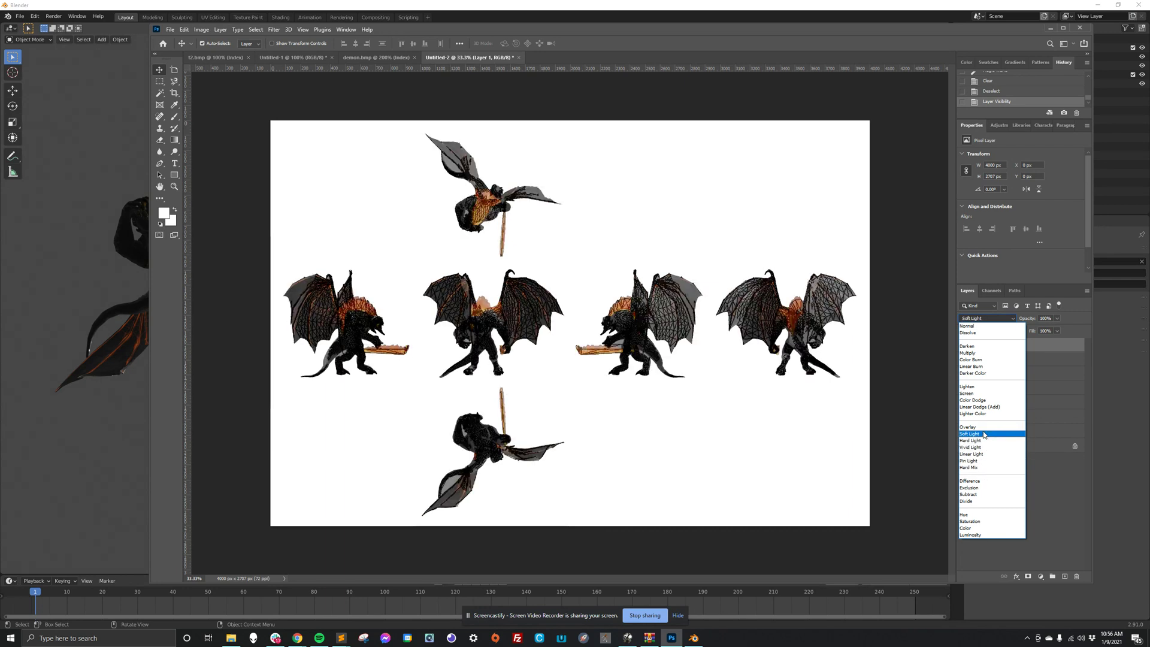
pyautogui.click(984, 434)
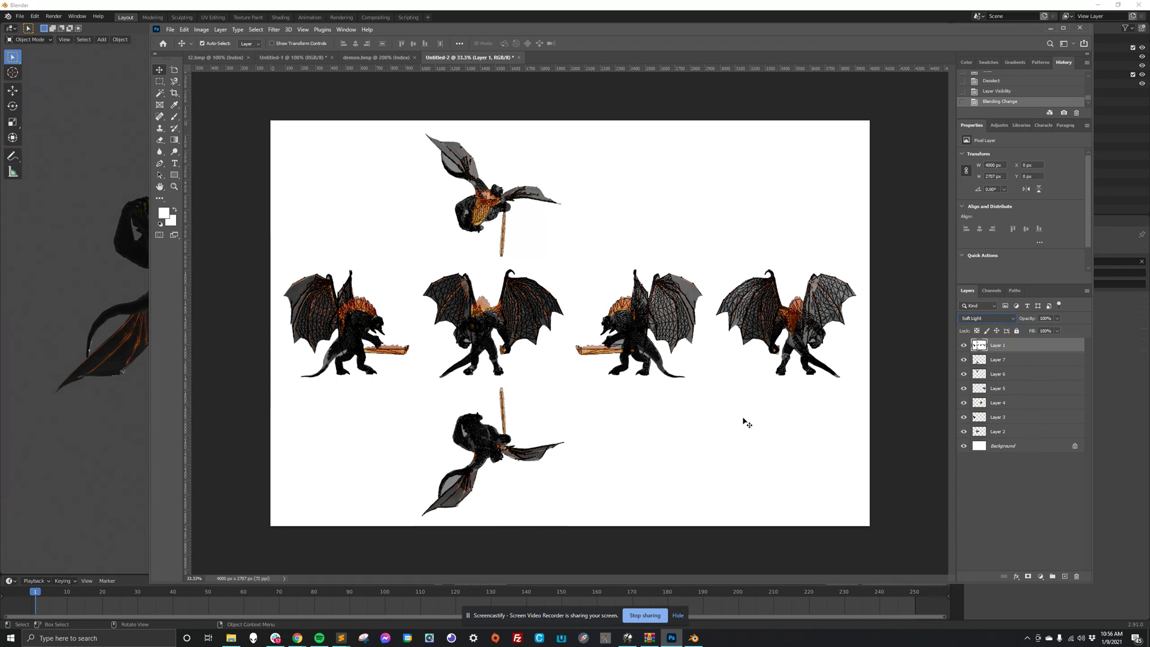
# Step: Convert the Background into Layer 0 and give it a red Color Overlay style
pyautogui.doubleClick(989, 444)
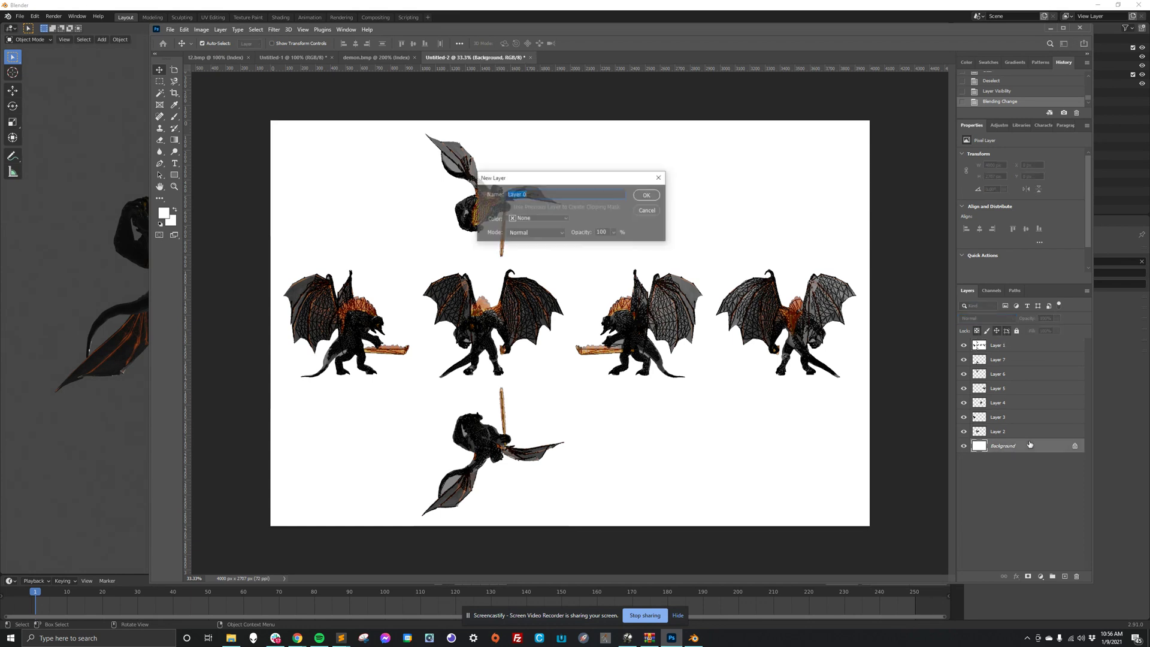
pyautogui.click(647, 195)
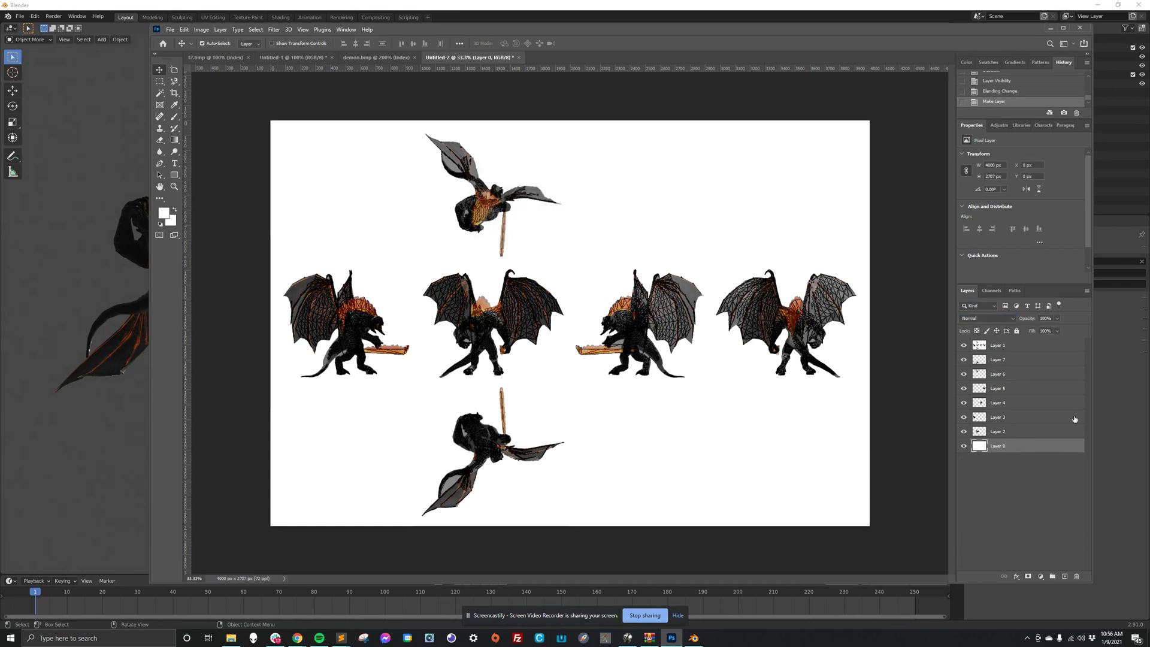
pyautogui.doubleClick(1043, 447)
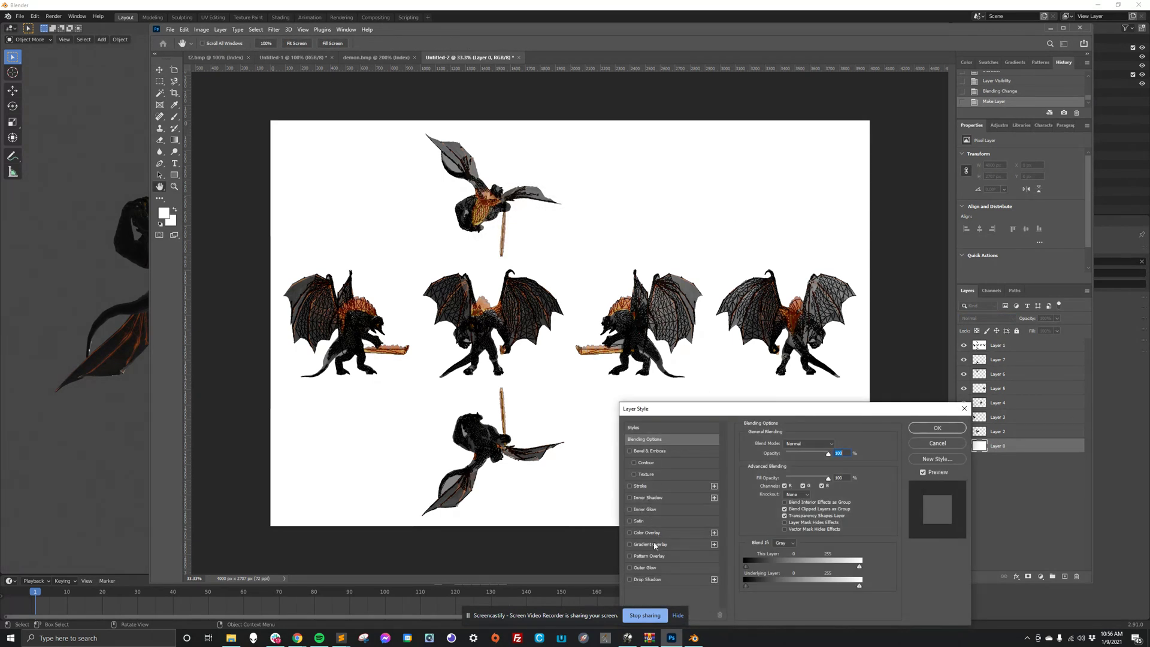
pyautogui.click(648, 533)
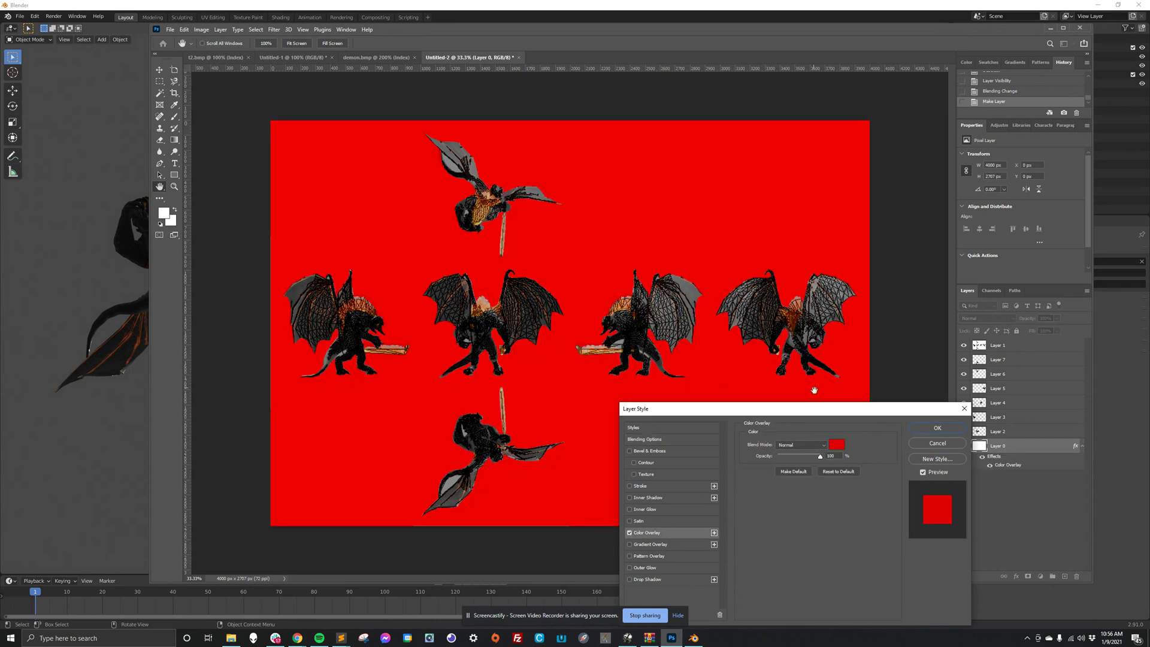
pyautogui.click(948, 434)
# Step: Zoom in on the dragons and hide the wireframe Layer 1 and demon Layer 2
pyautogui.hotkey('ctrl', '+')
pyautogui.hotkey('ctrl', '+')
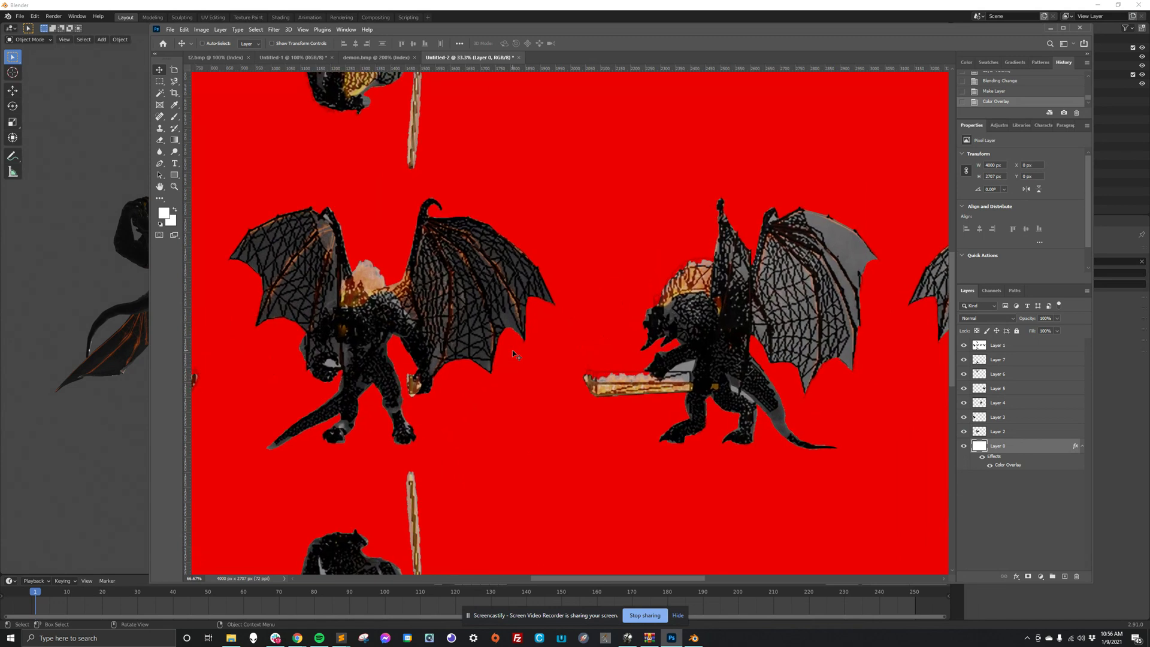
pyautogui.keyDown('ctrl'); pyautogui.click(513, 350); pyautogui.keyUp('ctrl')
pyautogui.keyDown('ctrl'); pyautogui.click(436, 334); pyautogui.keyUp('ctrl')
pyautogui.keyDown('ctrl'); pyautogui.click(863, 385); pyautogui.keyUp('ctrl')
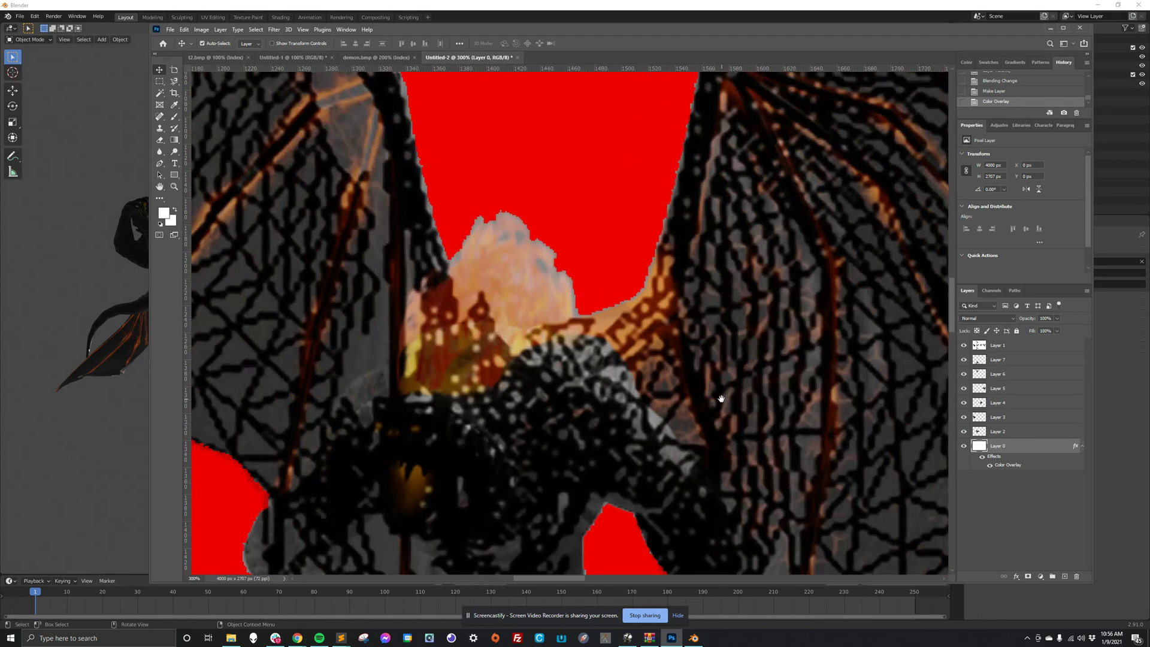
pyautogui.click(963, 345)
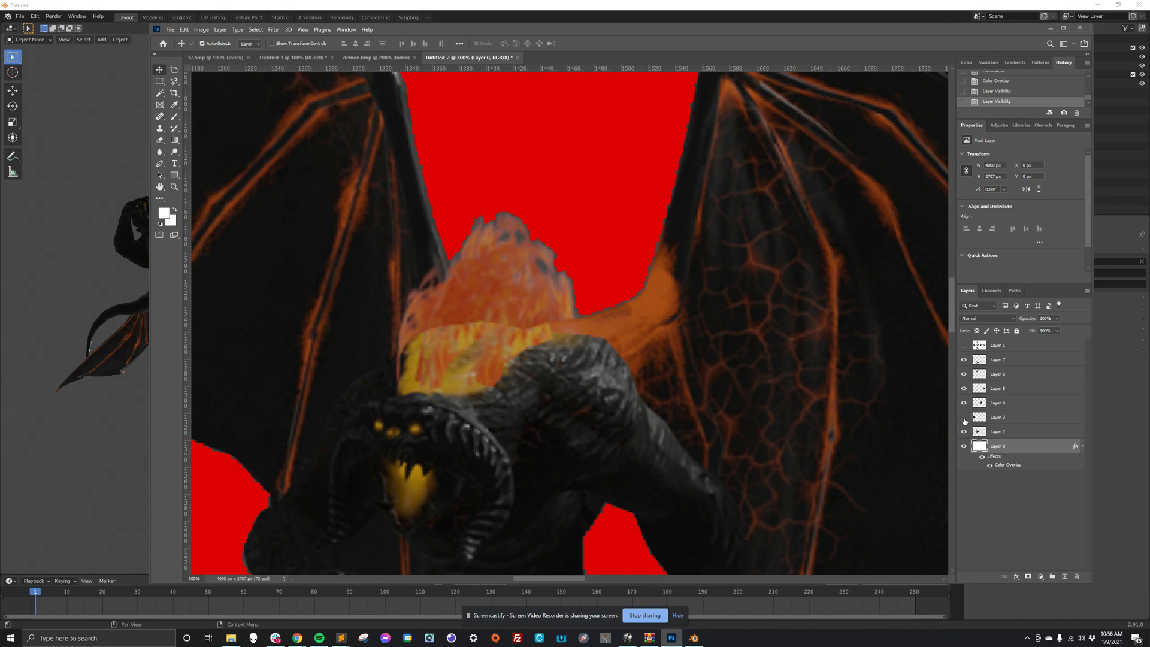
pyautogui.click(964, 432)
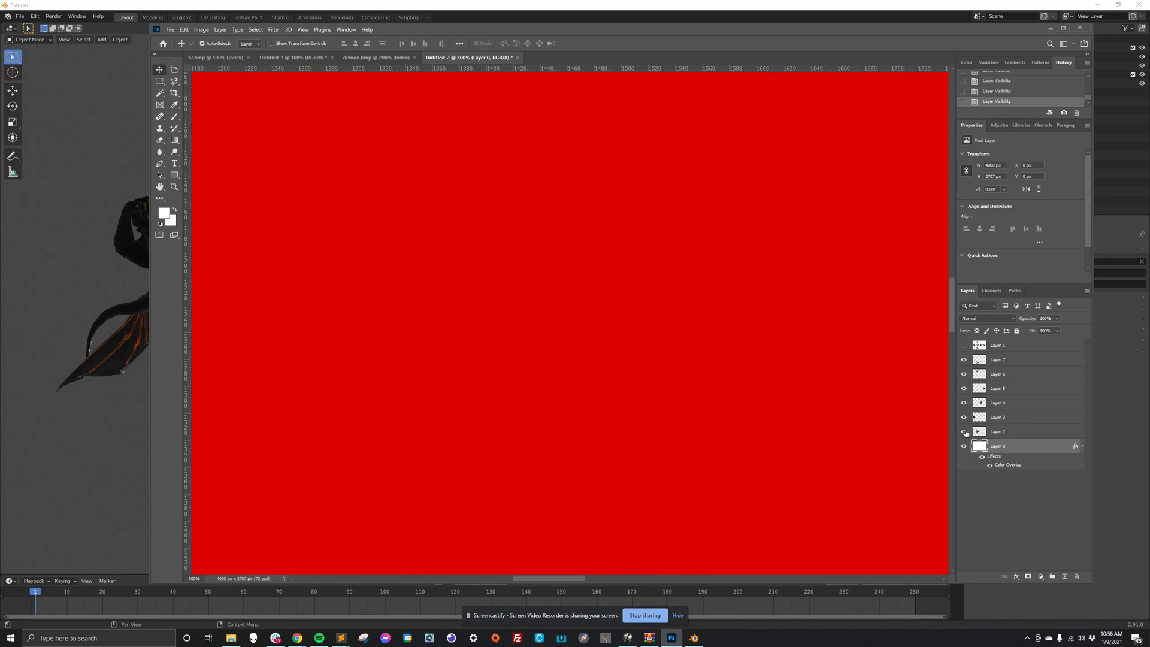
# Step: Show the demon layer again, Magic Wand the red areas, and feather the selection by 5 px
pyautogui.click(964, 432)
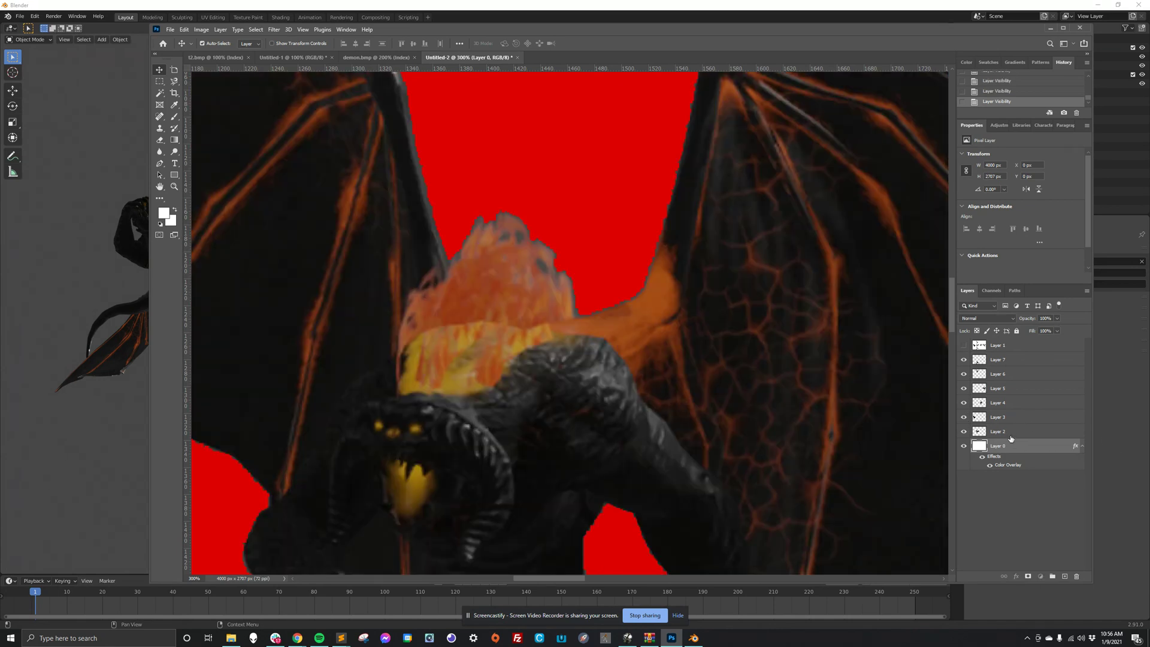
pyautogui.click(1010, 435)
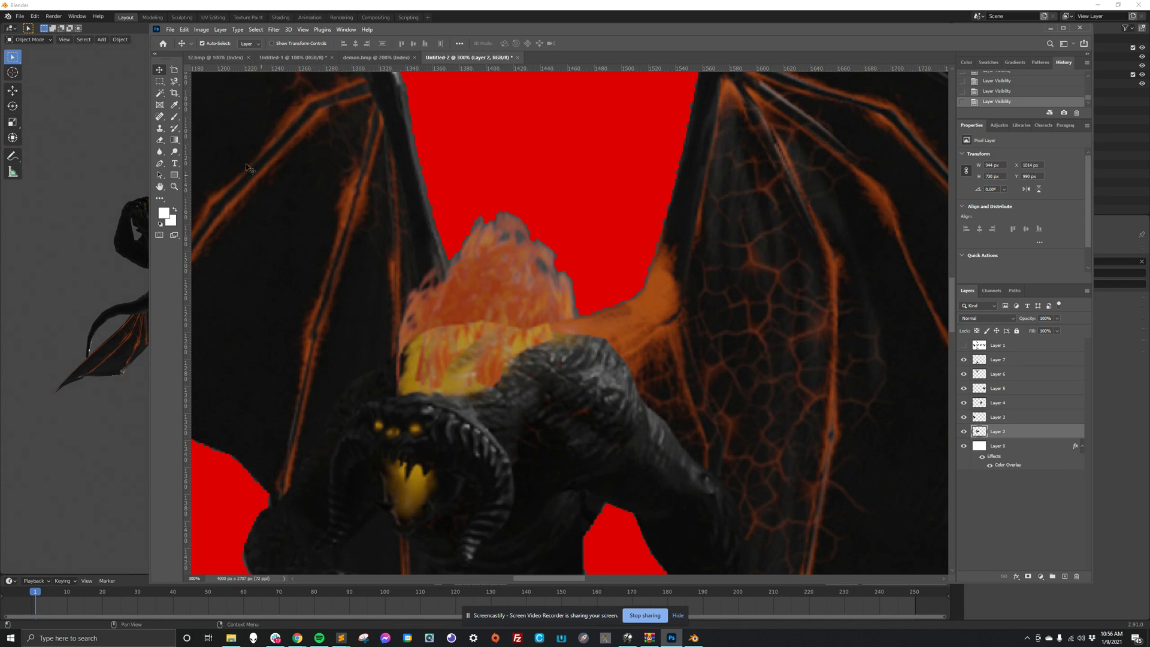
pyautogui.click(160, 93)
pyautogui.click(647, 209)
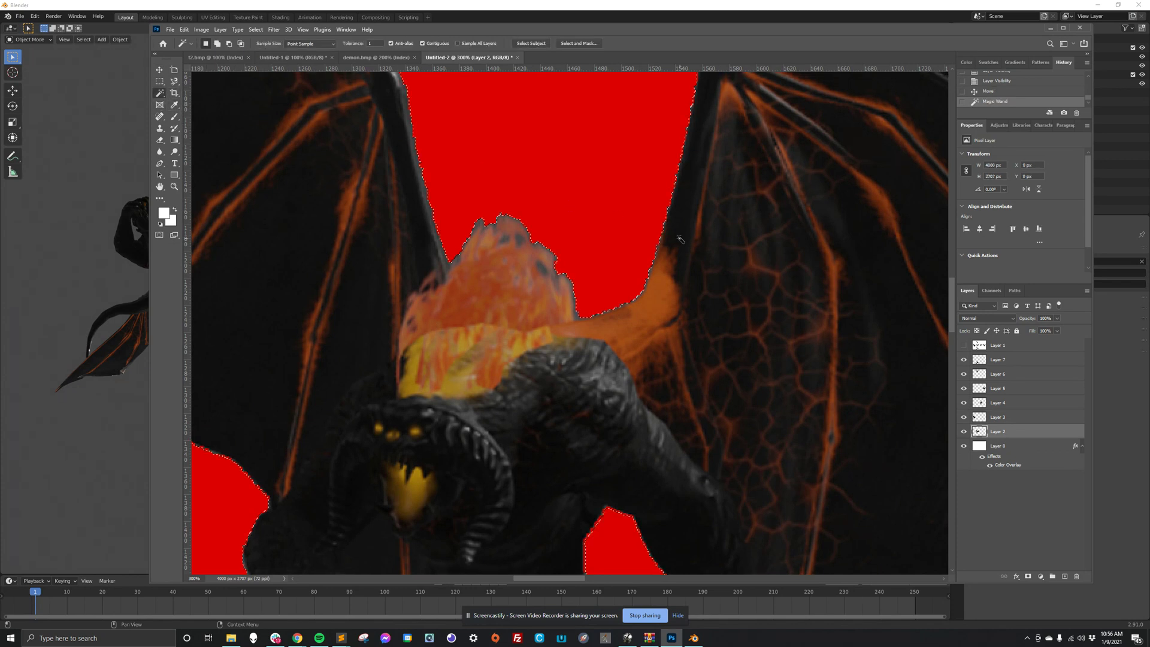
pyautogui.click(256, 29)
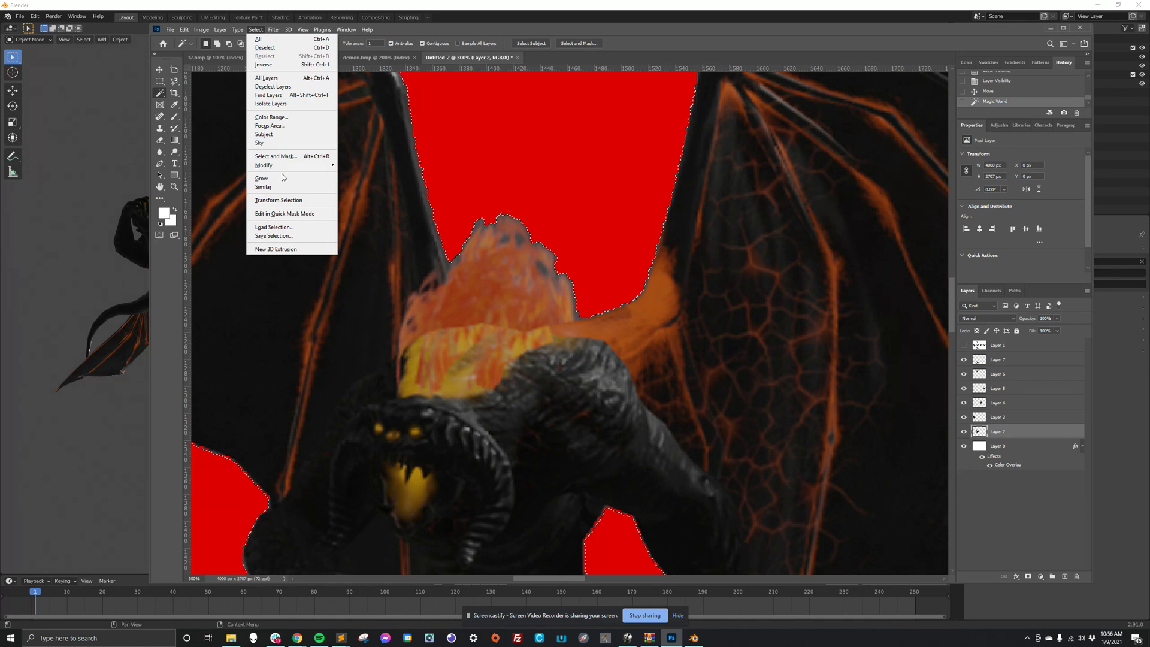
pyautogui.moveTo(300, 166)
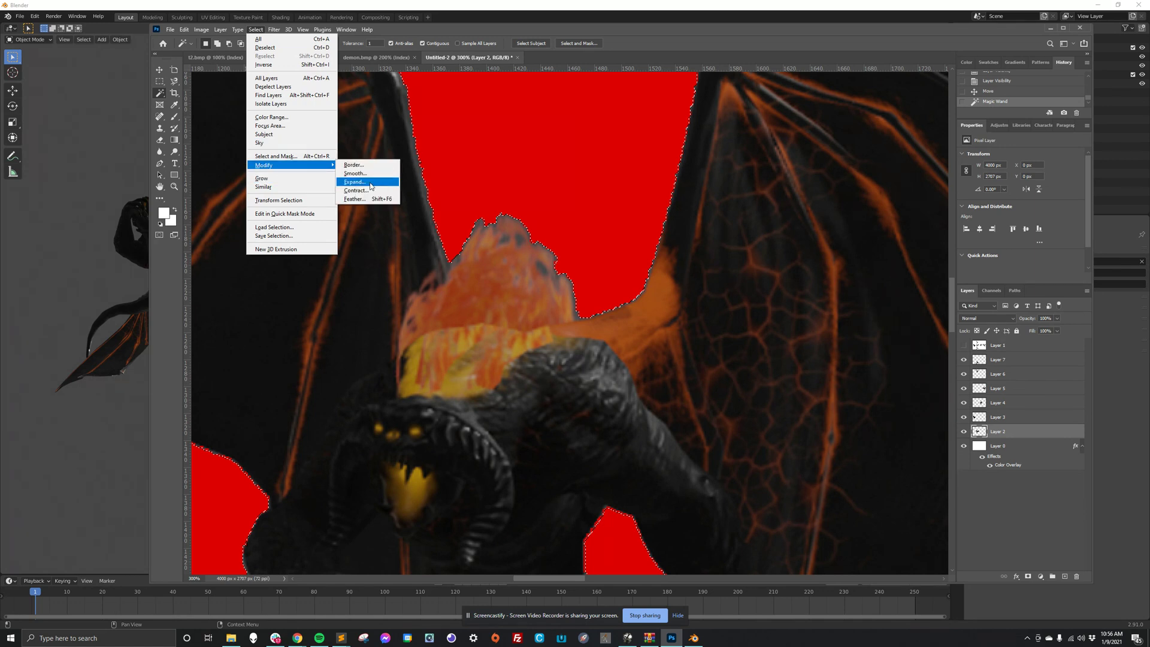
pyautogui.click(359, 199)
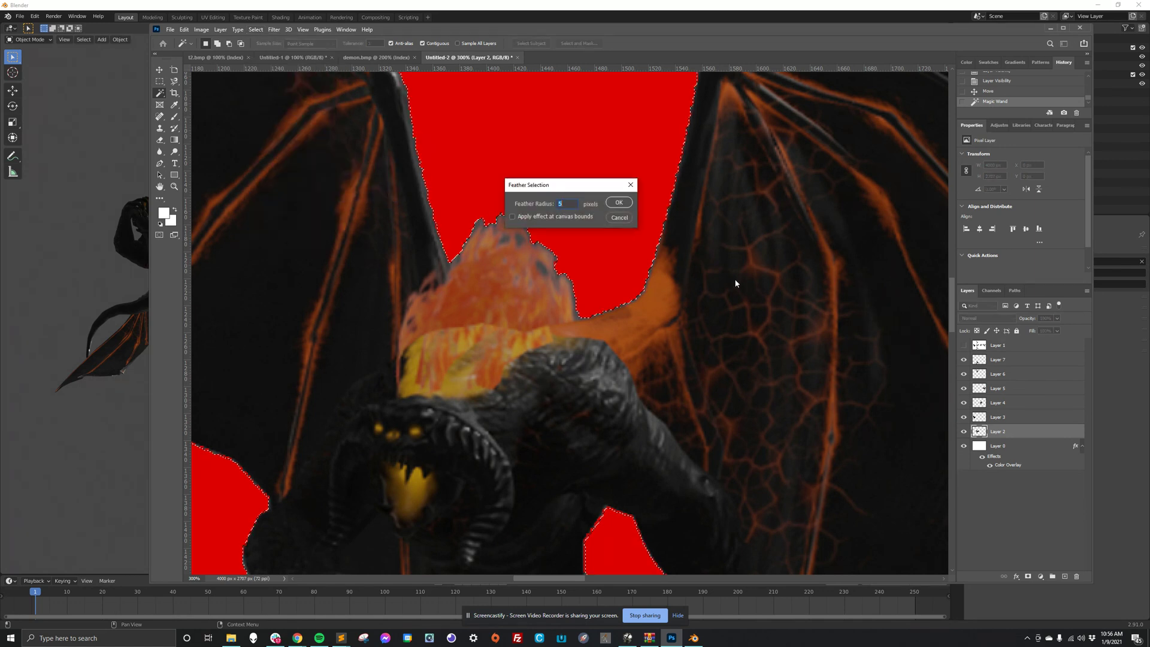
pyautogui.click(621, 204)
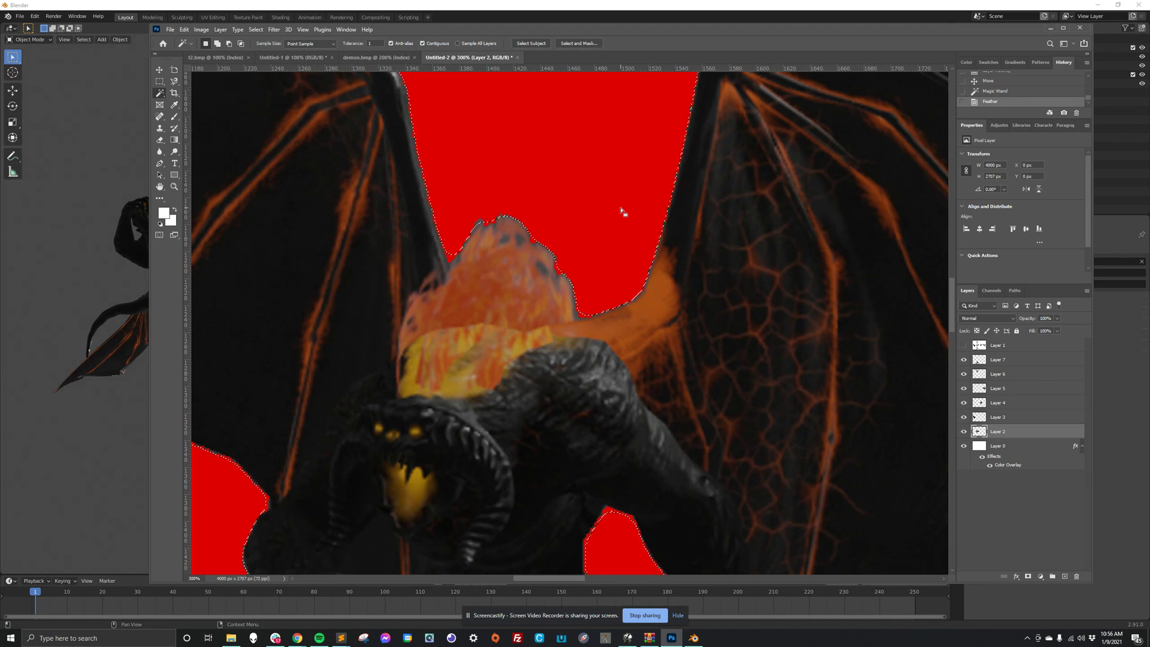
# Step: Invert the selection and delete it, then undo back to before the selection
pyautogui.hotkey('ctrl', 'shift', 'i')
pyautogui.press('Delete')
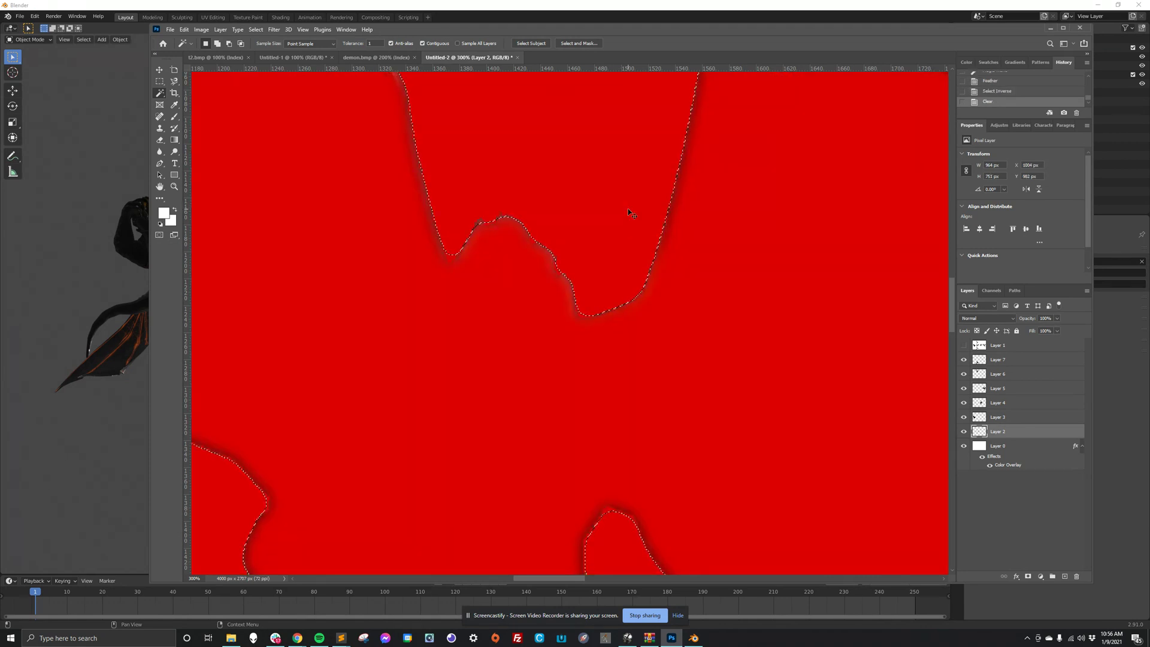
pyautogui.hotkey('ctrl', 'z')
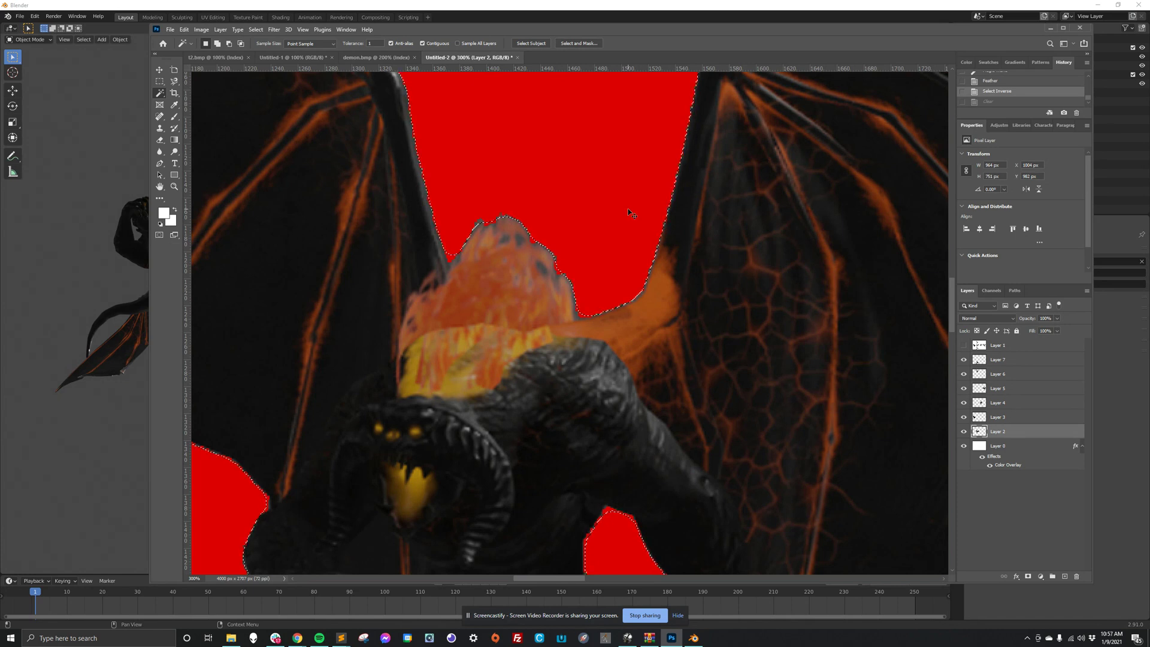
pyautogui.press('Delete')
pyautogui.press('Delete')
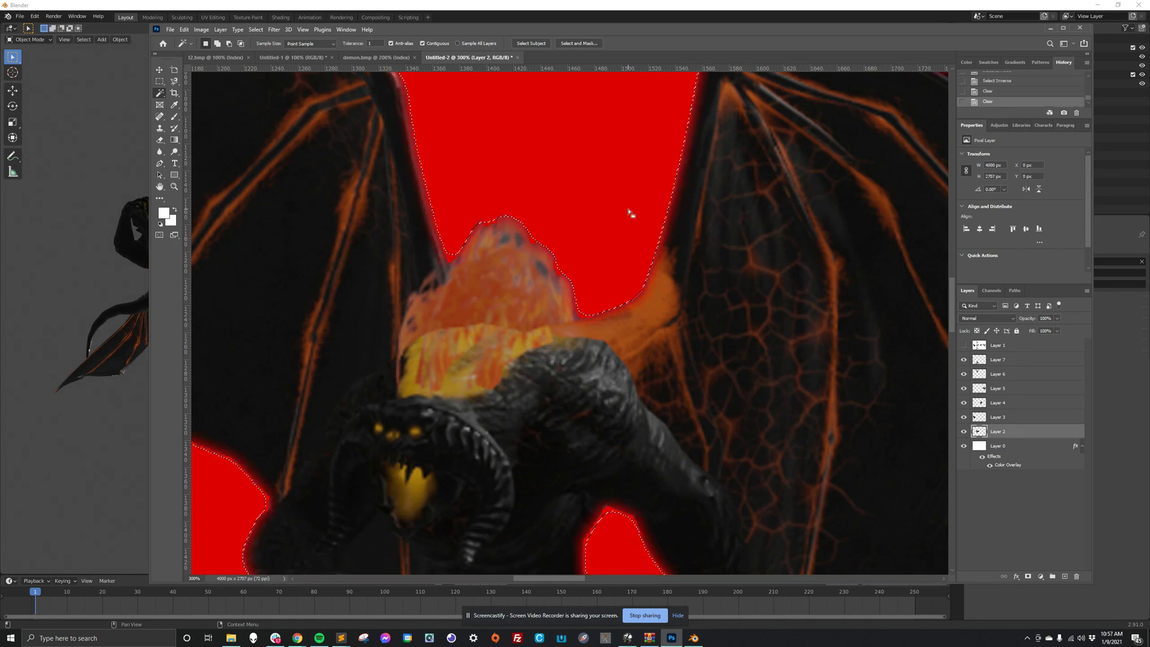
pyautogui.press('Delete')
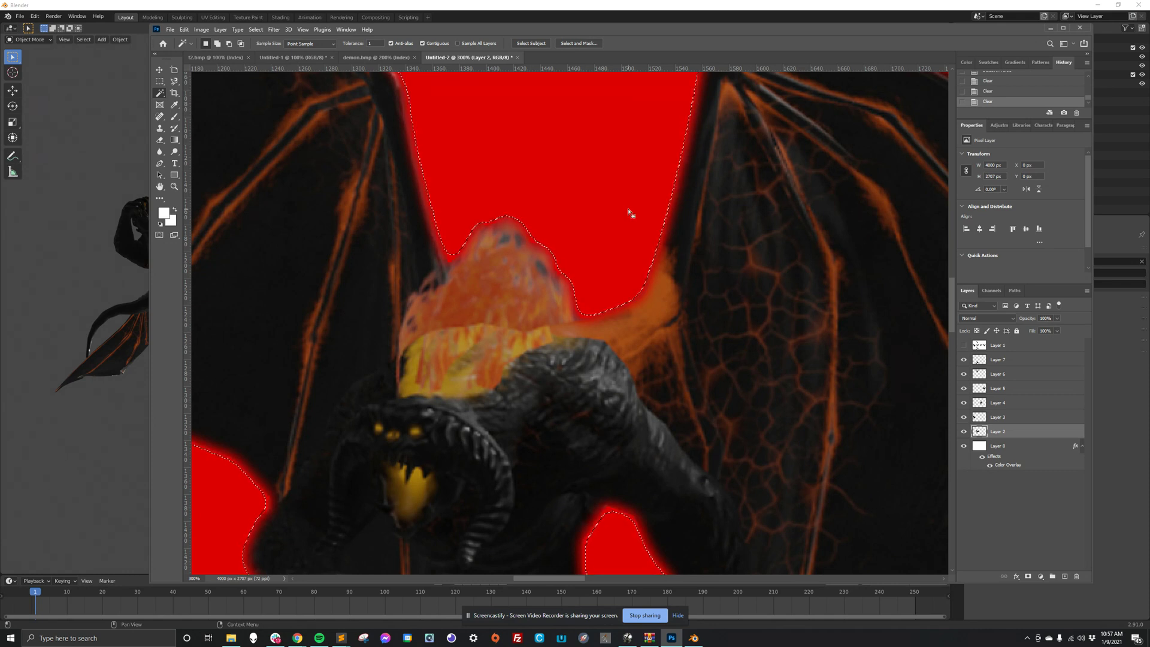
pyautogui.hotkey('ctrl', 'z')
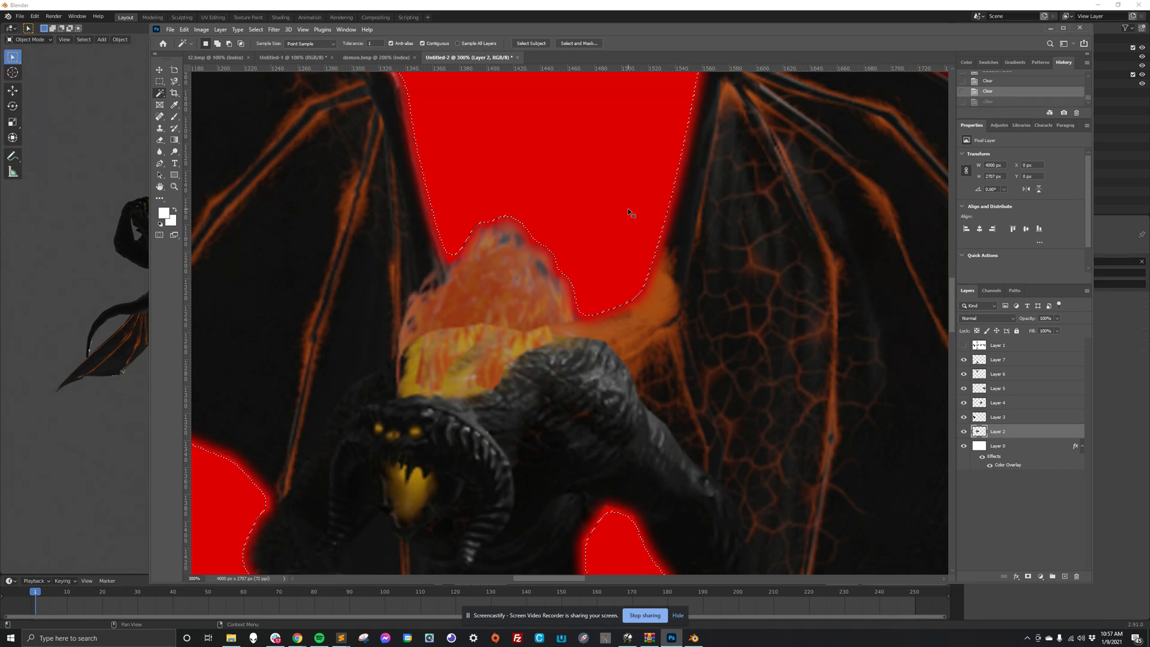
pyautogui.hotkey('ctrl', 'z')
pyautogui.hotkey('ctrl', 'z')
pyautogui.hotkey('ctrl', 'z')
pyautogui.hotkey('ctrl', 'z')
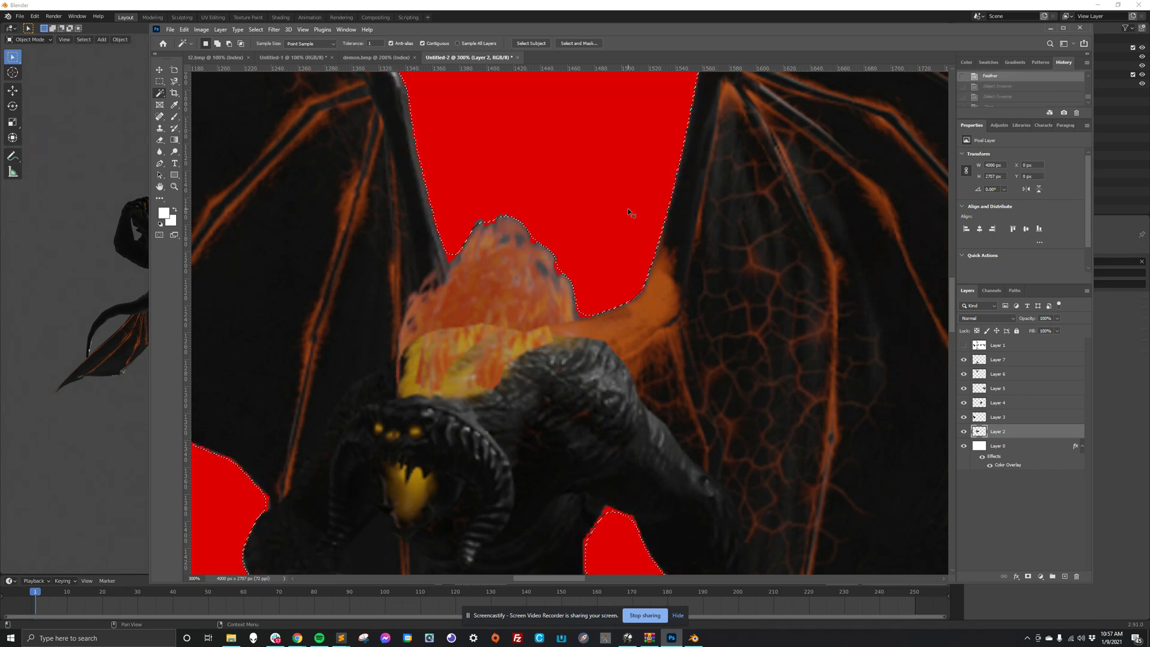
pyautogui.hotkey('ctrl', 'z')
pyautogui.hotkey('ctrl', 'z')
# Step: Set the Eraser brush size to 3 px
pyautogui.click(162, 141)
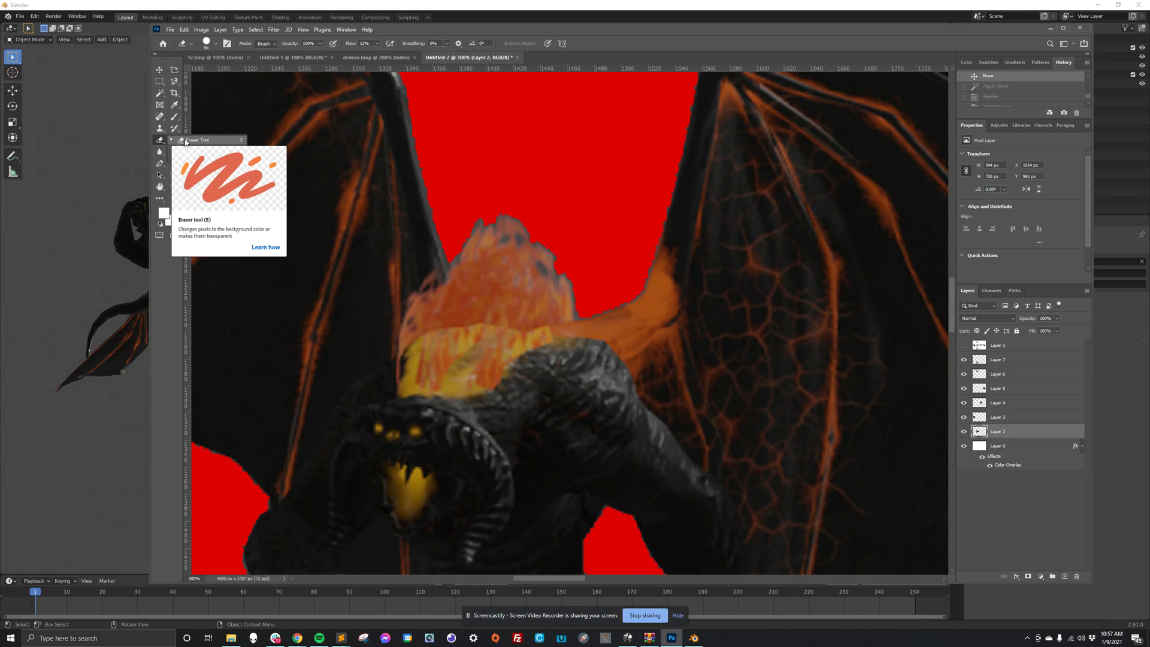
pyautogui.rightClick(580, 202)
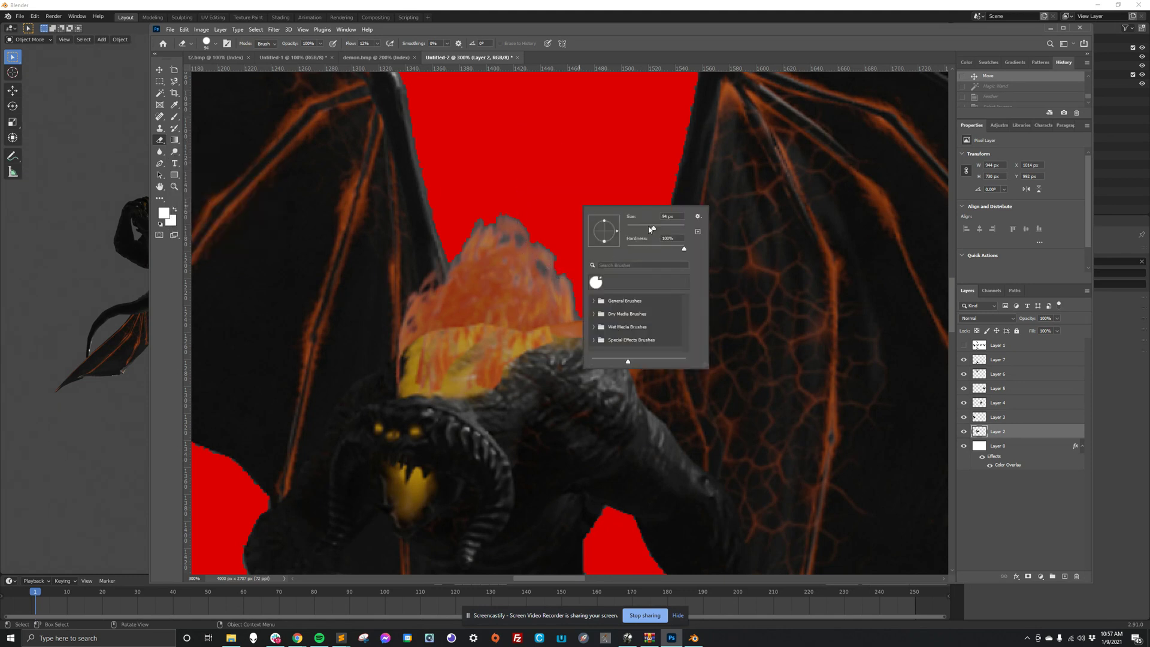
pyautogui.moveTo(651, 227); pyautogui.dragTo(631, 231)
pyautogui.moveTo(630, 229); pyautogui.dragTo(628, 231)
pyautogui.click(546, 240)
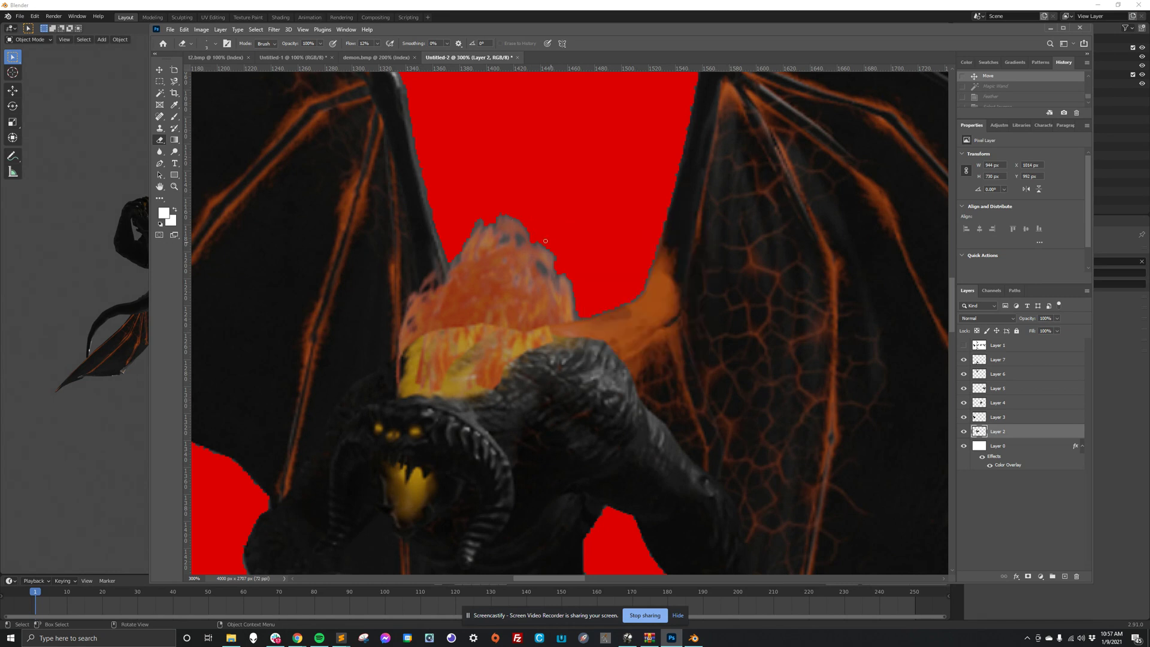
# Step: Raise the eraser flow and erase the stray fringe along the flaming crest edge
pyautogui.moveTo(539, 236); pyautogui.dragTo(537, 185)
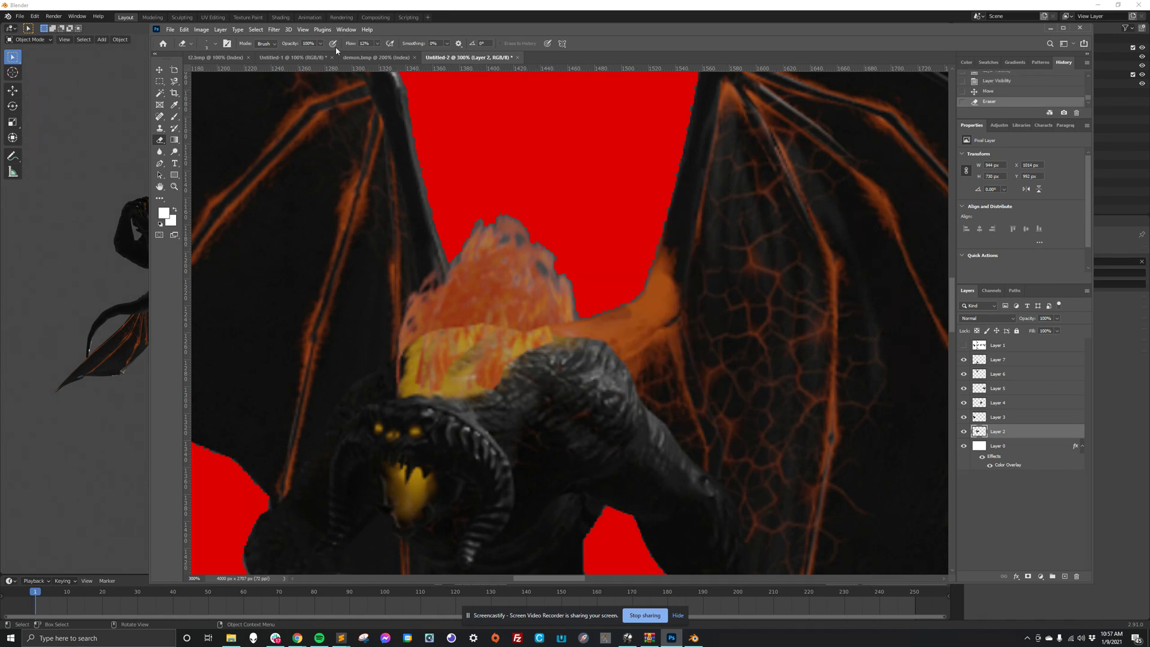
pyautogui.moveTo(375, 48); pyautogui.dragTo(394, 57)
pyautogui.click(539, 239)
pyautogui.moveTo(548, 248); pyautogui.dragTo(547, 265)
pyautogui.keyDown('alt'); pyautogui.scroll(-3, 614, 187); pyautogui.keyUp('alt')
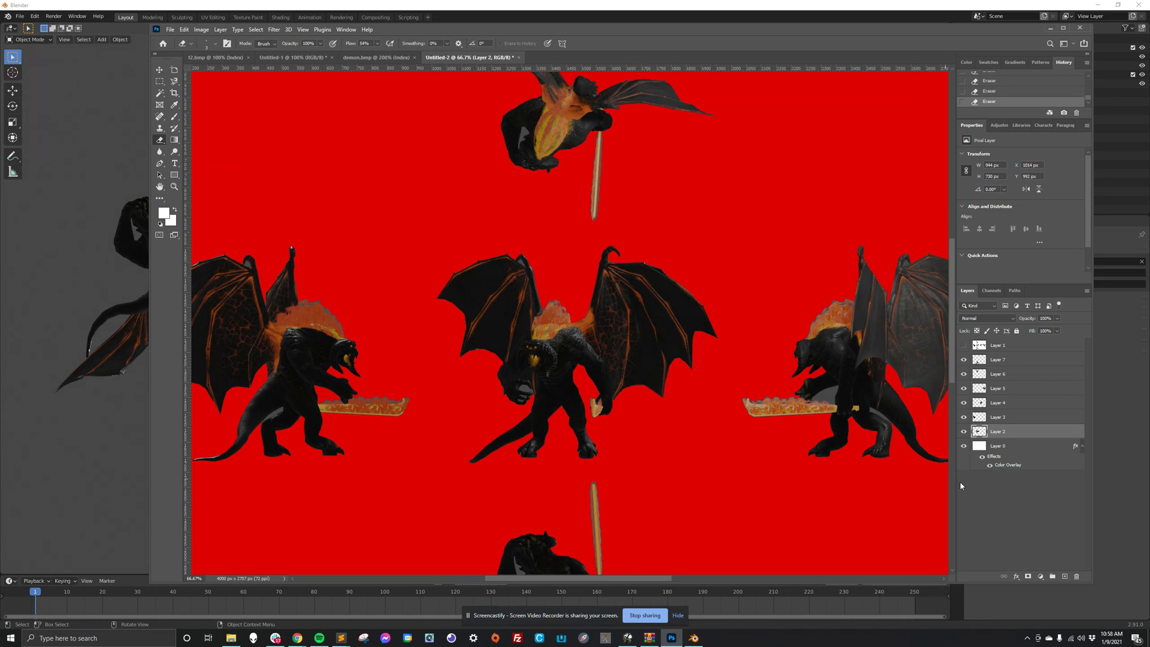
# Step: Hide the red Layer 0, zoom out, and open Save for Web as PNG-24
pyautogui.click(964, 446)
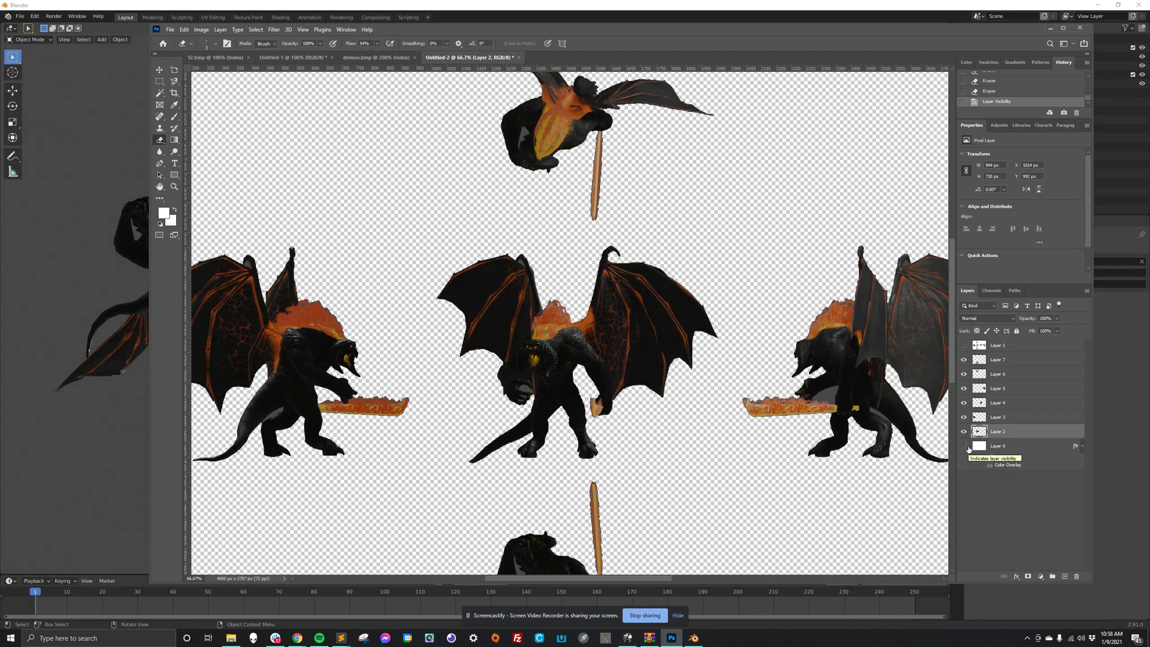
pyautogui.keyDown('alt'); pyautogui.scroll(-2, 814, 433); pyautogui.keyUp('alt')
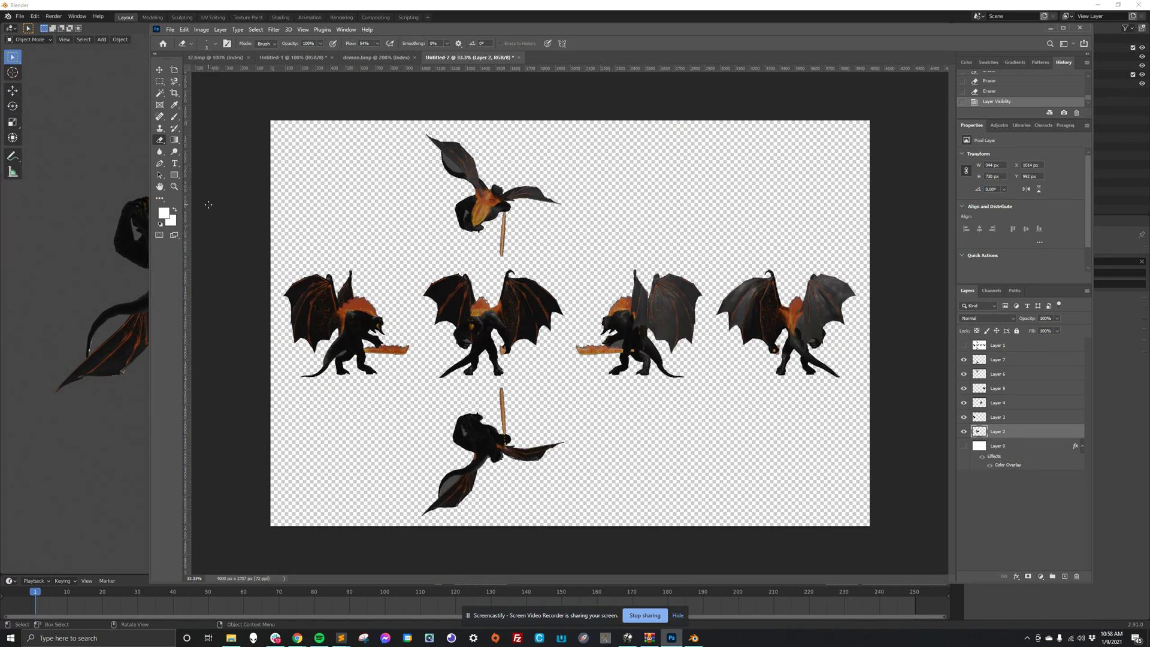
pyautogui.hotkey('ctrl', 'alt', 'shift', 's')
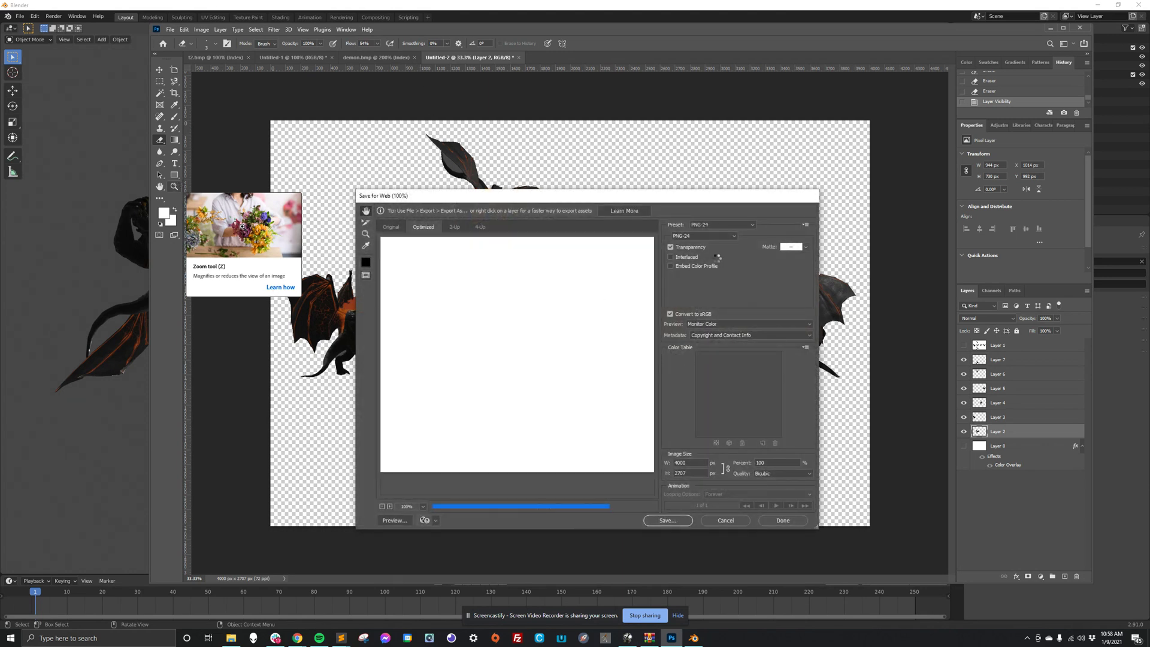
# Step: Pan the export preview across the demon's body and wing, then start saving the PNG
pyautogui.moveTo(641, 266); pyautogui.dragTo(639, 437)
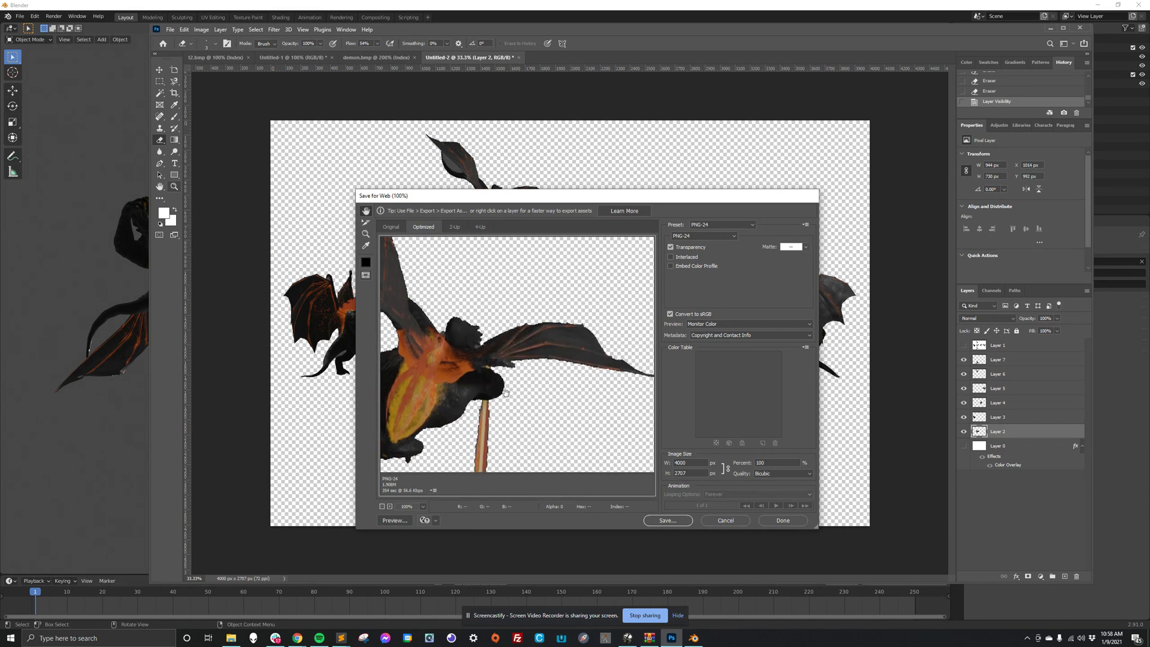
pyautogui.moveTo(503, 400); pyautogui.dragTo(569, 373)
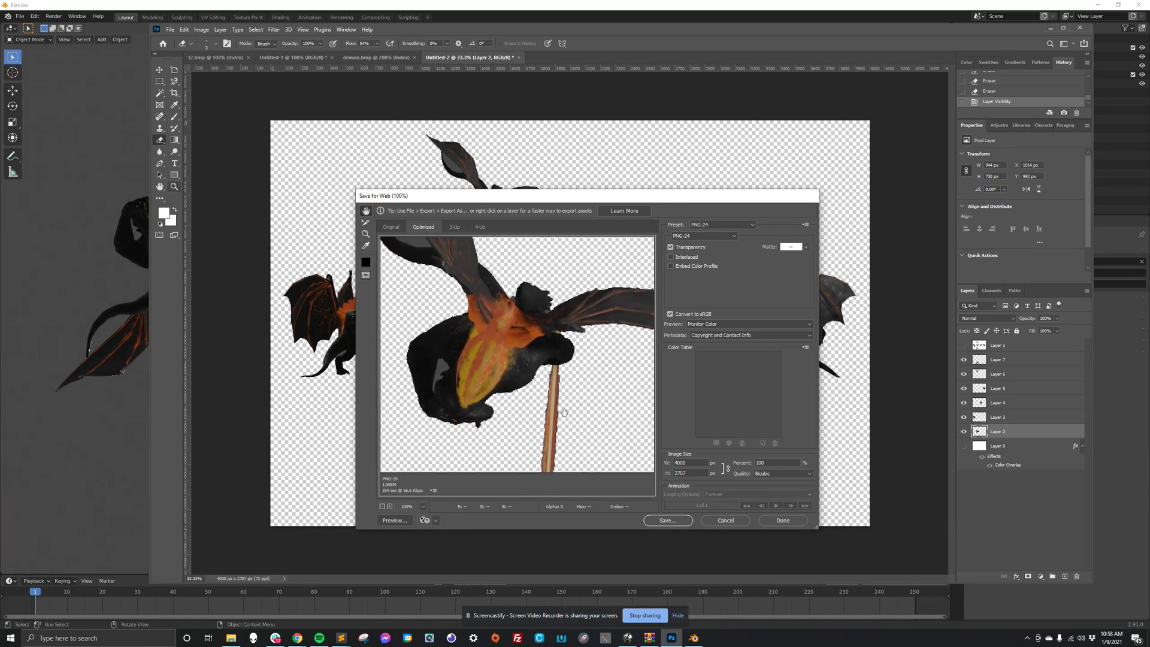
pyautogui.moveTo(564, 412); pyautogui.dragTo(514, 362)
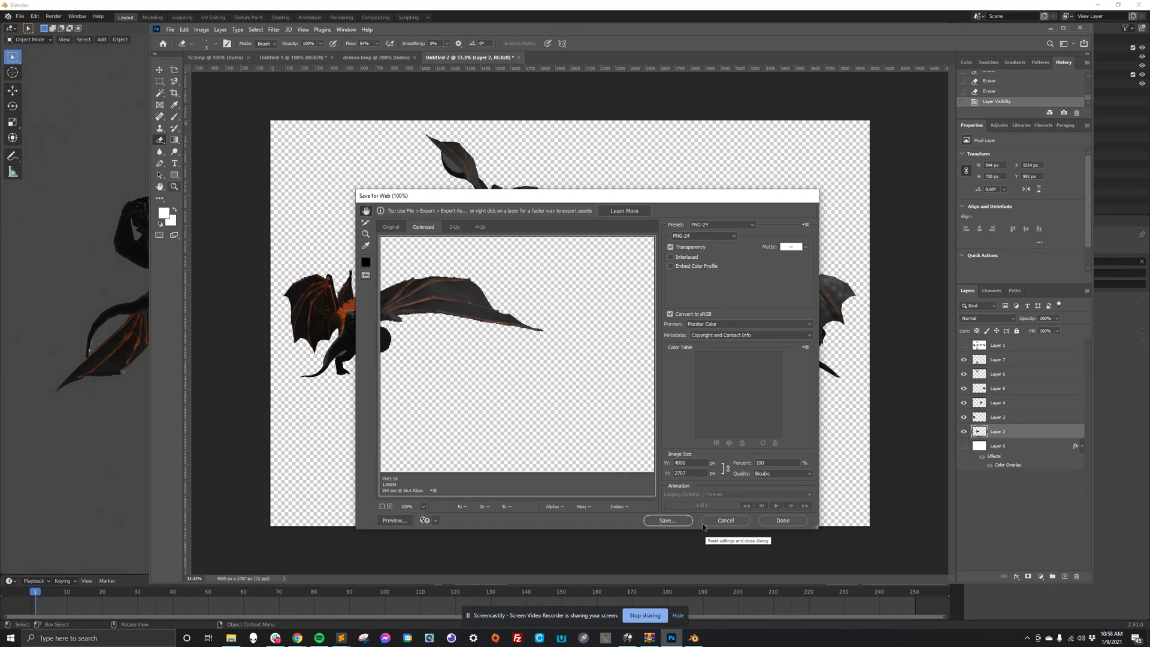
pyautogui.click(669, 521)
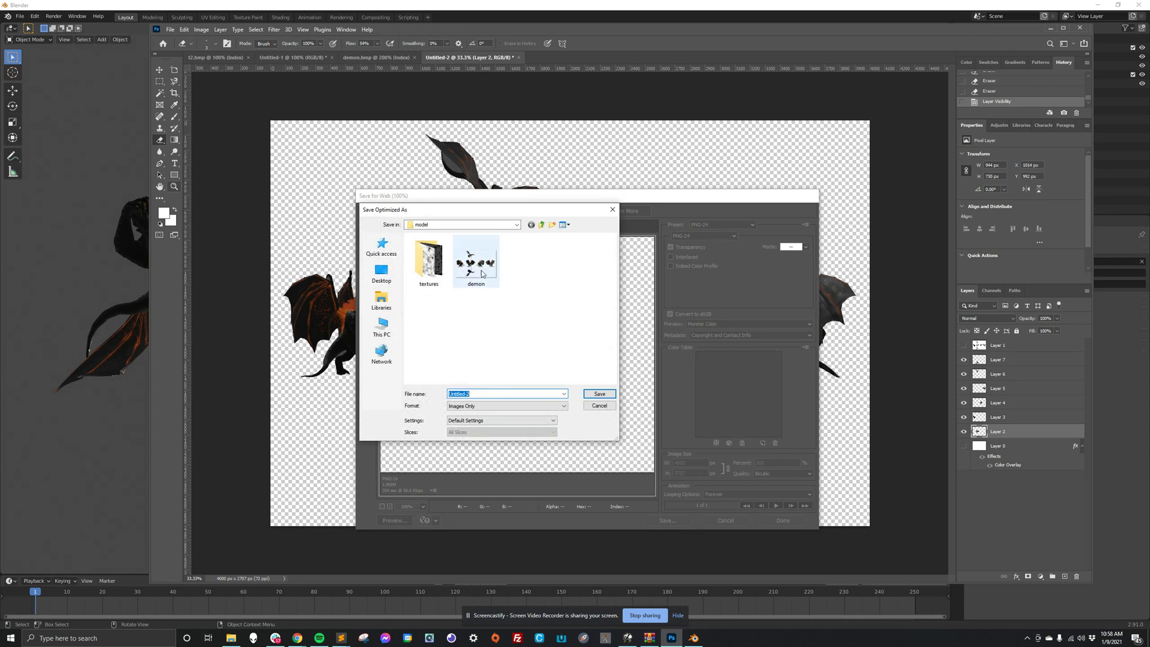
# Step: Cancel the PNG save, close Save for Web, and minimize Photoshop
pyautogui.click(599, 406)
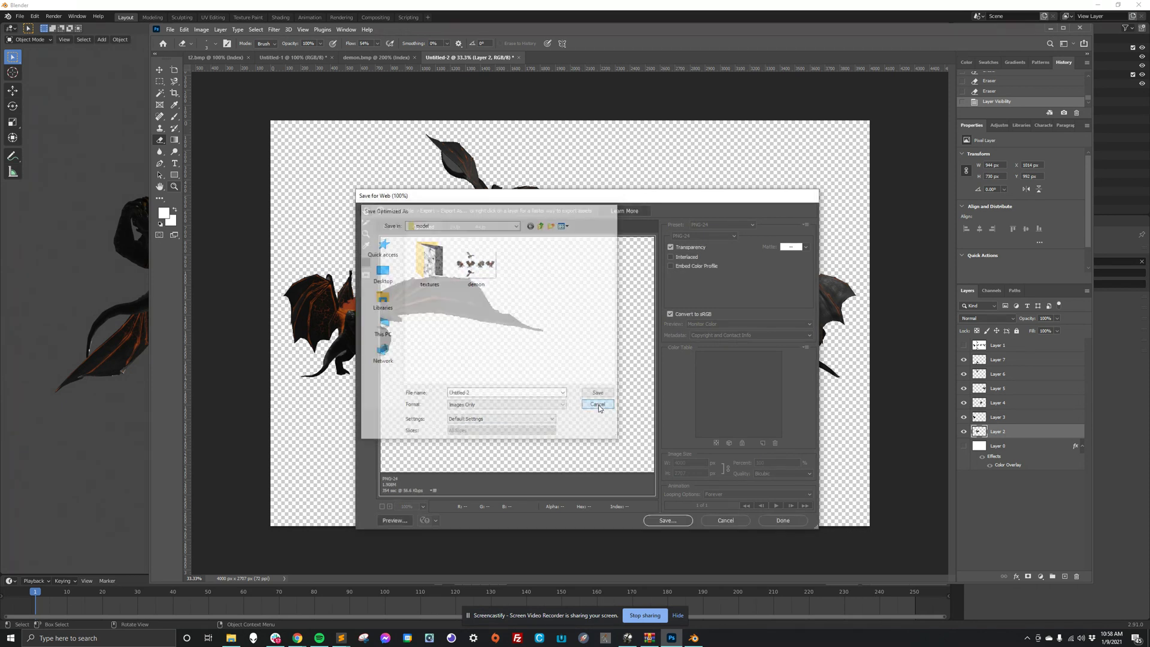
pyautogui.click(742, 520)
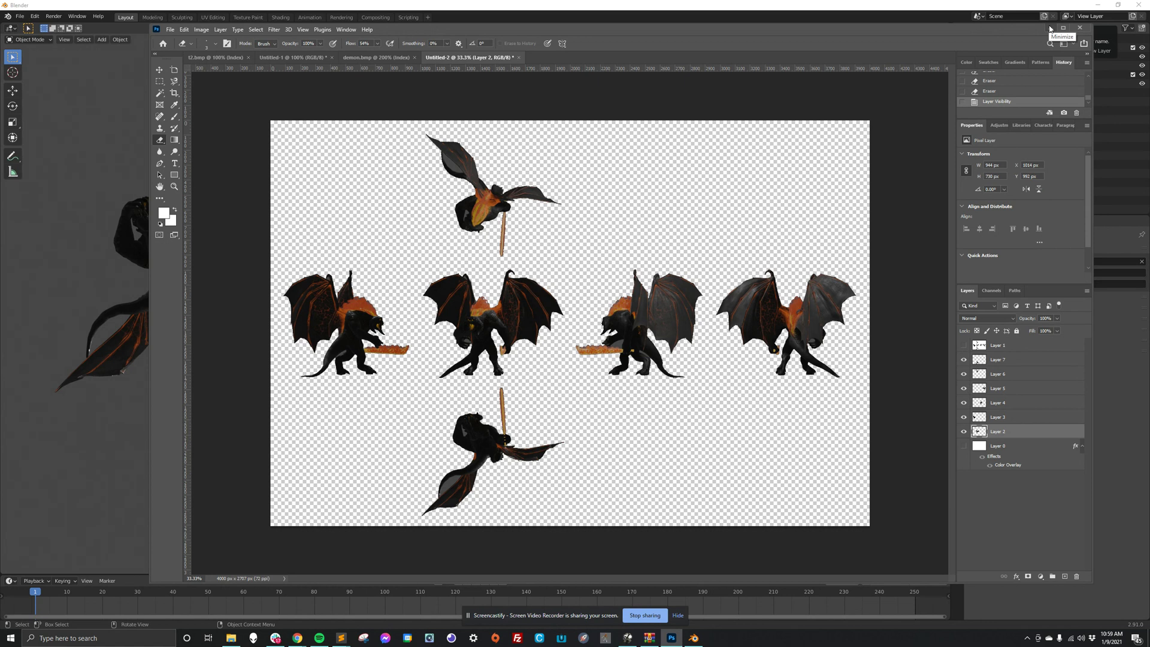
pyautogui.click(1051, 27)
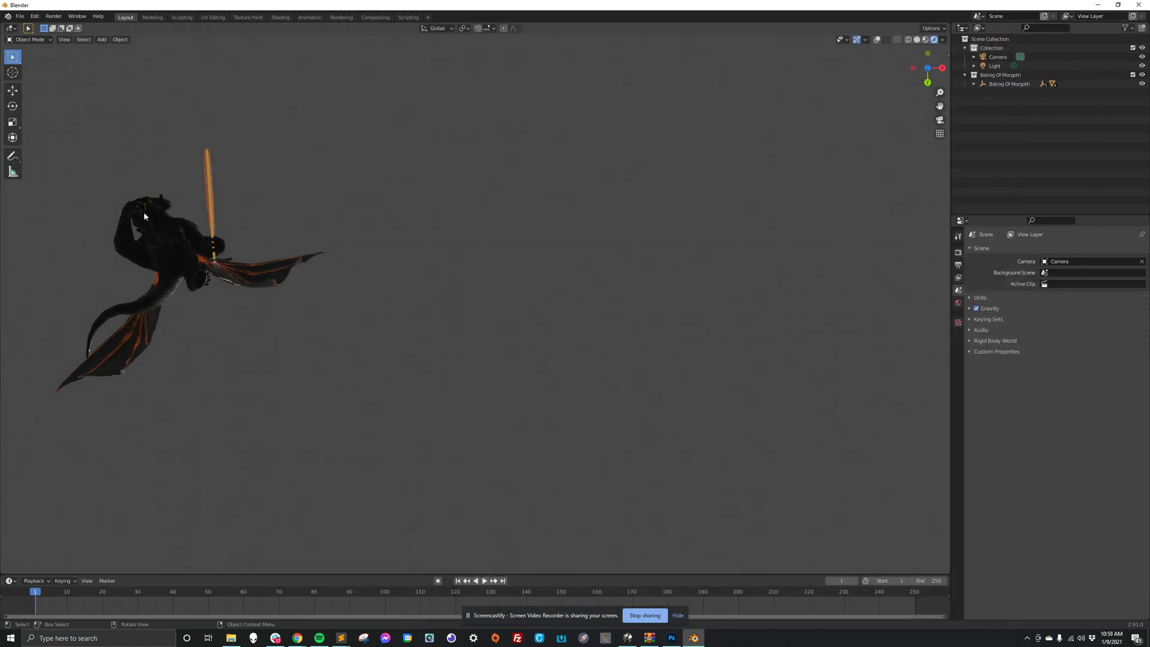
# Step: Box-select the Balrog model in the viewport, then minimize Blender
pyautogui.moveTo(158, 224); pyautogui.dragTo(403, 353)
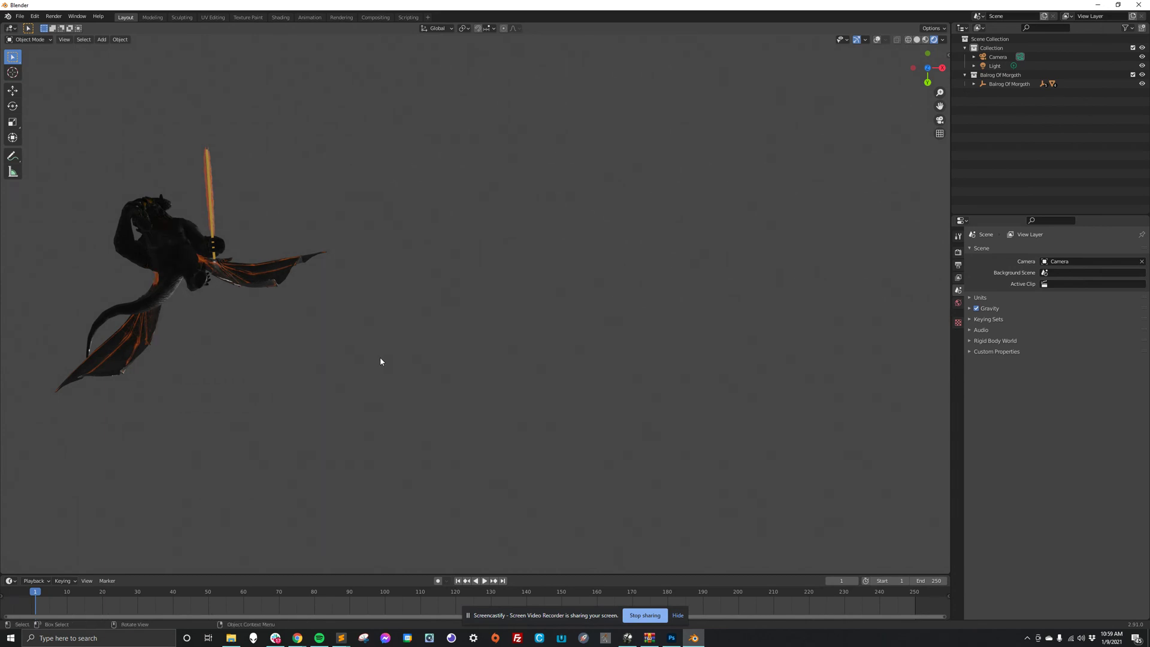
pyautogui.click(1105, 5)
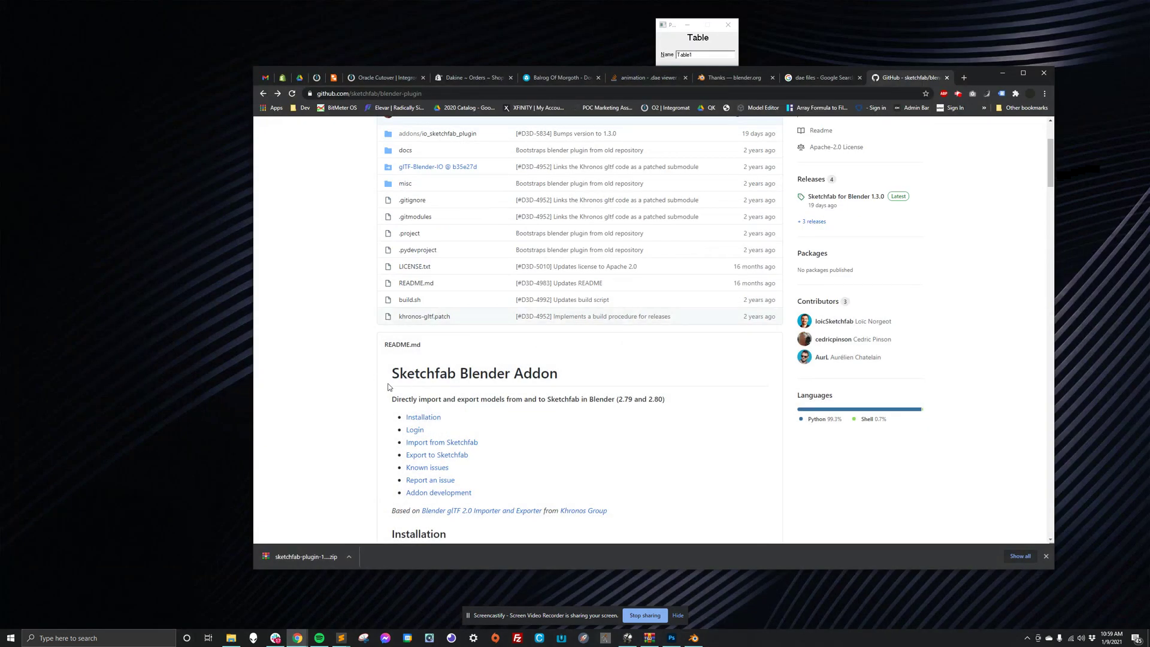
# Step: Bring the Visual Pinball Table1 editor to the centre and select the demon primitive Primitive001 to show its properties
pyautogui.click(628, 638)
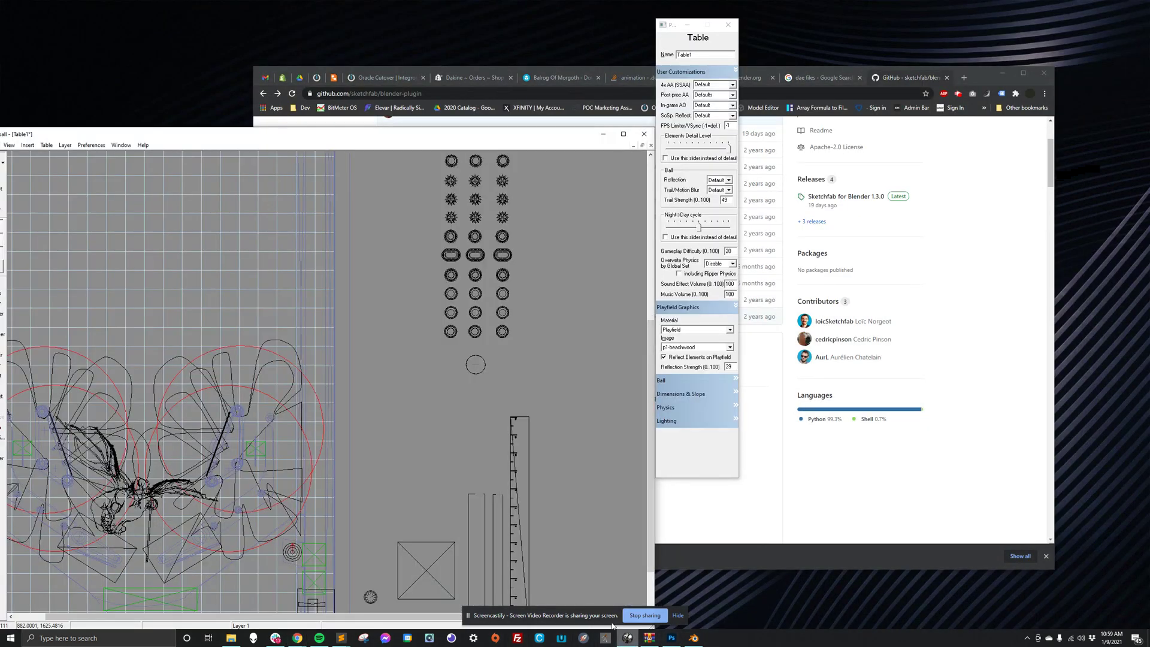
pyautogui.moveTo(381, 134); pyautogui.dragTo(594, 75)
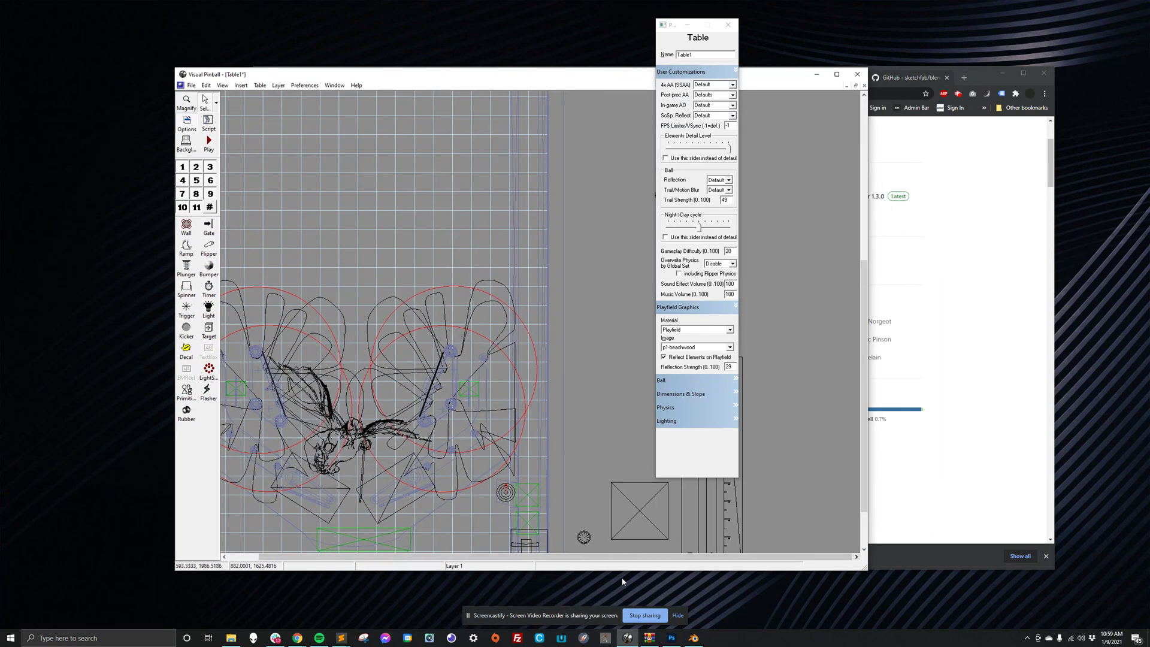
pyautogui.moveTo(619, 557); pyautogui.dragTo(584, 556)
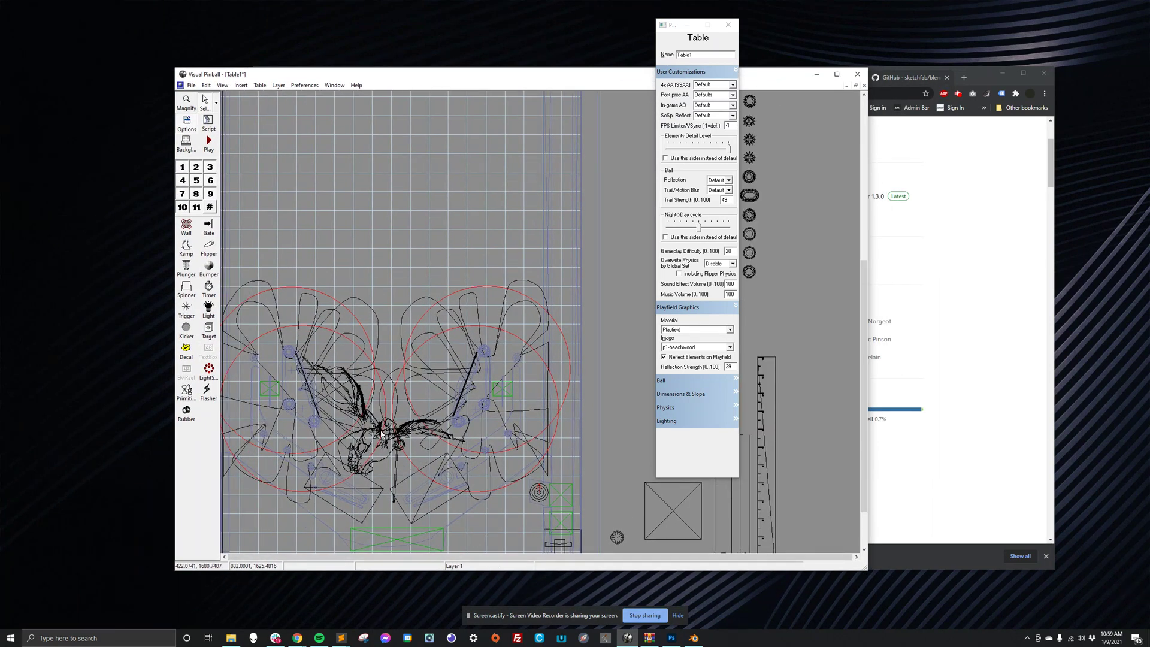
pyautogui.click(382, 433)
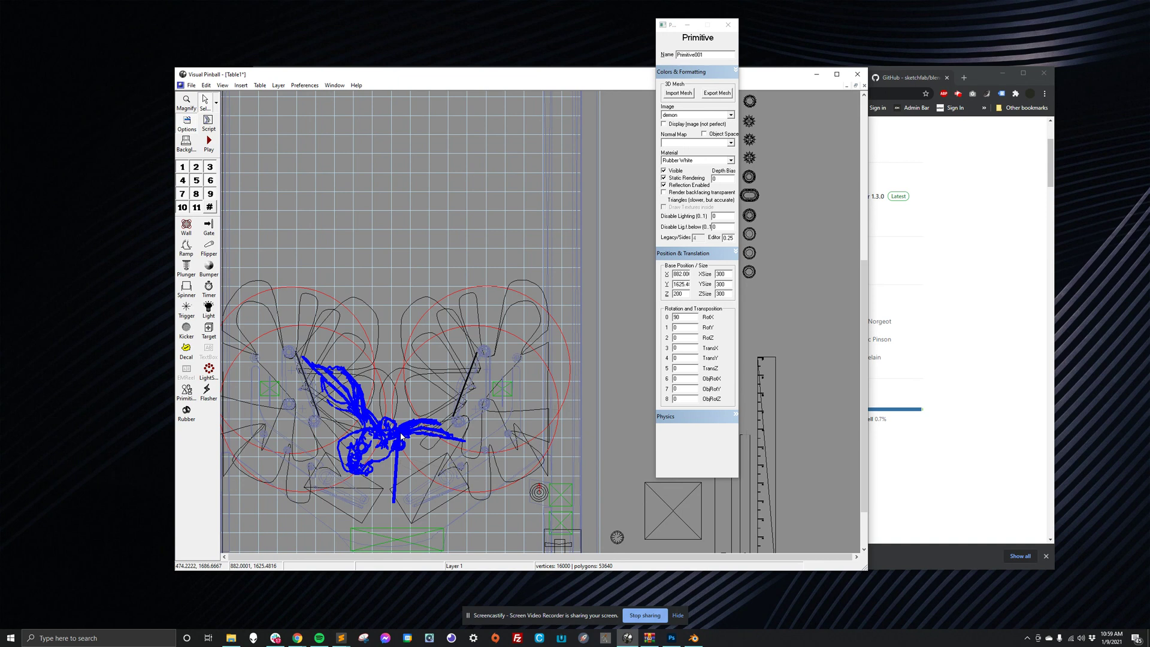
# Step: Check the demon primitive's RotX 90, ZSize 300 and Z position 200
pyautogui.click(682, 318)
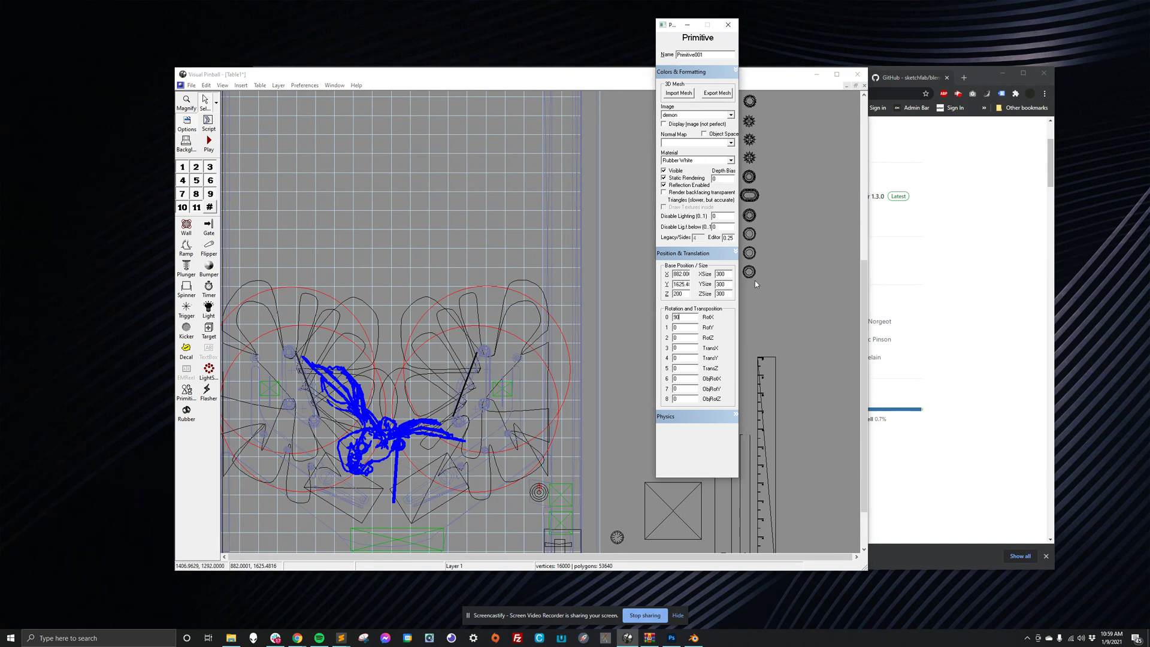
pyautogui.click(725, 293)
pyautogui.doubleClick(686, 293)
# Step: Keep the 'demon' image and 'Rubber White' material, then start the table with Table > Play
pyautogui.click(697, 115)
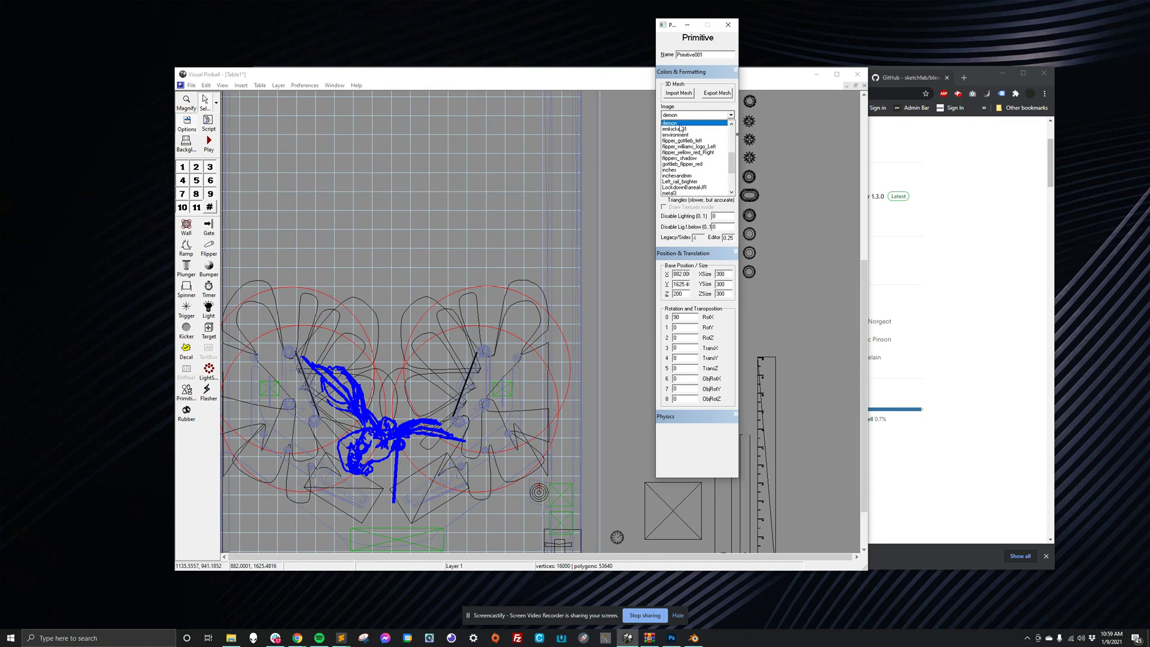
pyautogui.click(680, 123)
pyautogui.click(684, 160)
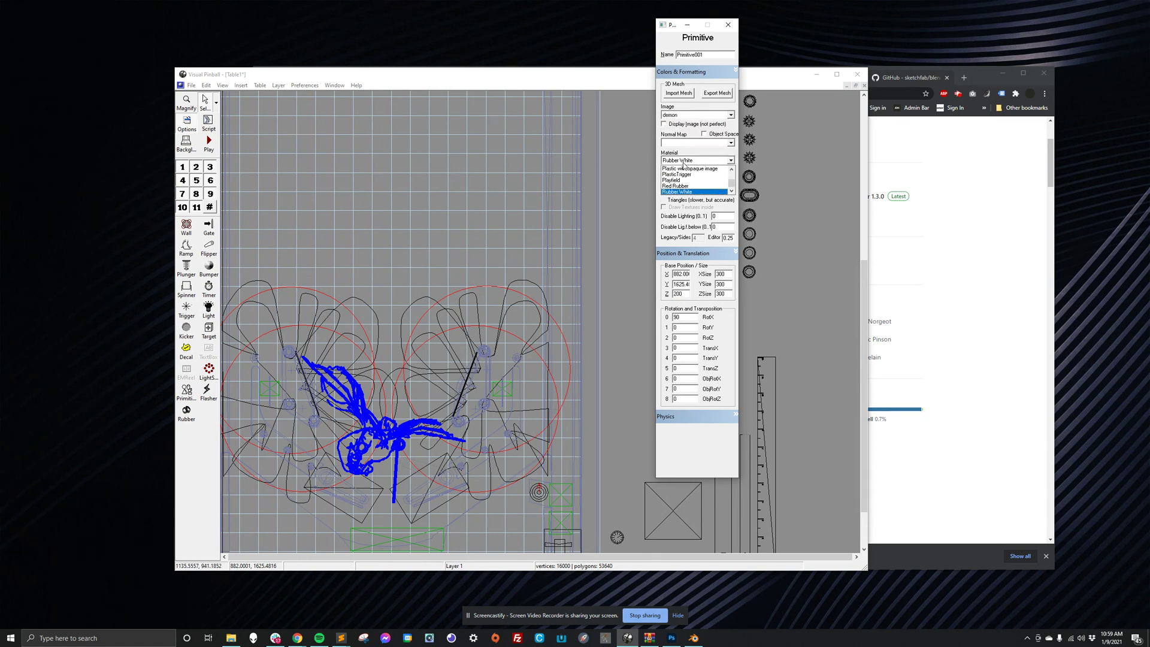
pyautogui.click(680, 193)
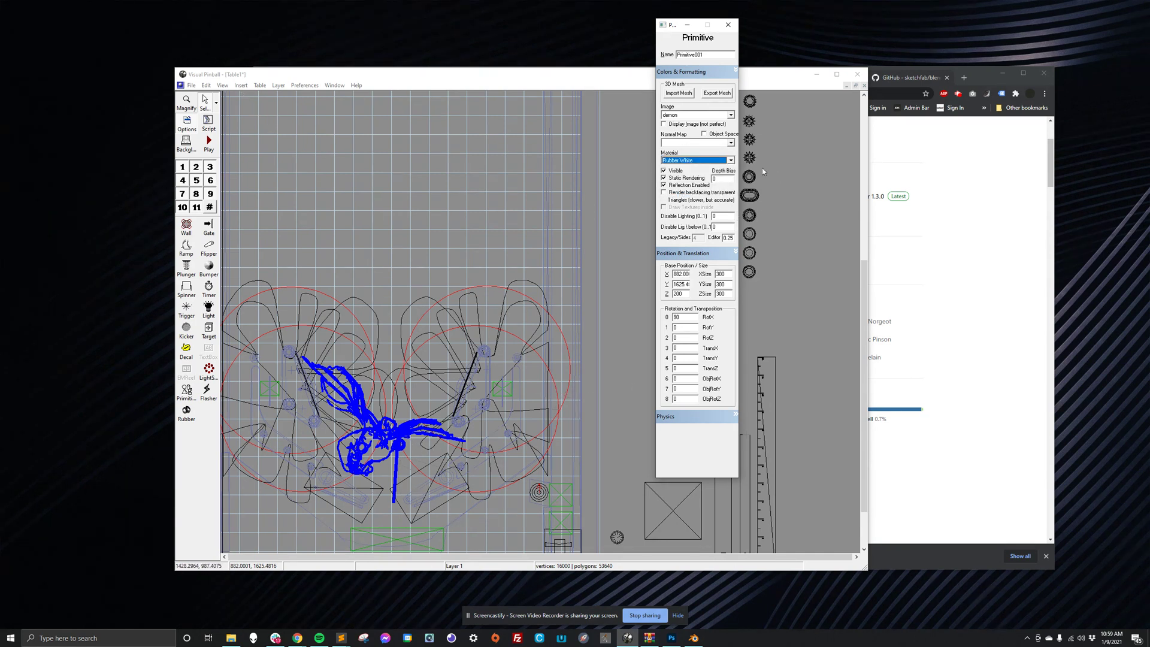
pyautogui.click(261, 86)
pyautogui.click(270, 106)
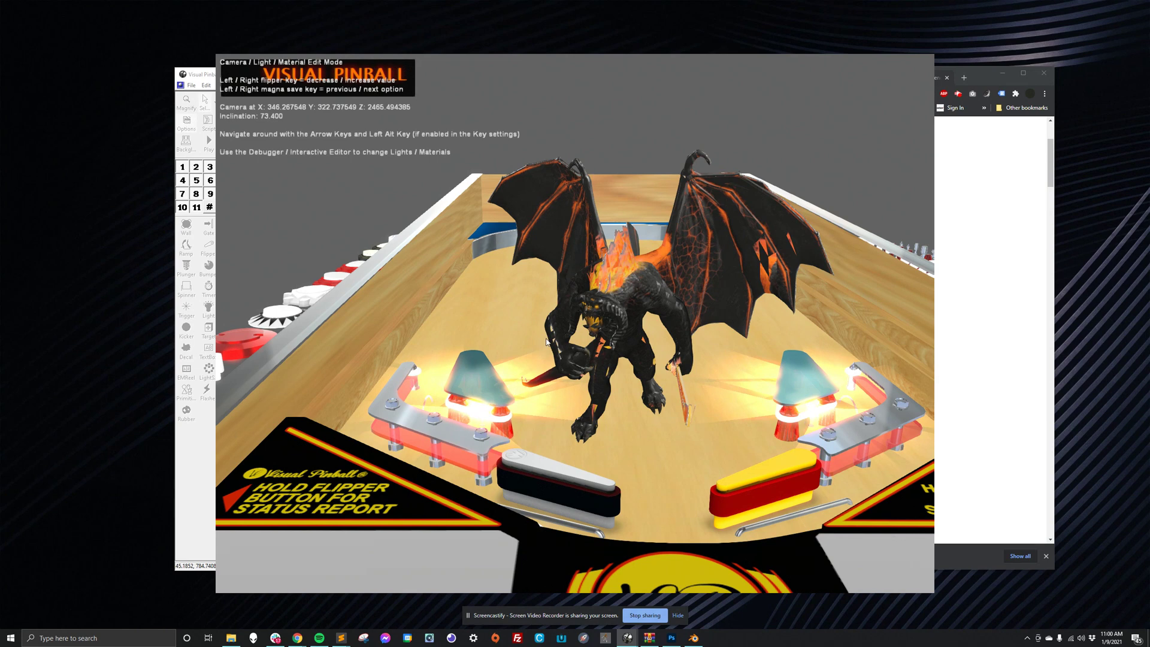
# Step: Move the camera forward and back over the playfield to view the textured Balrog head-on
pyautogui.press('Up')
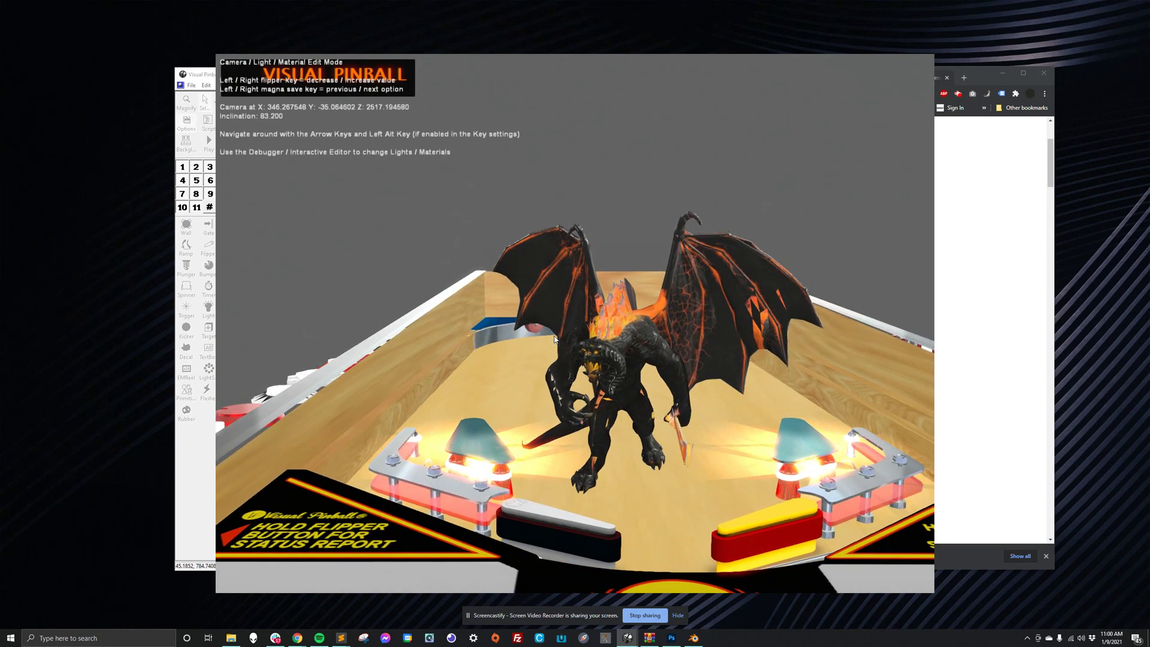
pyautogui.press('Up')
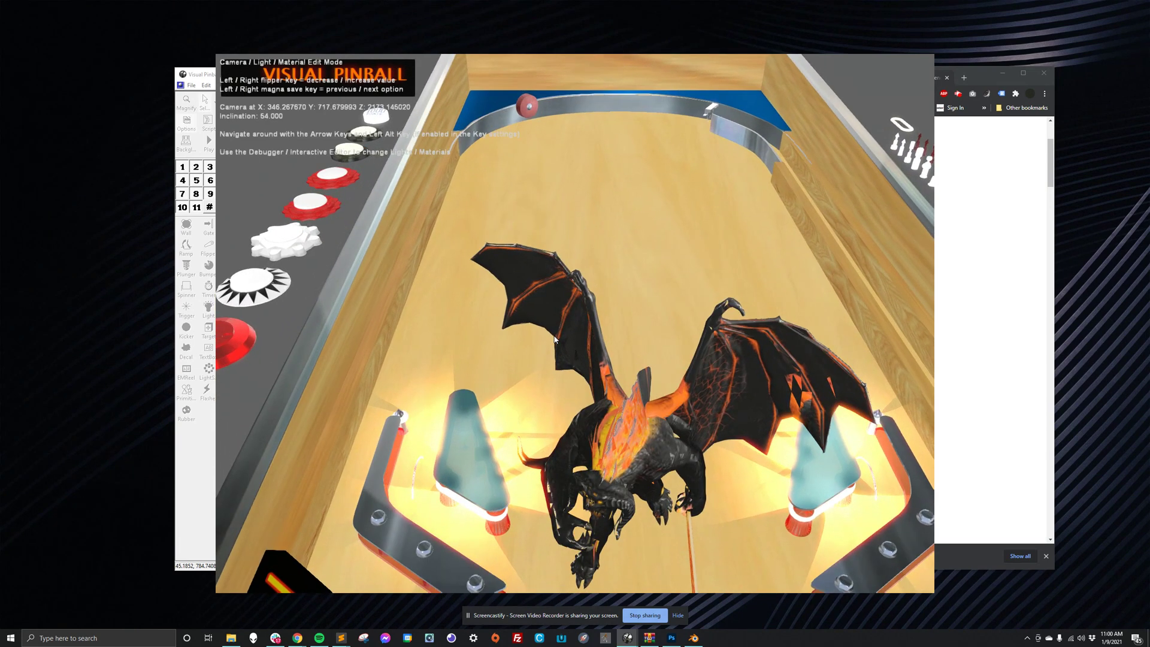
pyautogui.press('Down')
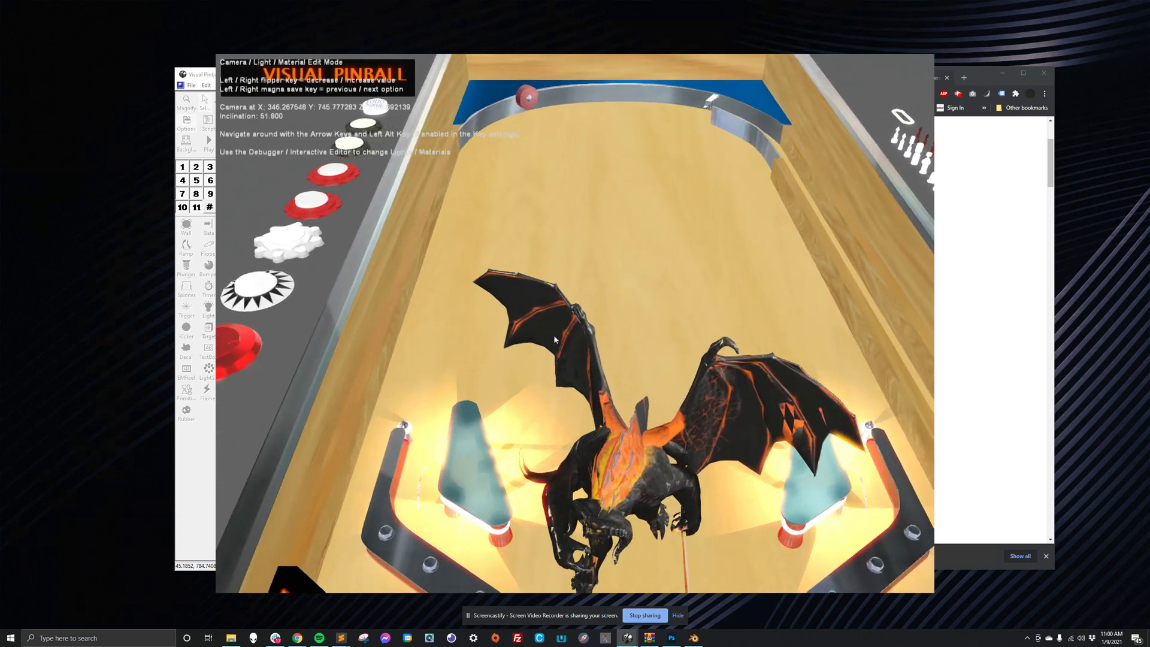
pyautogui.press('Down')
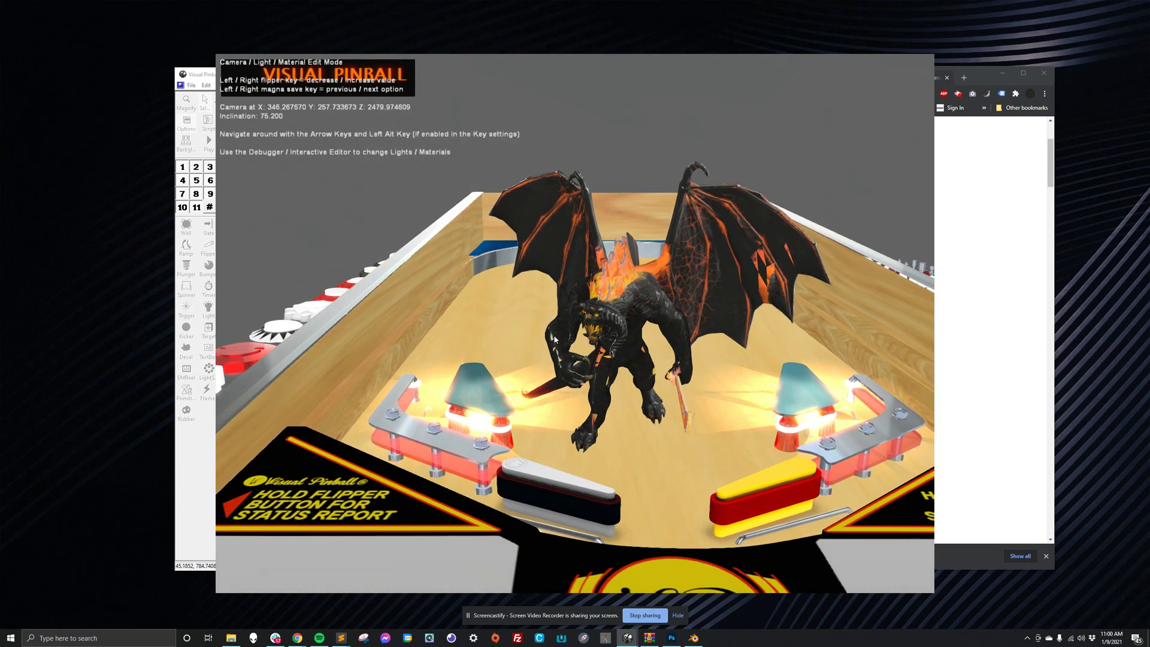
pyautogui.press('Down')
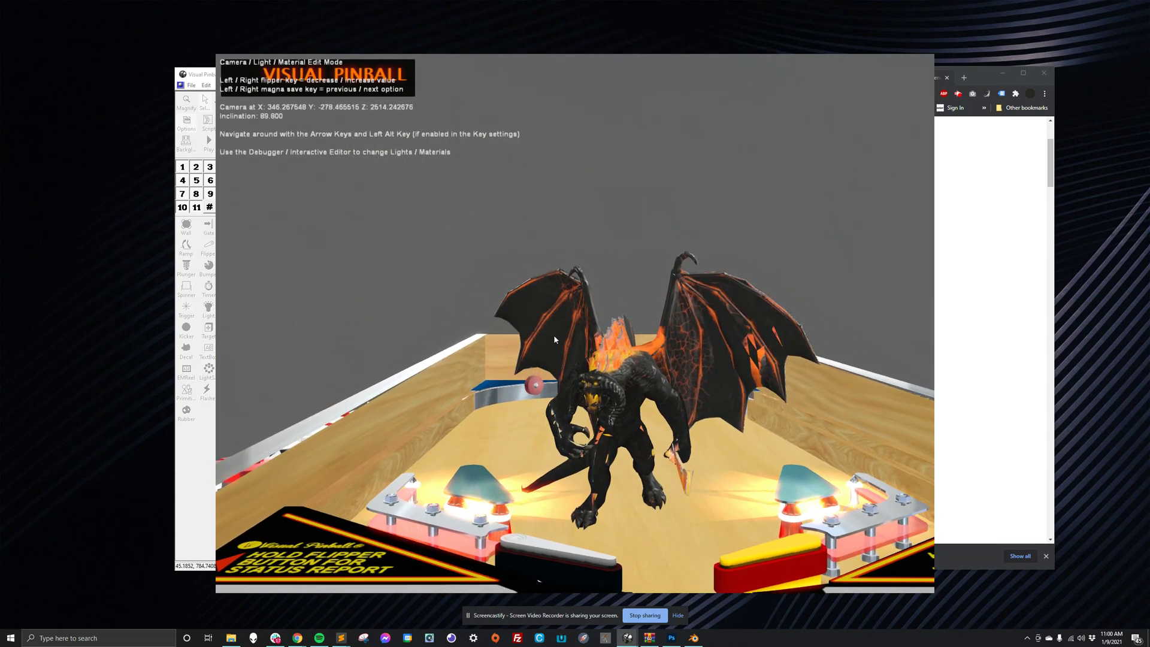
pyautogui.press('Up')
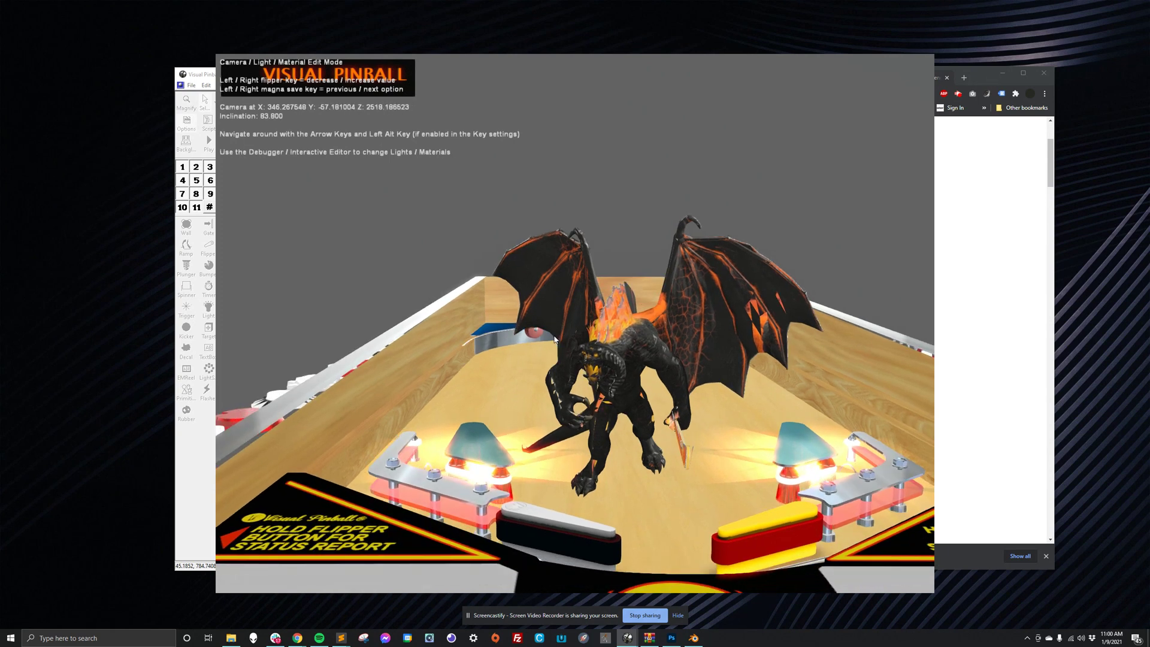
pyautogui.press('Down')
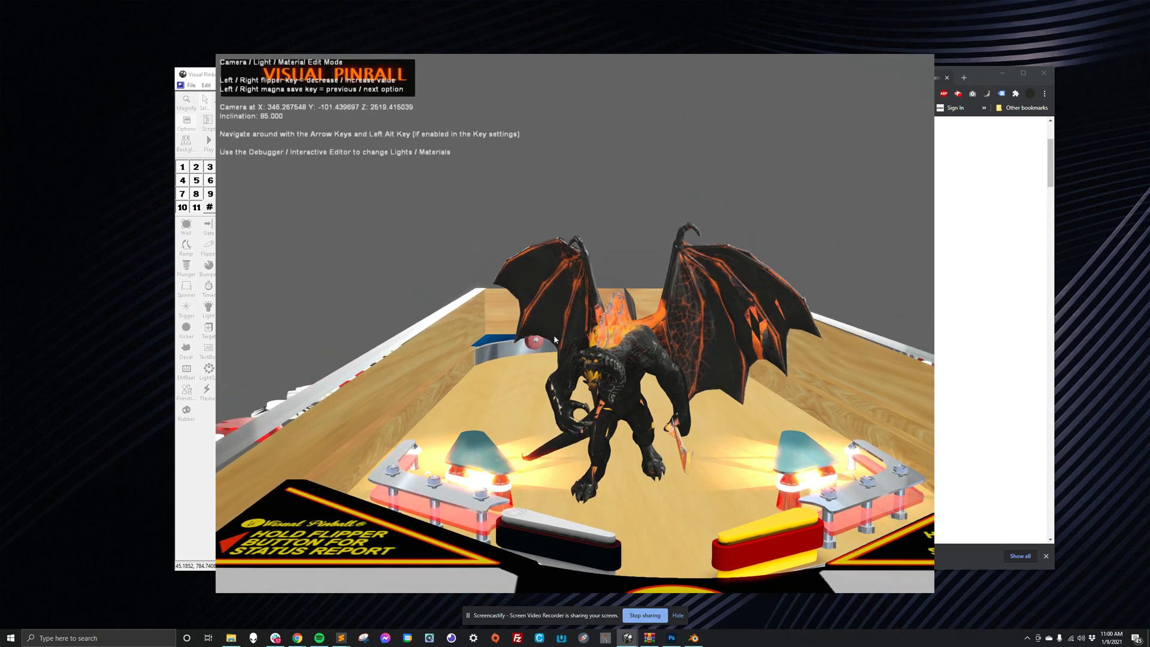
pyautogui.press('Up')
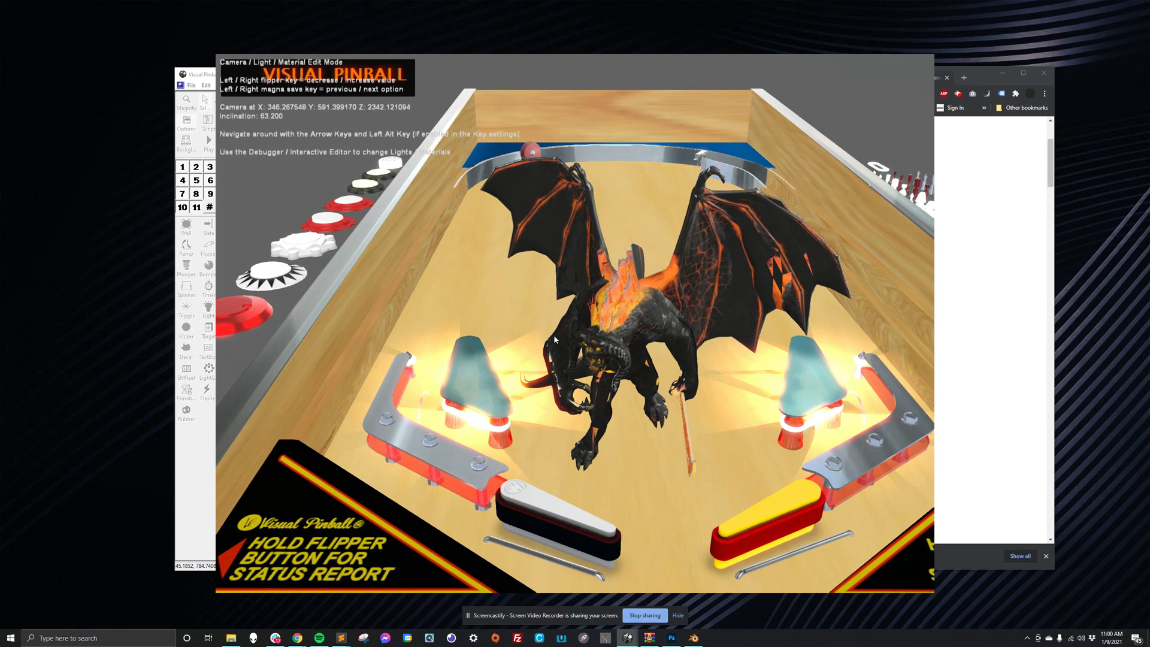
pyautogui.press('Down')
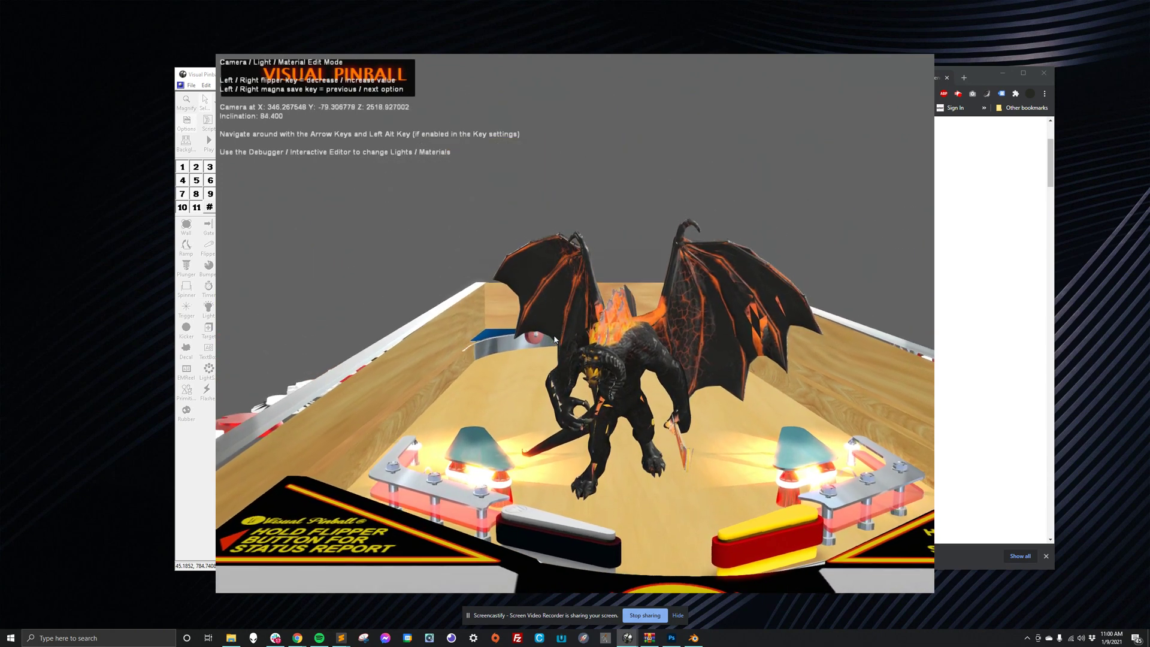
pyautogui.press('Down')
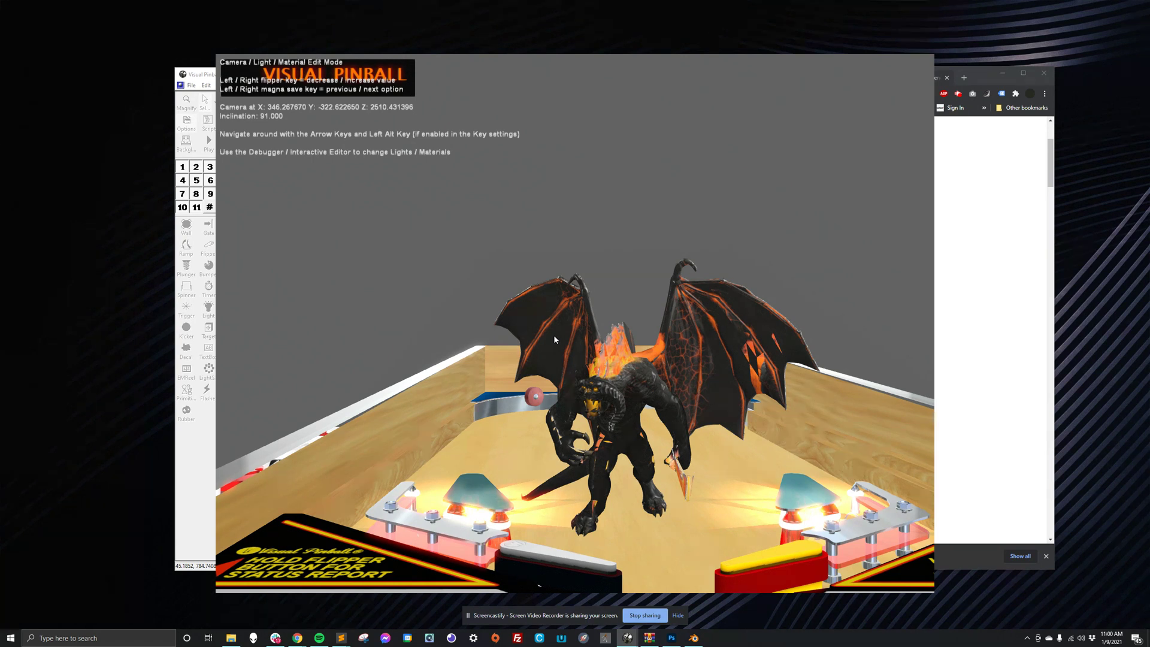
# Step: Lower the camera and shift it back and forth to look up at the Balrog from the flippers
pyautogui.press('Down')
pyautogui.press('Up')
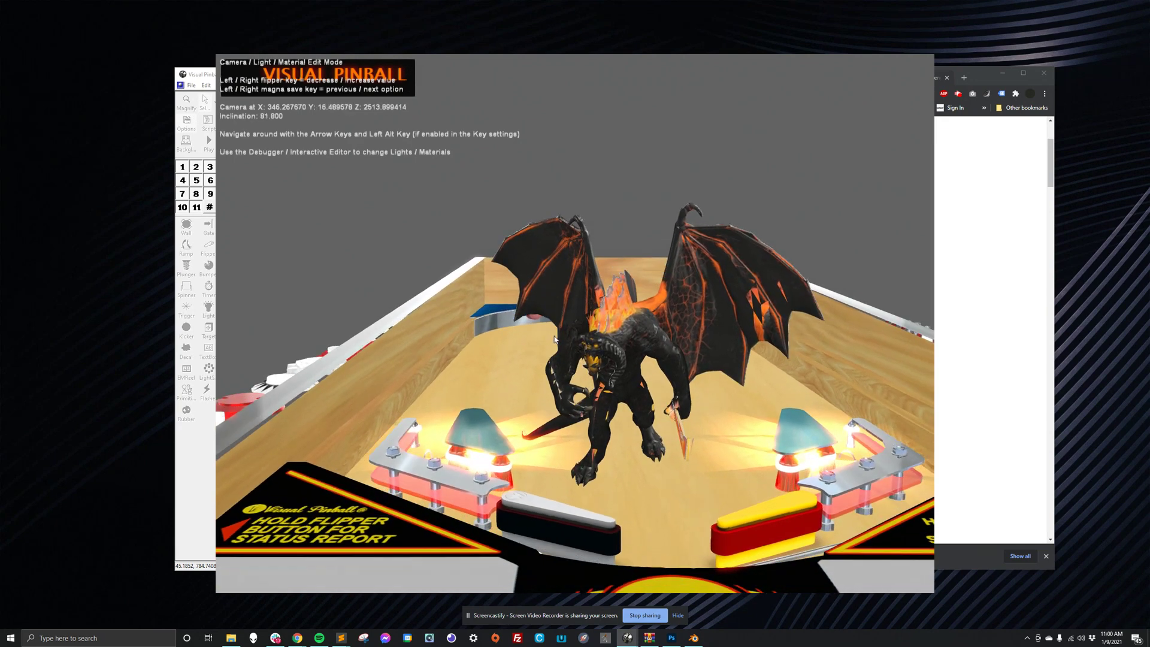
pyautogui.press('Up')
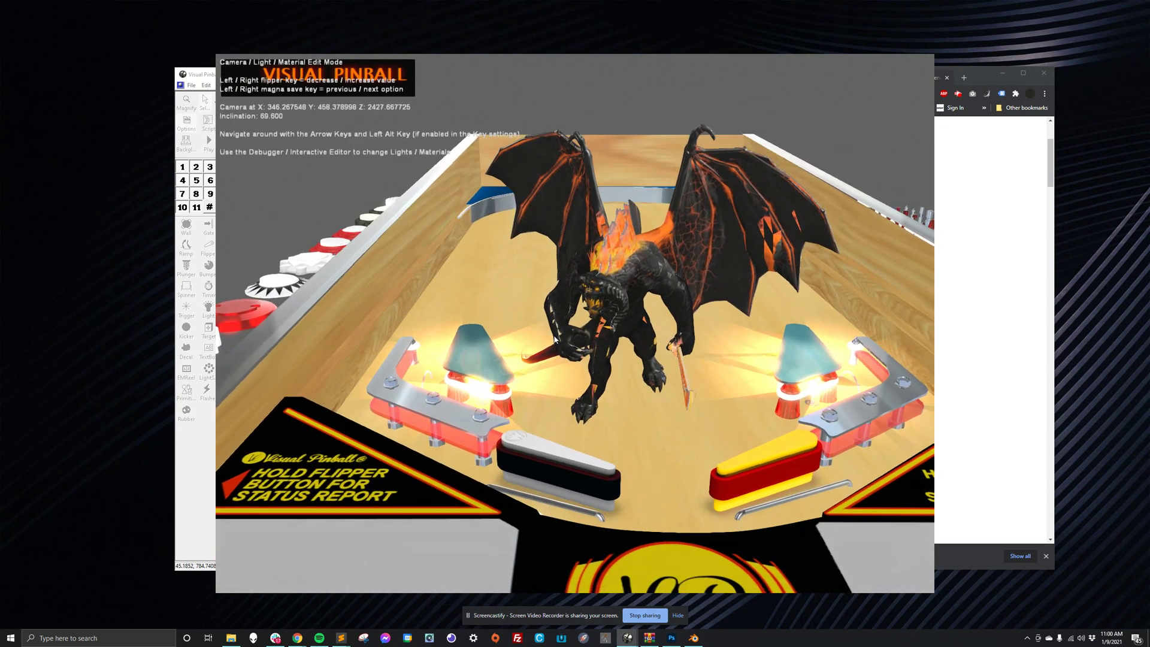
pyautogui.press('Down')
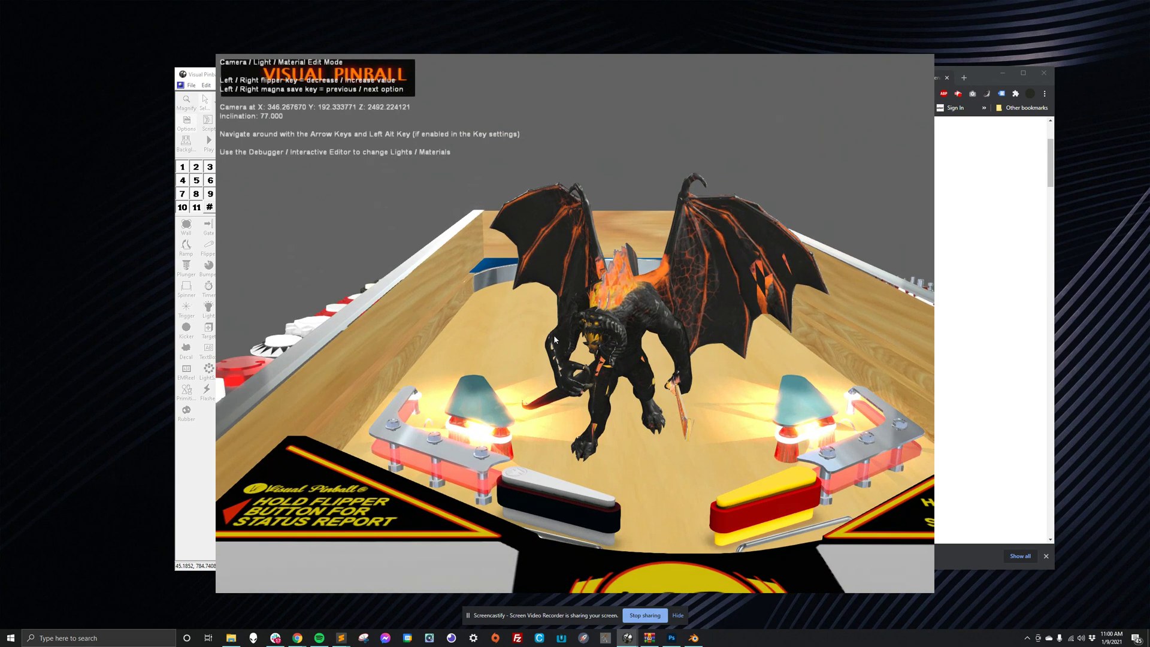
pyautogui.press('Down')
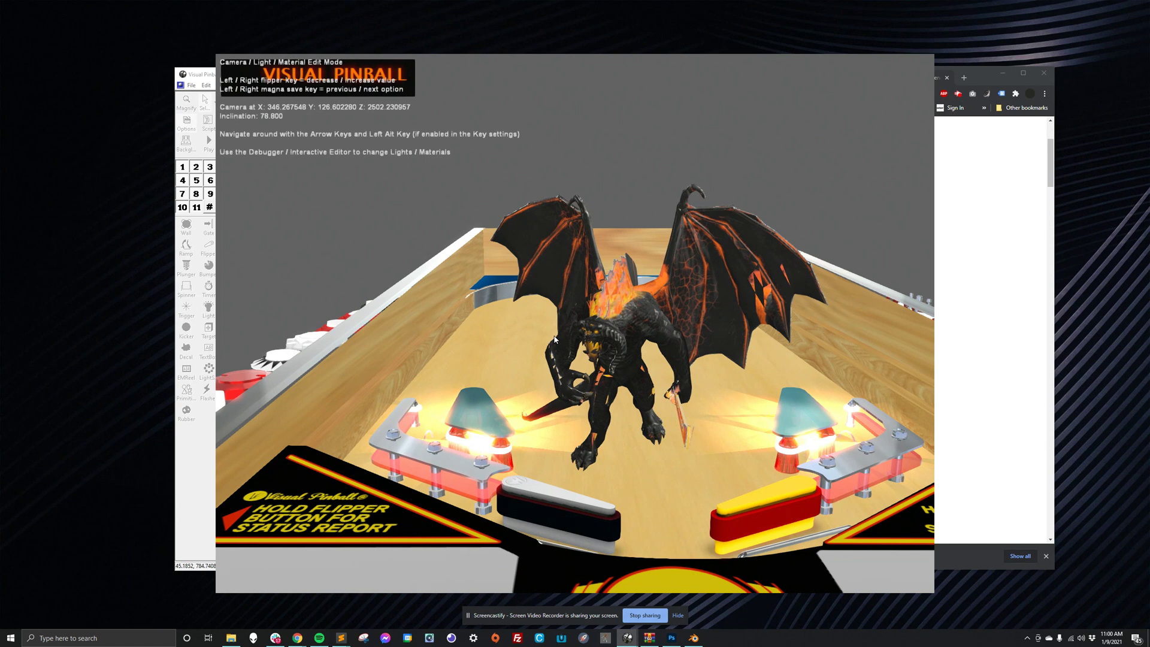
pyautogui.press('Down')
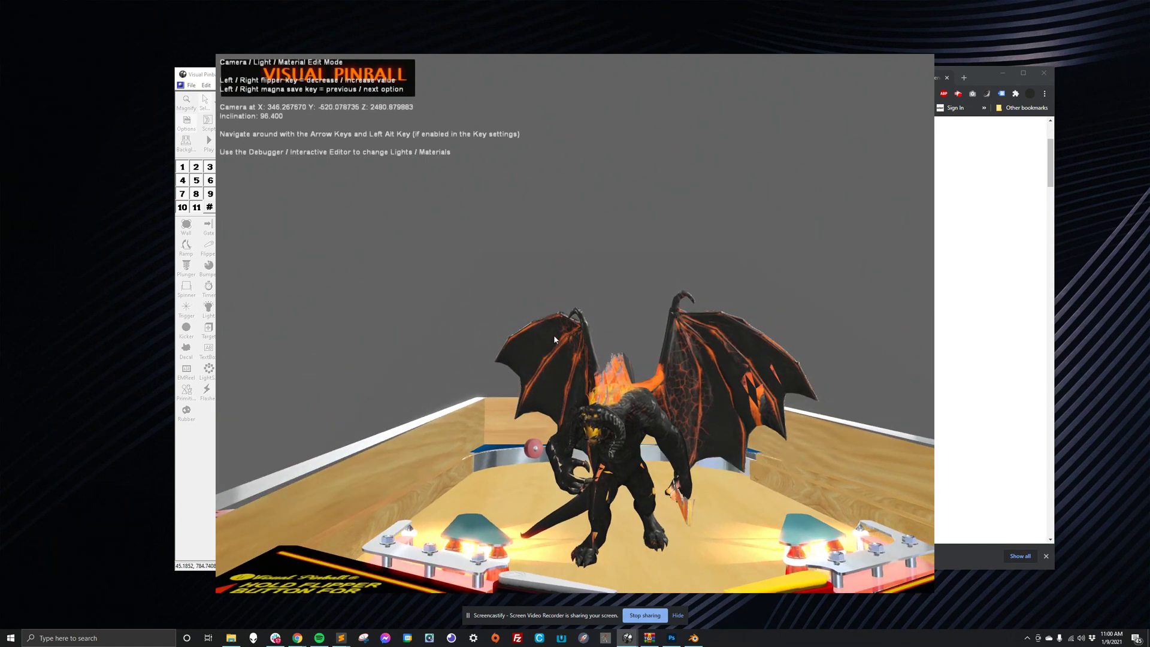
pyautogui.press('Up')
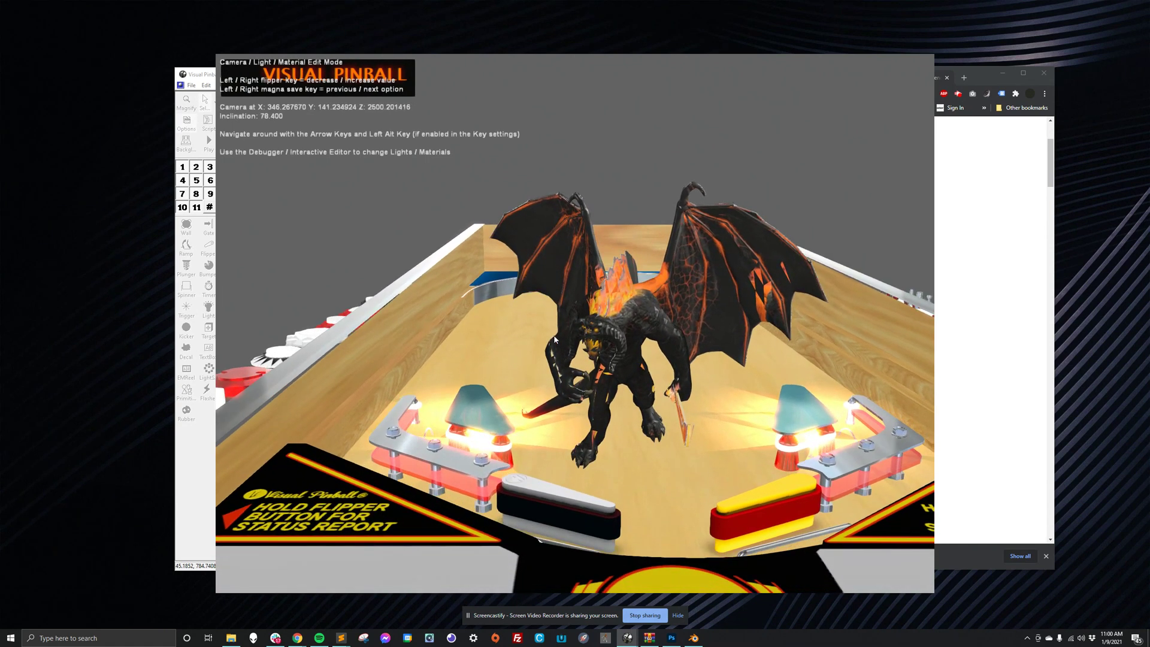
pyautogui.press('Down')
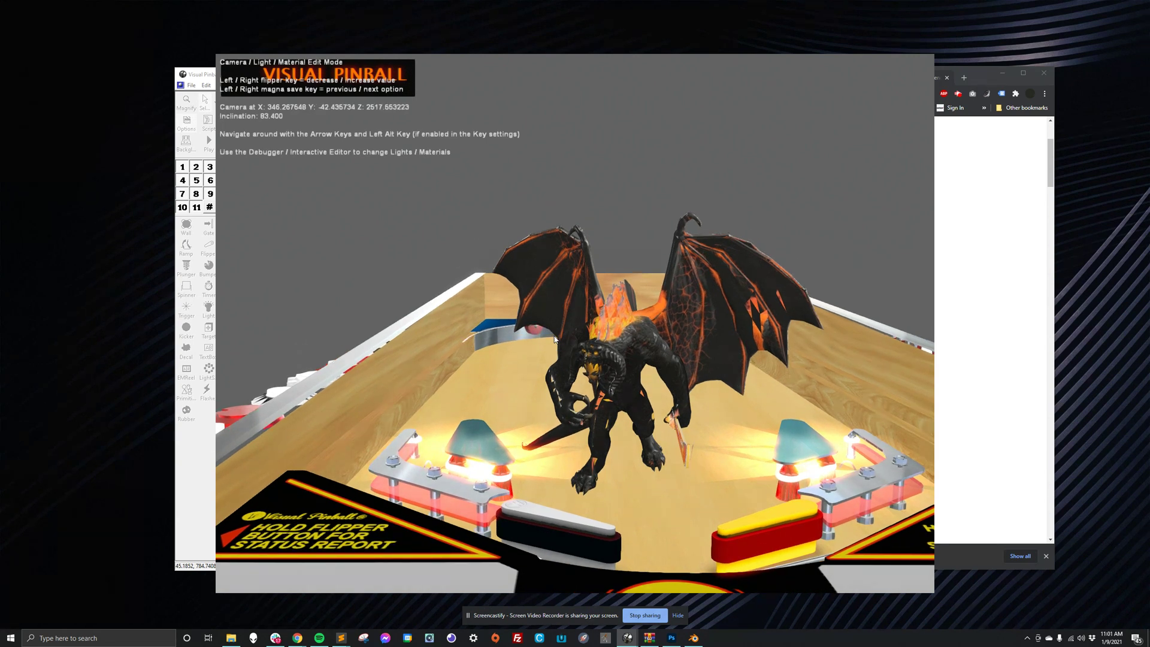
pyautogui.press('Down')
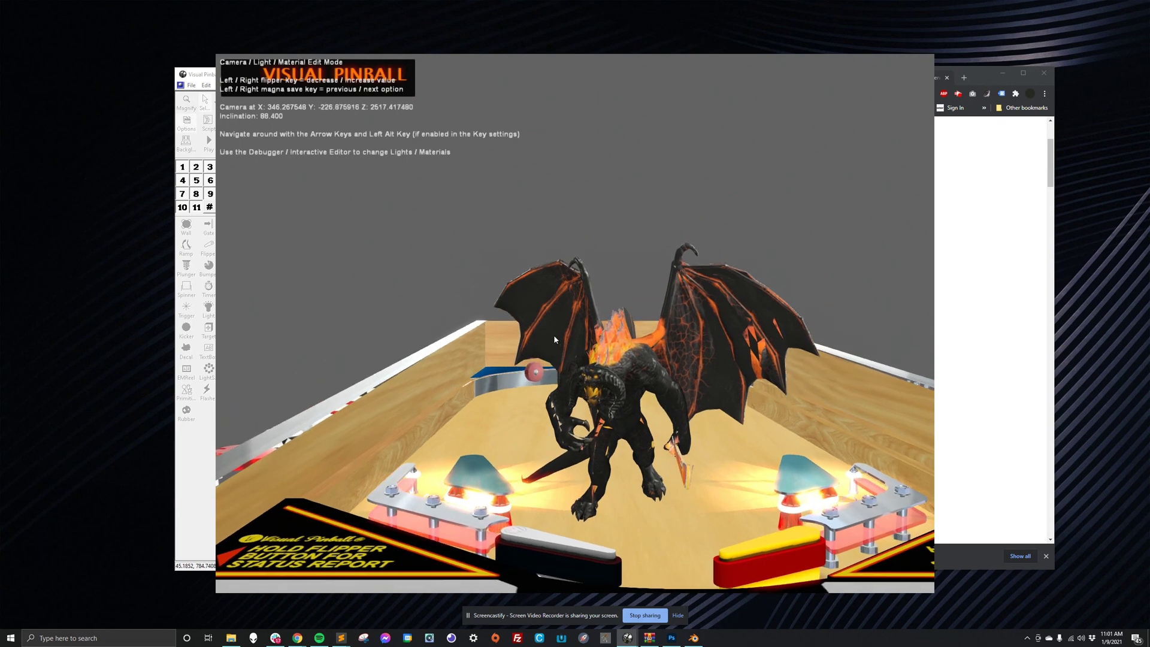
pyautogui.press('Up')
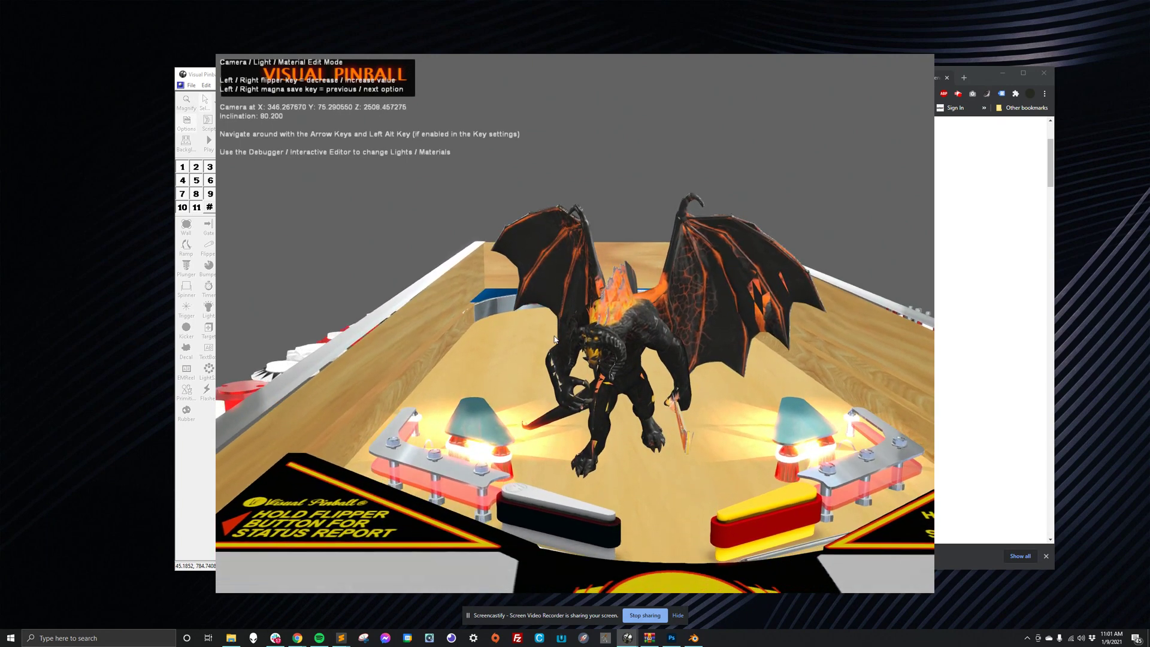
pyautogui.press('Down')
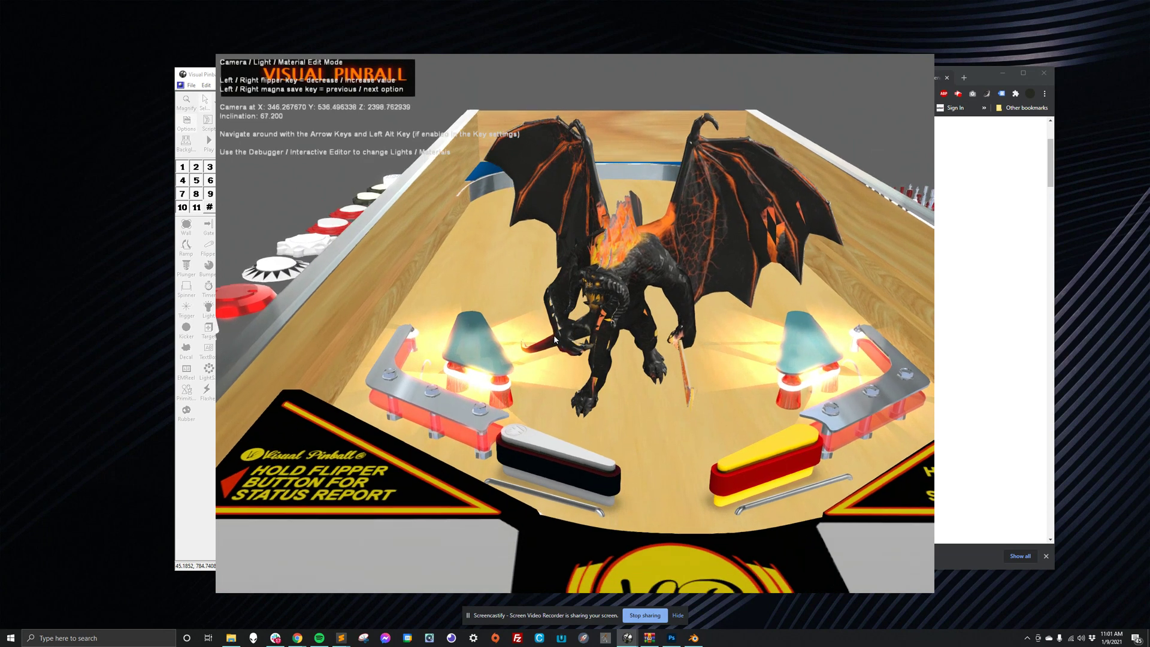